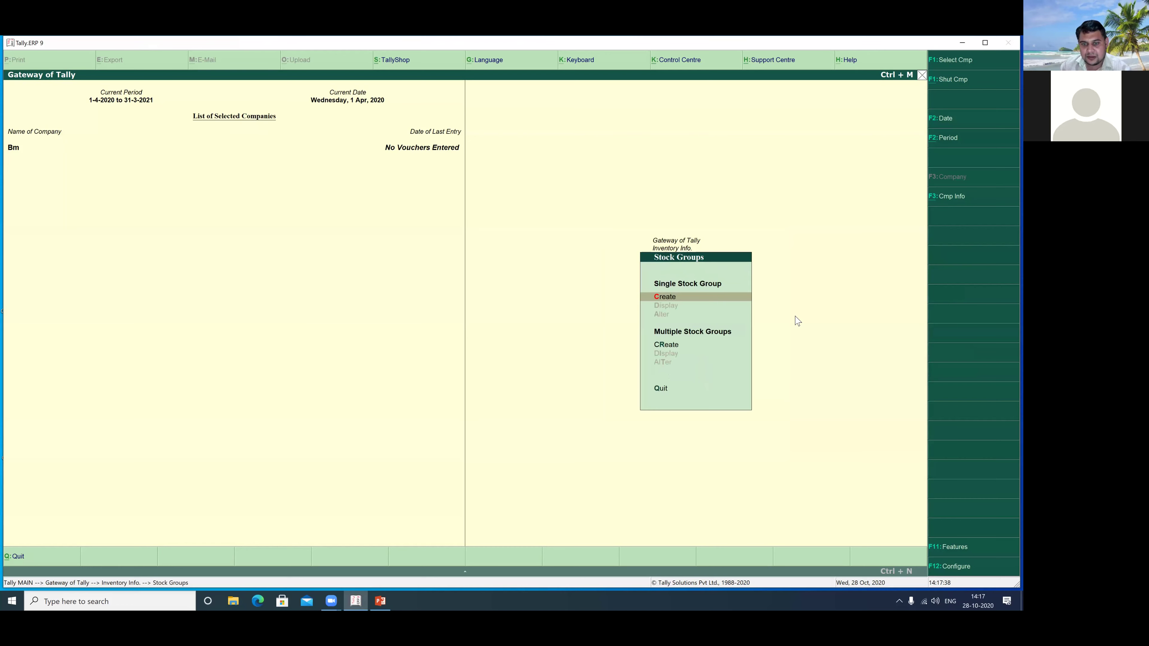
Create a single stock group named "Elecronic Items" under Primary, without adding item quantities
{"action": "key", "text": "Return"}
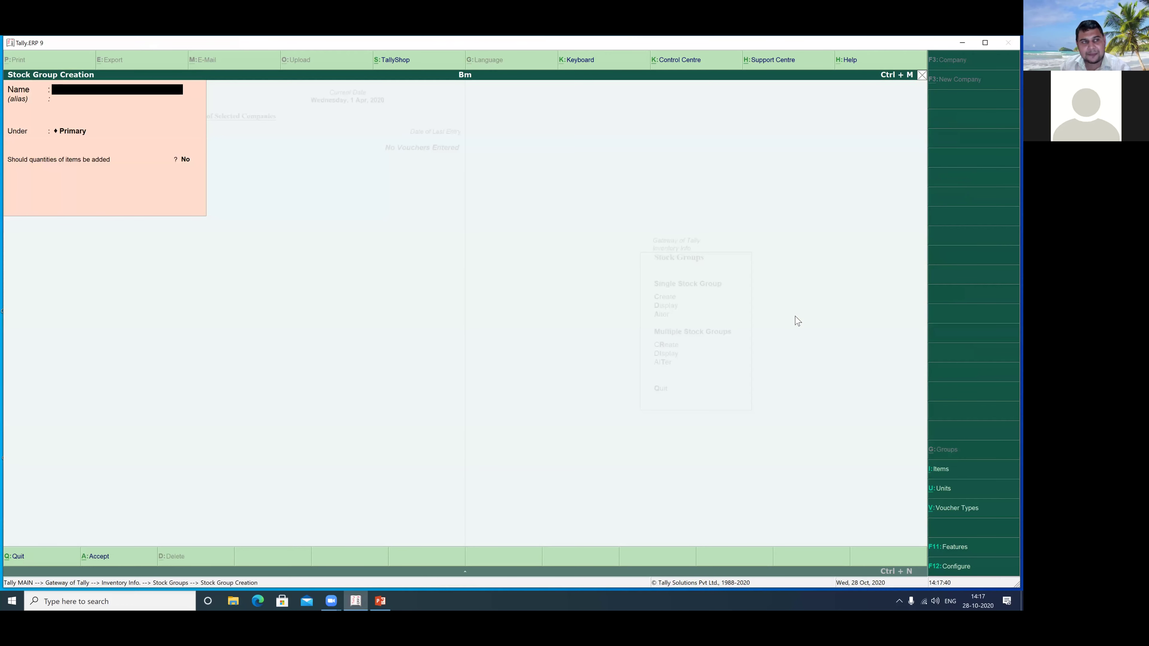
{"action": "type", "text": "E"}
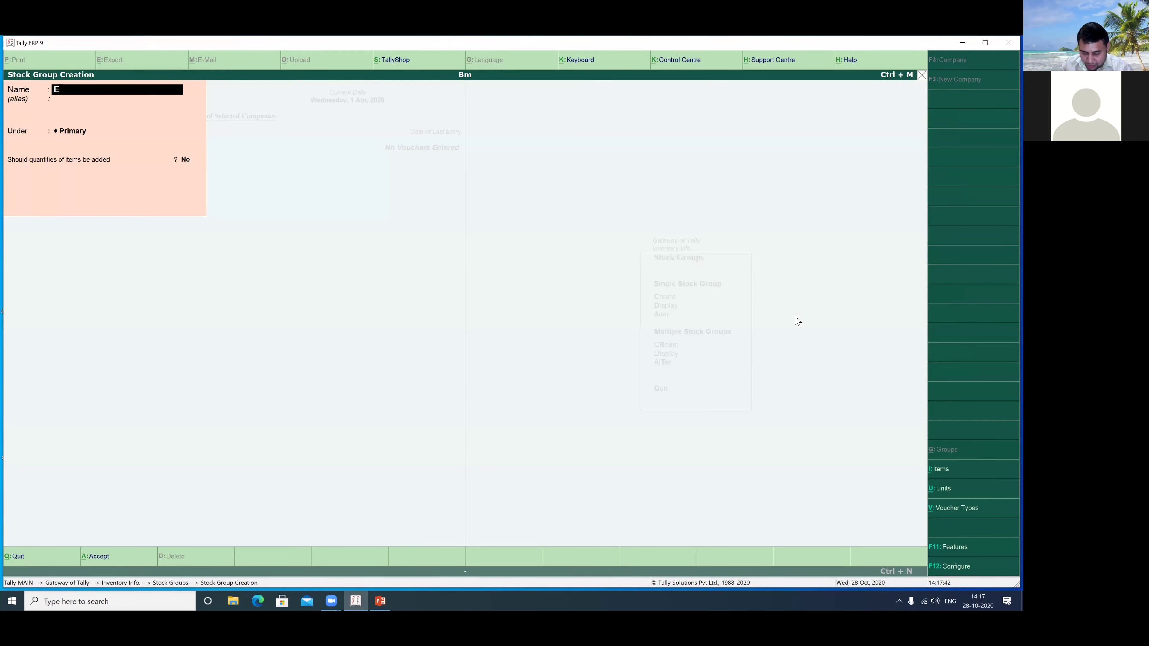
{"action": "type", "text": "lecronic"}
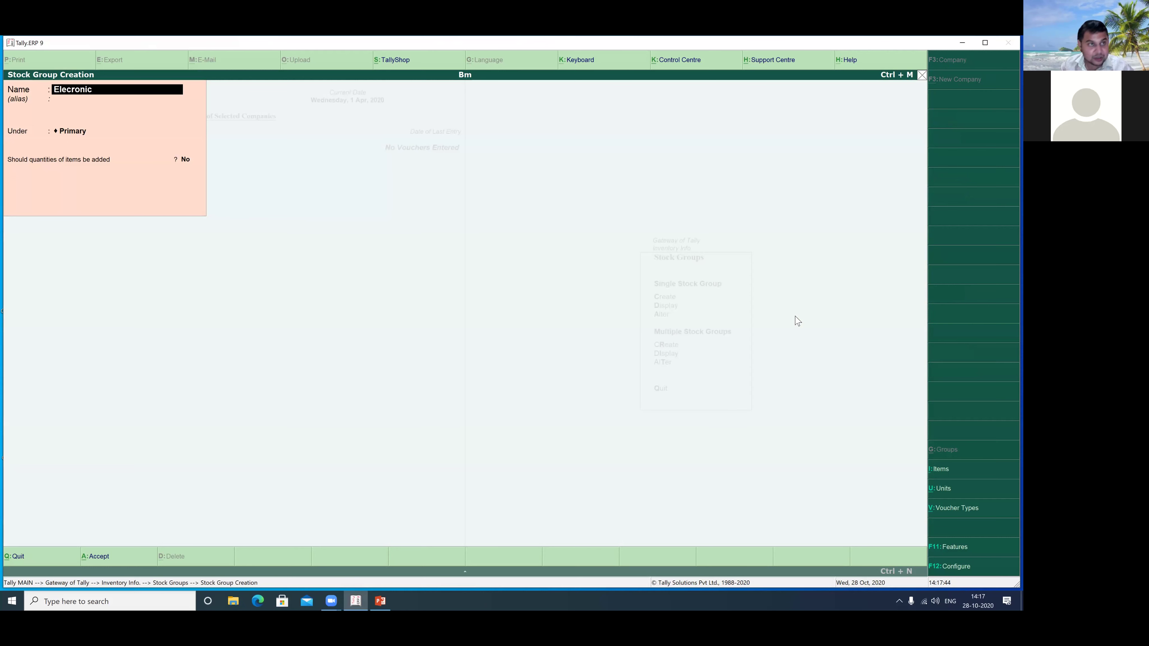
{"action": "type", "text": " Items"}
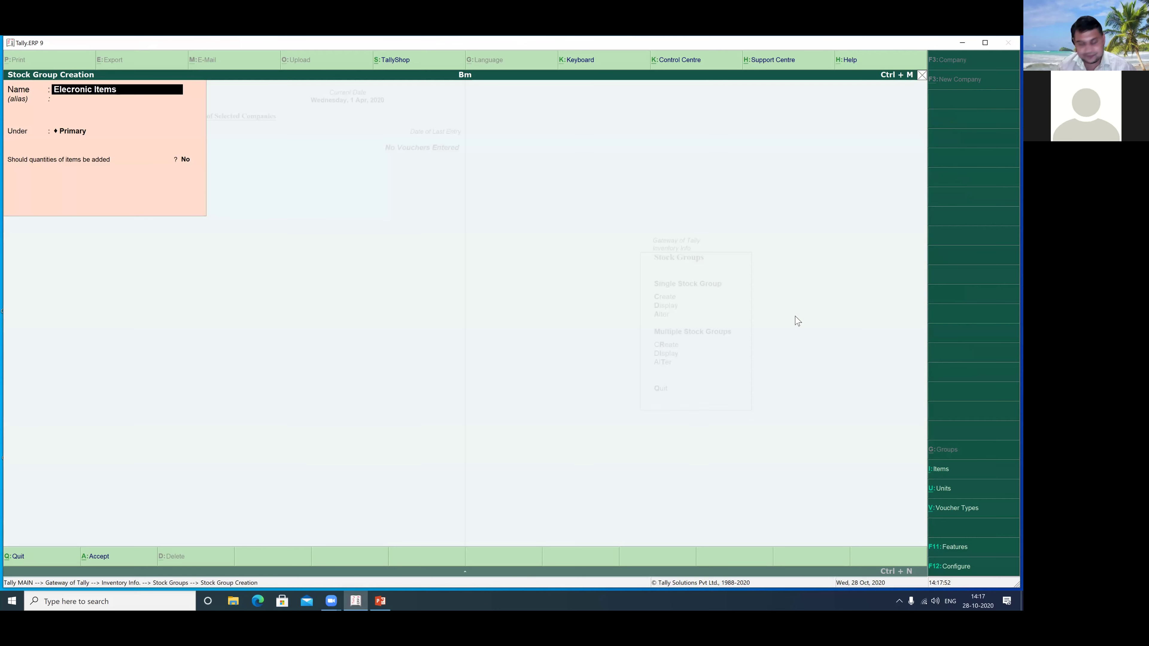
{"action": "key", "text": "Return"}
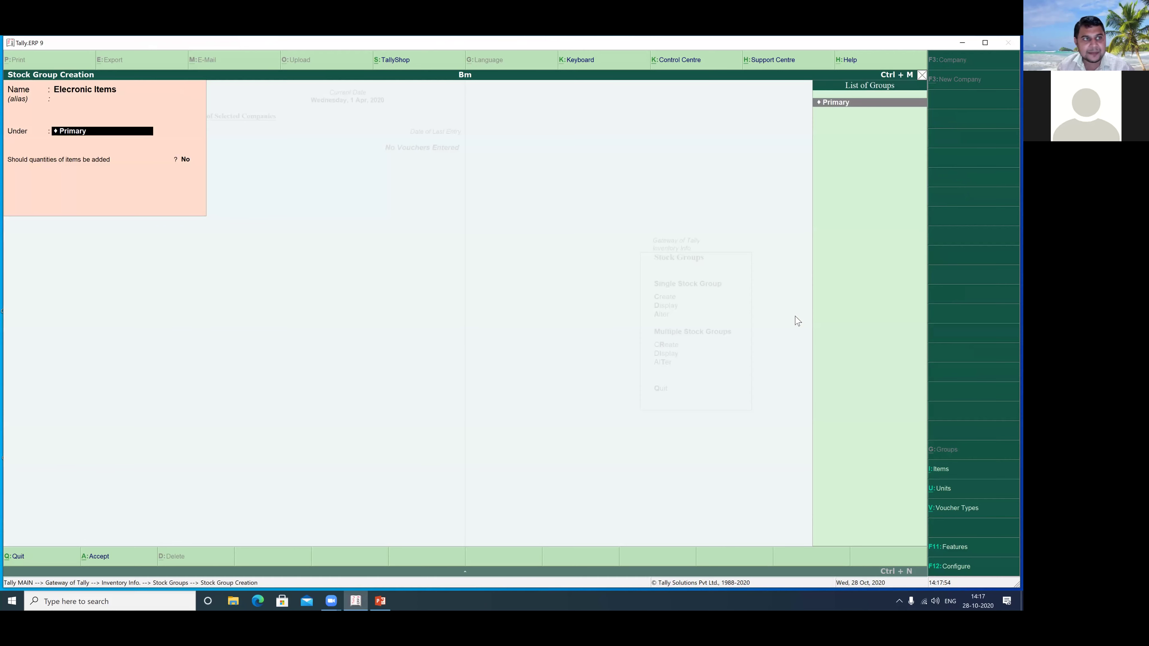
{"action": "key", "text": "Return"}
{"action": "key", "text": "Return"}
{"action": "key", "text": "Return"}
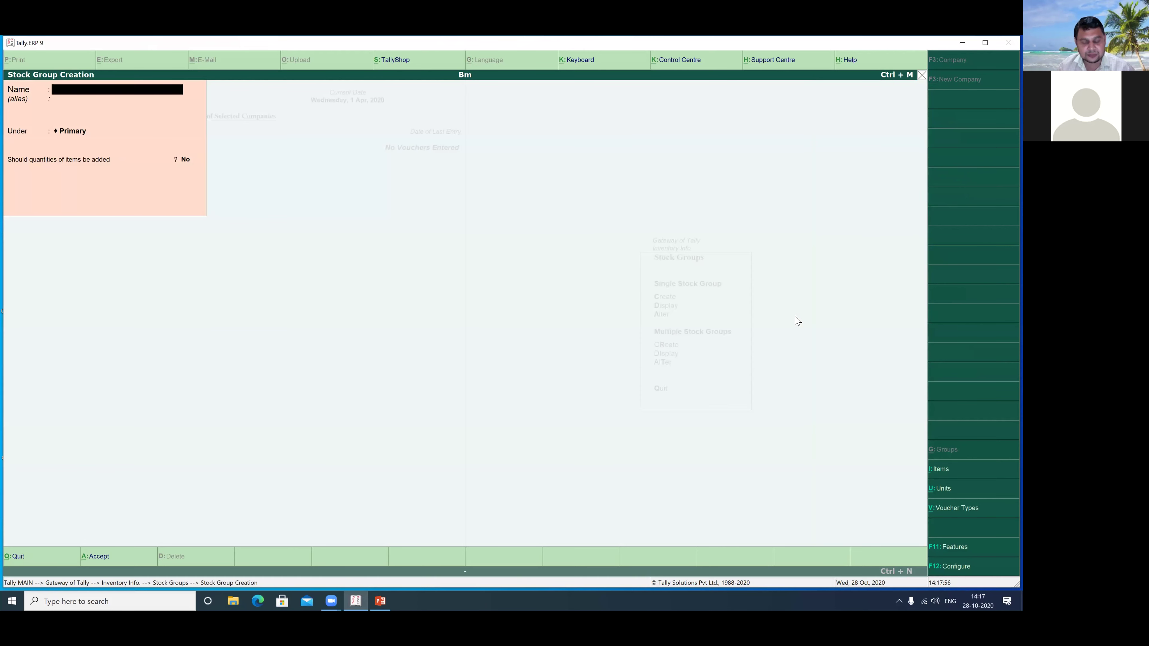
{"action": "key", "text": "Escape"}
{"action": "key", "text": "Return"}
{"action": "key", "text": "Escape"}
Create a simple unit of measure with the symbol pcs and 0 decimal places
{"action": "key", "text": "Down"}
{"action": "key", "text": "Down"}
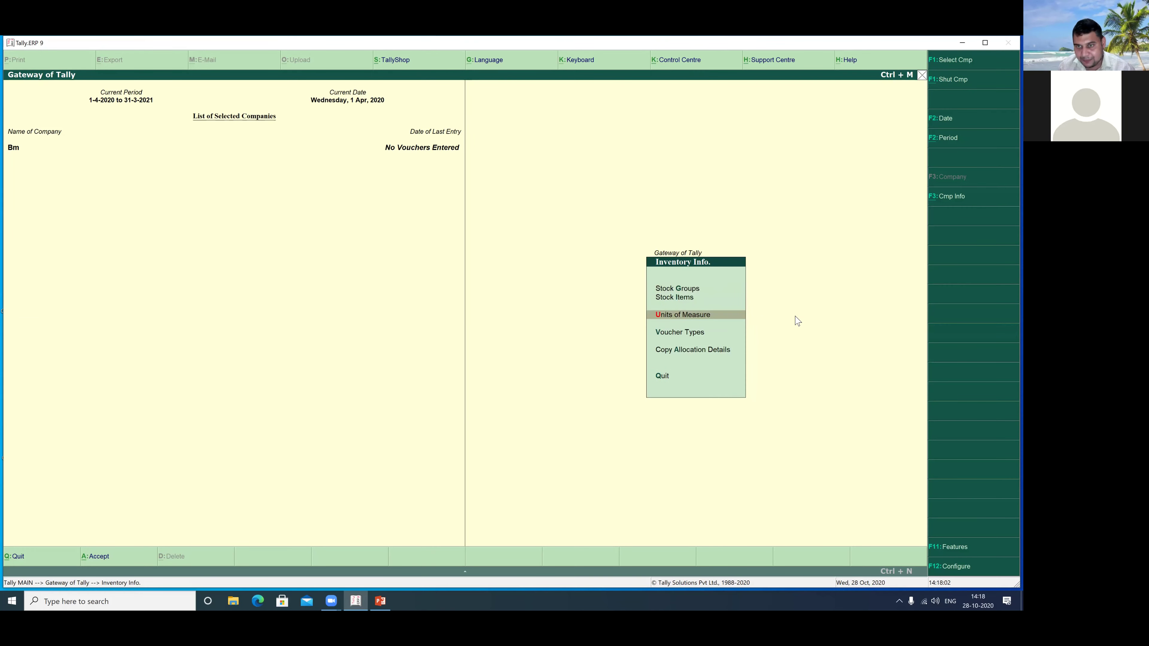
{"action": "key", "text": "Return"}
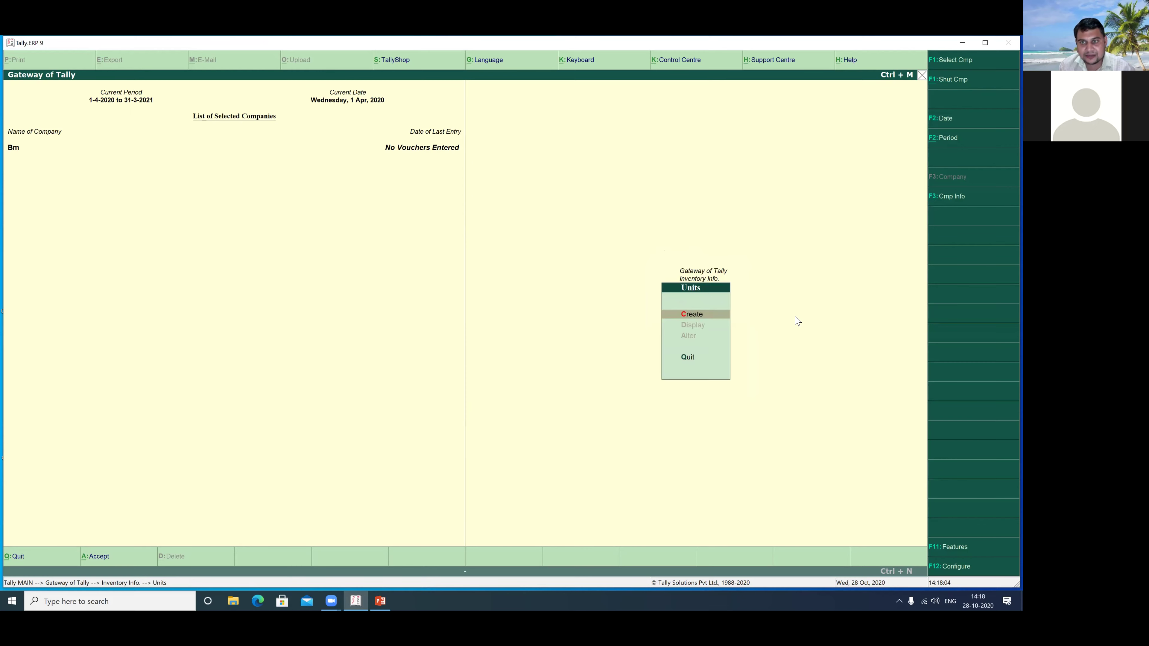
{"action": "key", "text": "Return"}
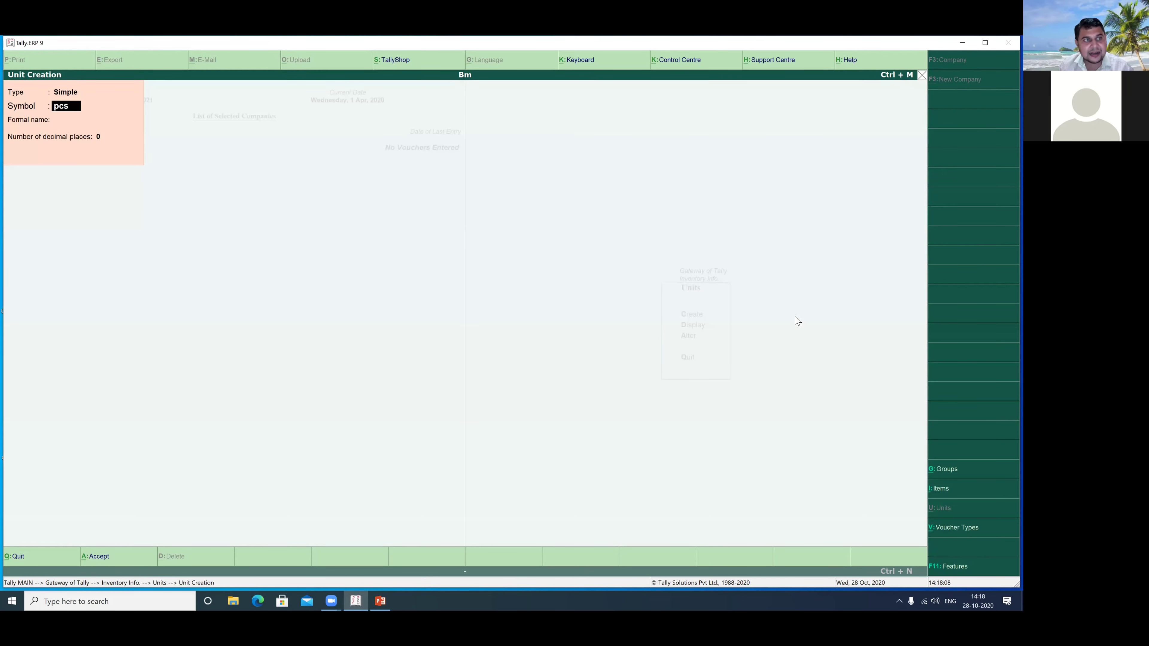
{"action": "key", "text": "Return"}
{"action": "key", "text": "Return"}
{"action": "key", "text": "Return"}
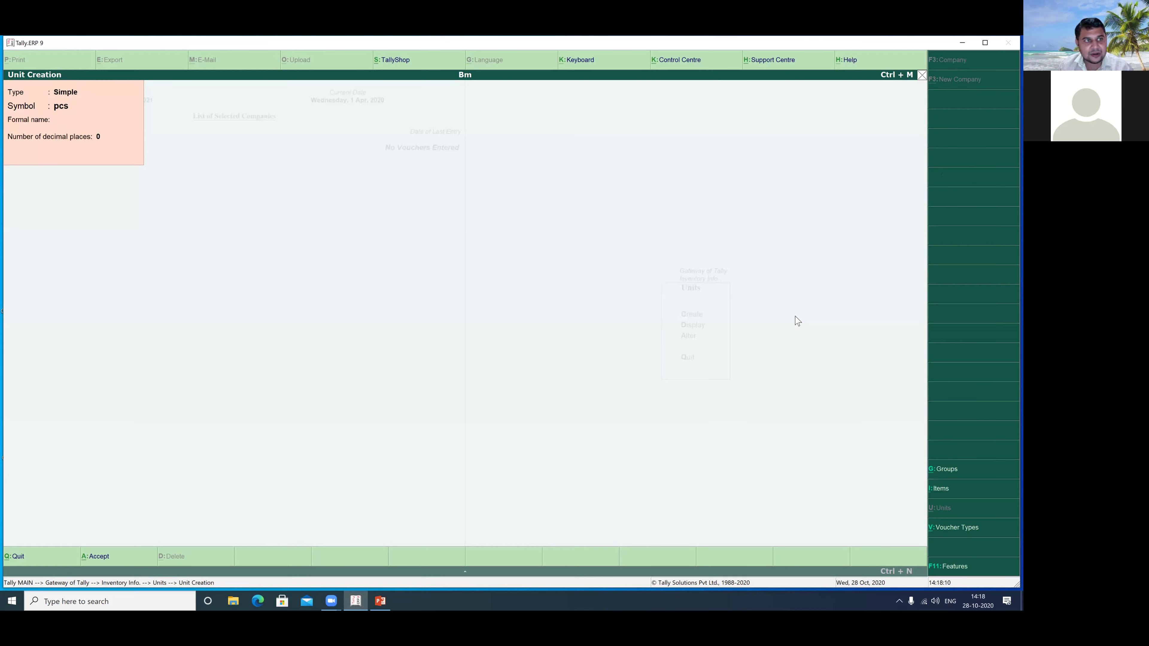
{"action": "key", "text": "Return"}
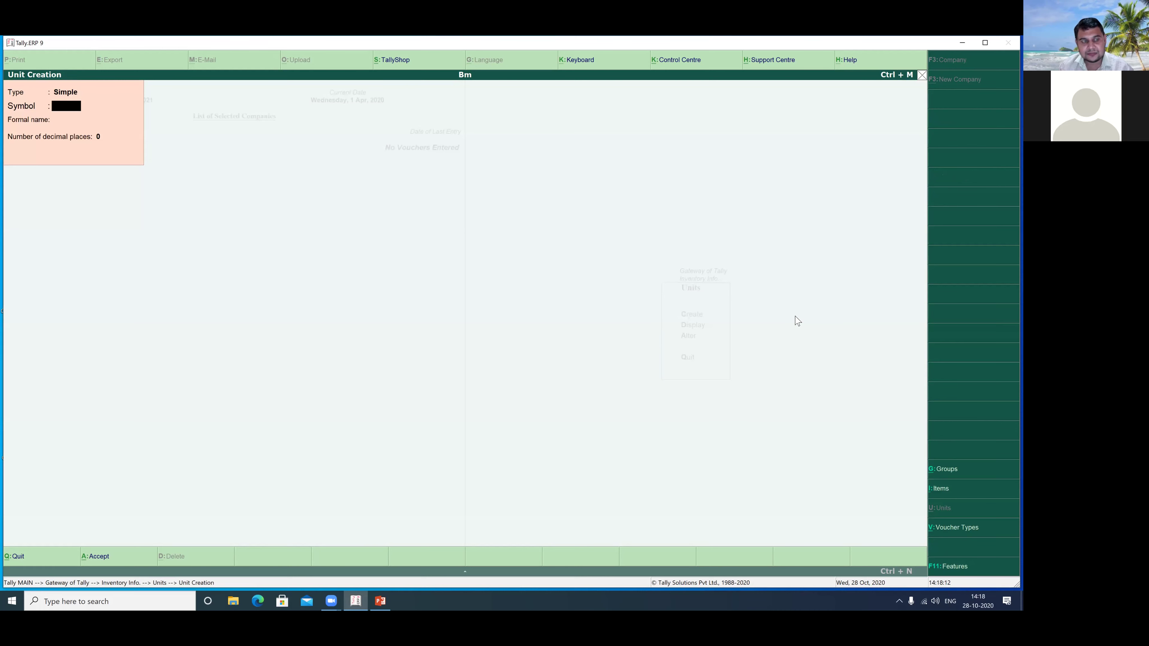
{"action": "key", "text": "Escape"}
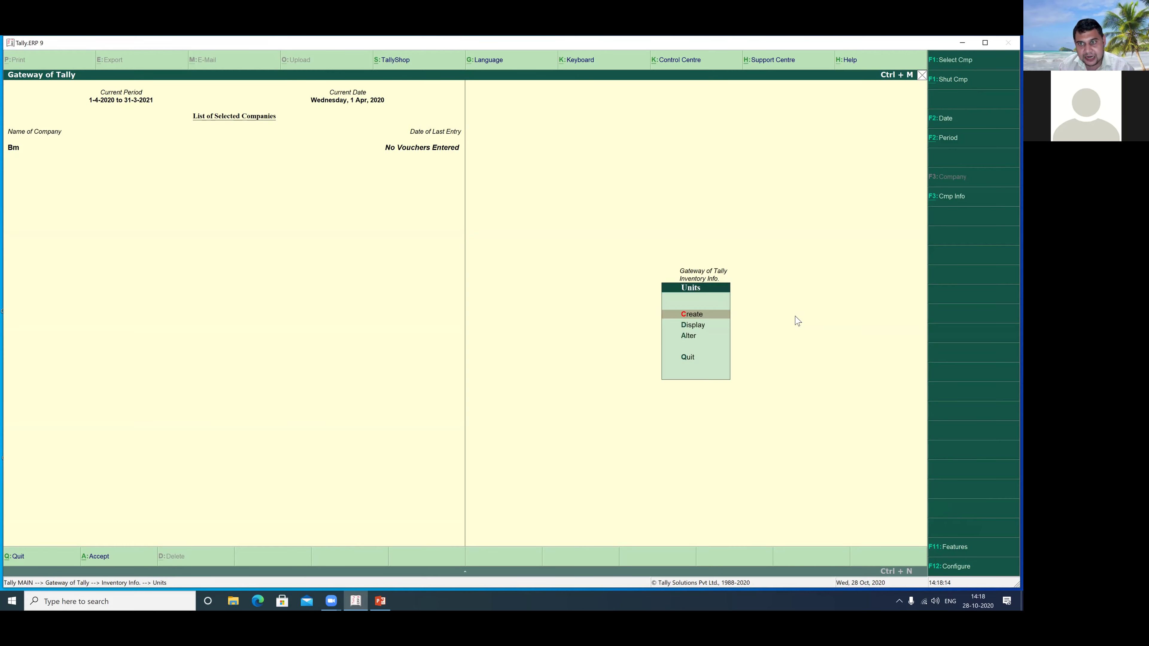
{"action": "key", "text": "Escape"}
Start a new single stock item named Keyboard with no alias
{"action": "key", "text": "Up"}
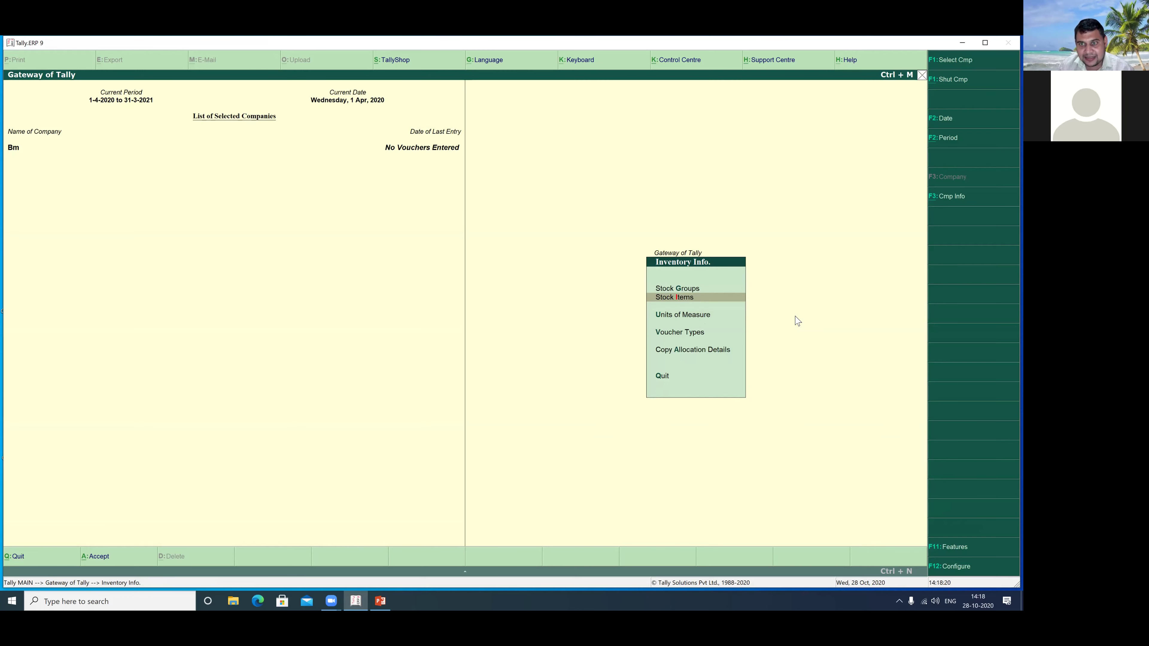
{"action": "key", "text": "Return"}
{"action": "key", "text": "Return"}
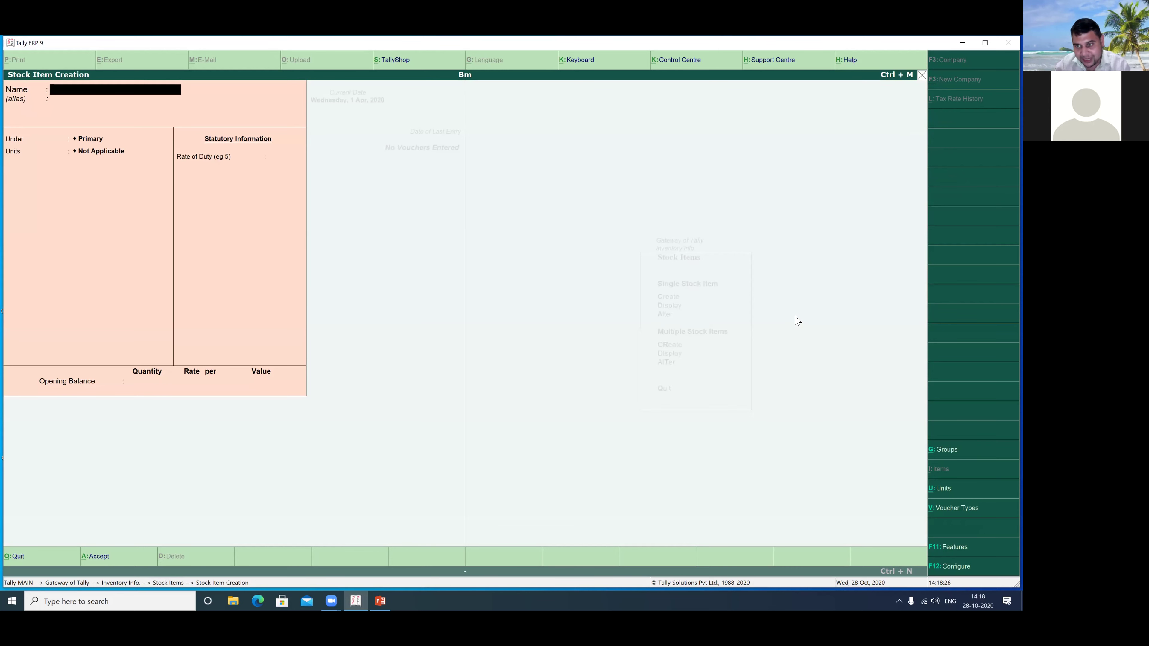
{"action": "type", "text": "Keyboa"}
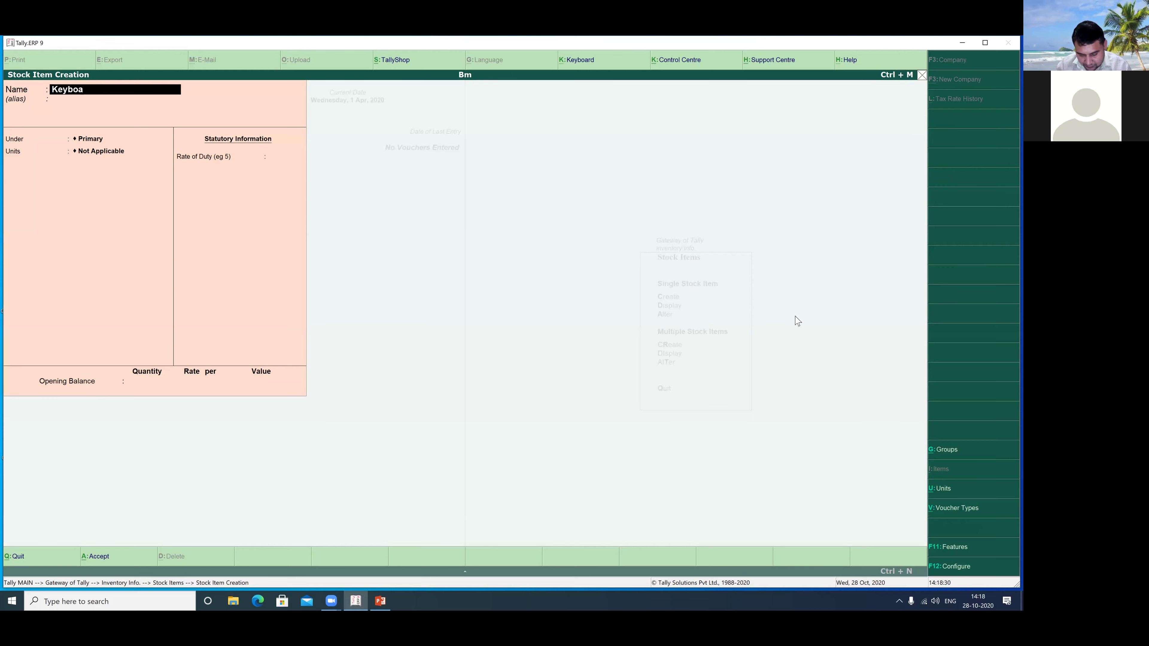
{"action": "key", "text": "Return"}
{"action": "key", "text": "Return"}
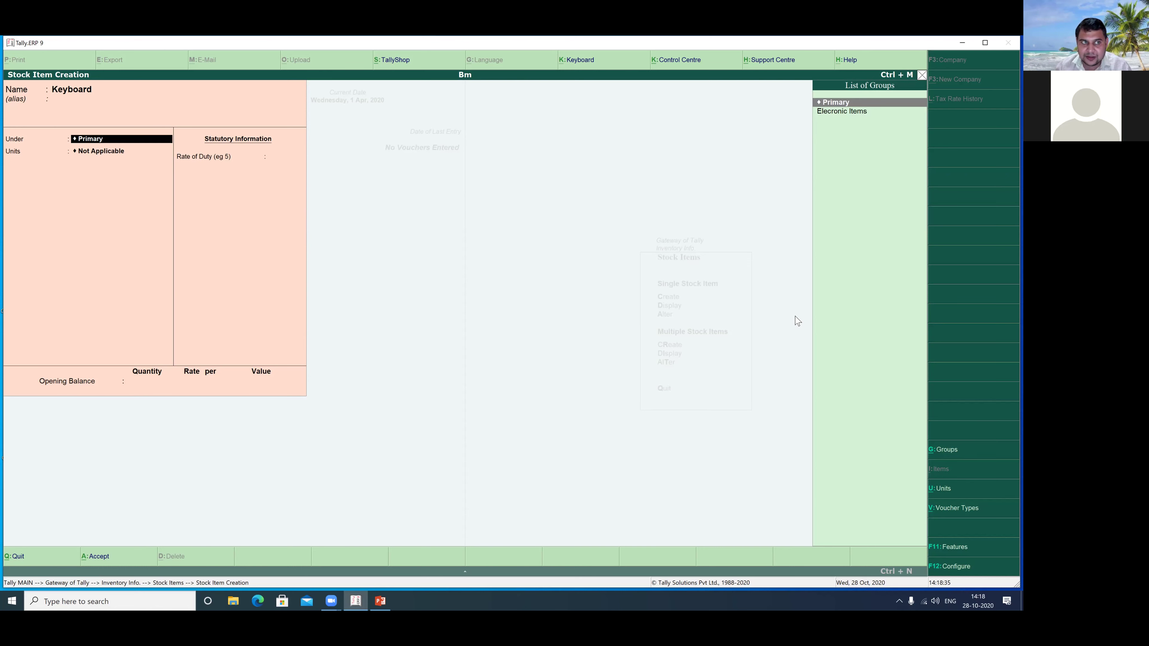
Assign the Keyboard item to the Elecronic Items group with pcs as its unit, and save it without an opening balance
{"action": "left_click_drag", "start_coordinate": [655, 199], "coordinate": [813, 113]}
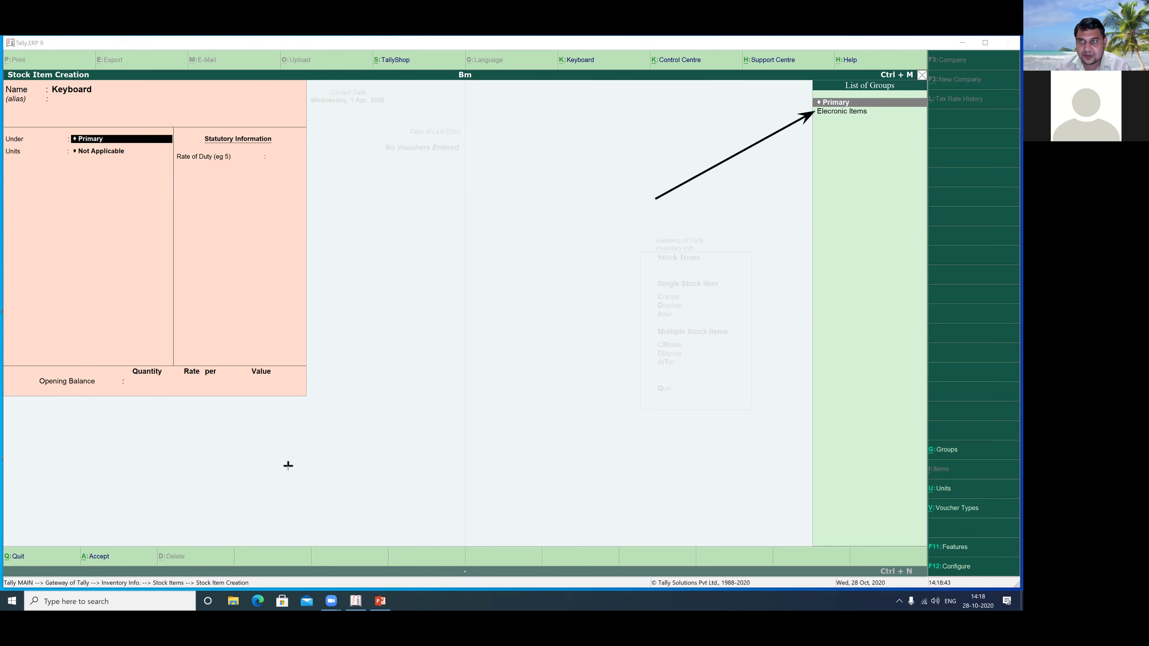
{"action": "left_click", "coordinate": [850, 117]}
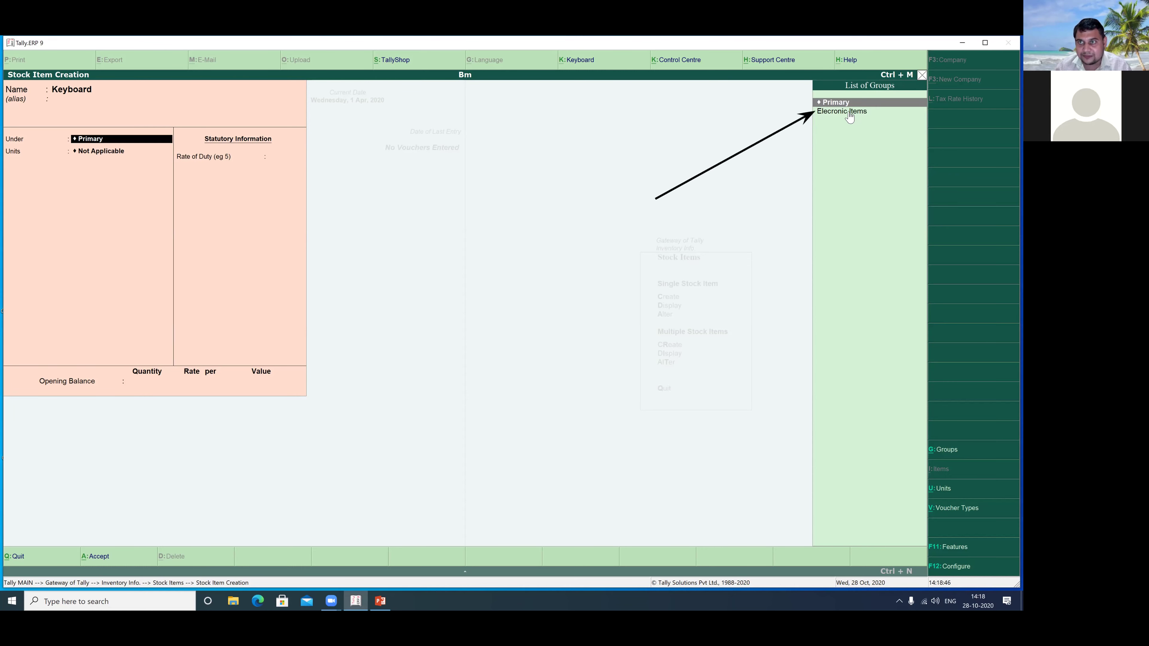
{"action": "left_click", "coordinate": [850, 117]}
{"action": "left_click", "coordinate": [849, 117]}
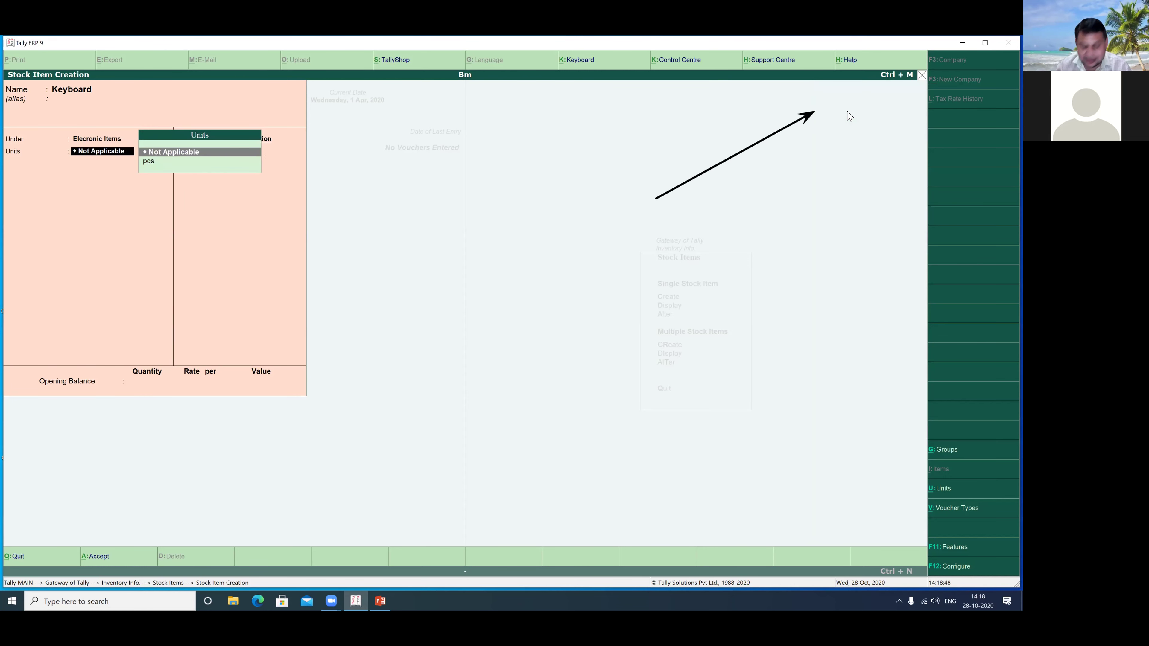
{"action": "key", "text": "Down"}
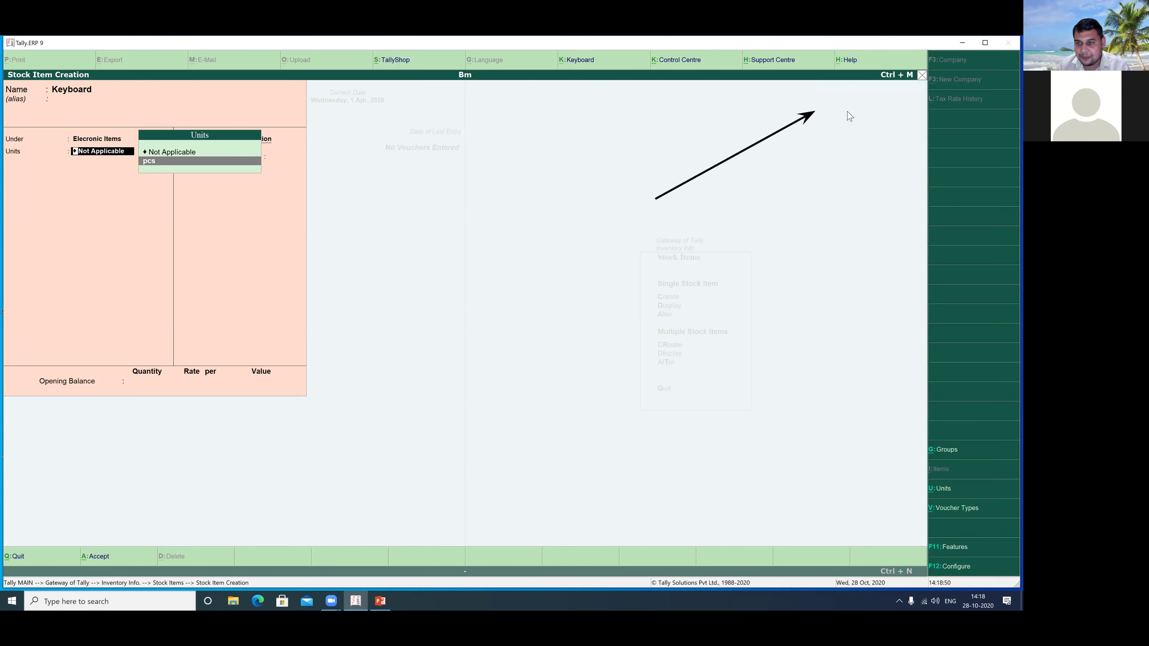
{"action": "key", "text": "Return"}
{"action": "key", "text": "Return"}
{"action": "key", "text": "Return"}
{"action": "key", "text": "Return"}
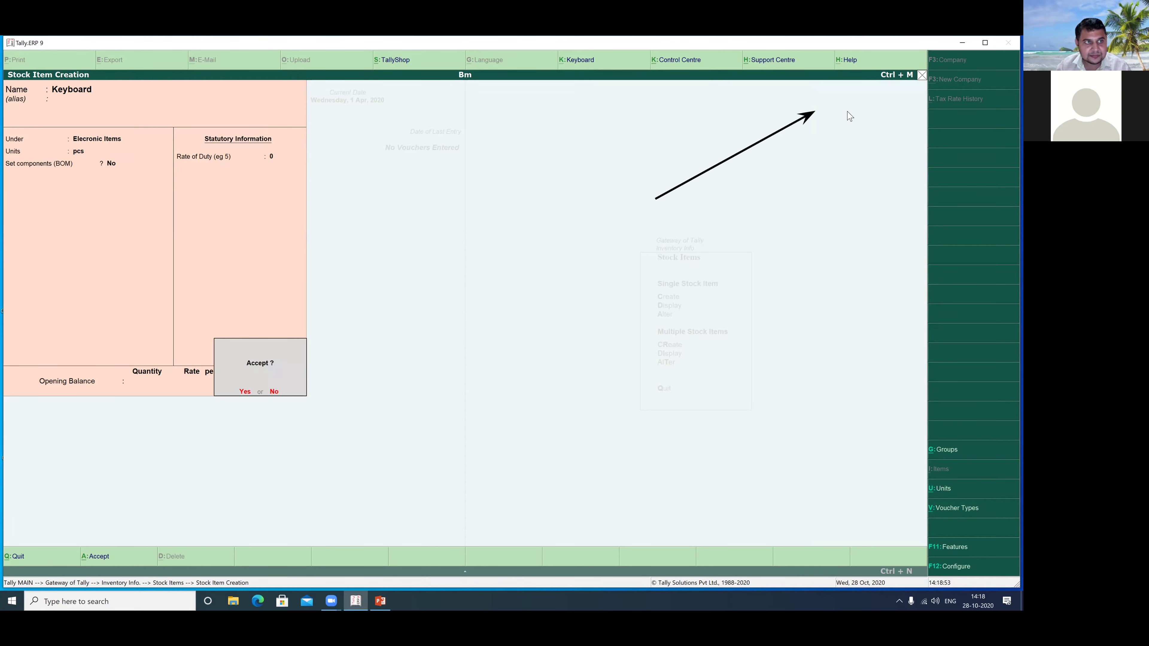
{"action": "key", "text": "Return"}
Create a stock item named Mouse under Elecronic Items, measured in pcs, without an opening balance
{"action": "type", "text": "Mouse"}
{"action": "key", "text": "Return"}
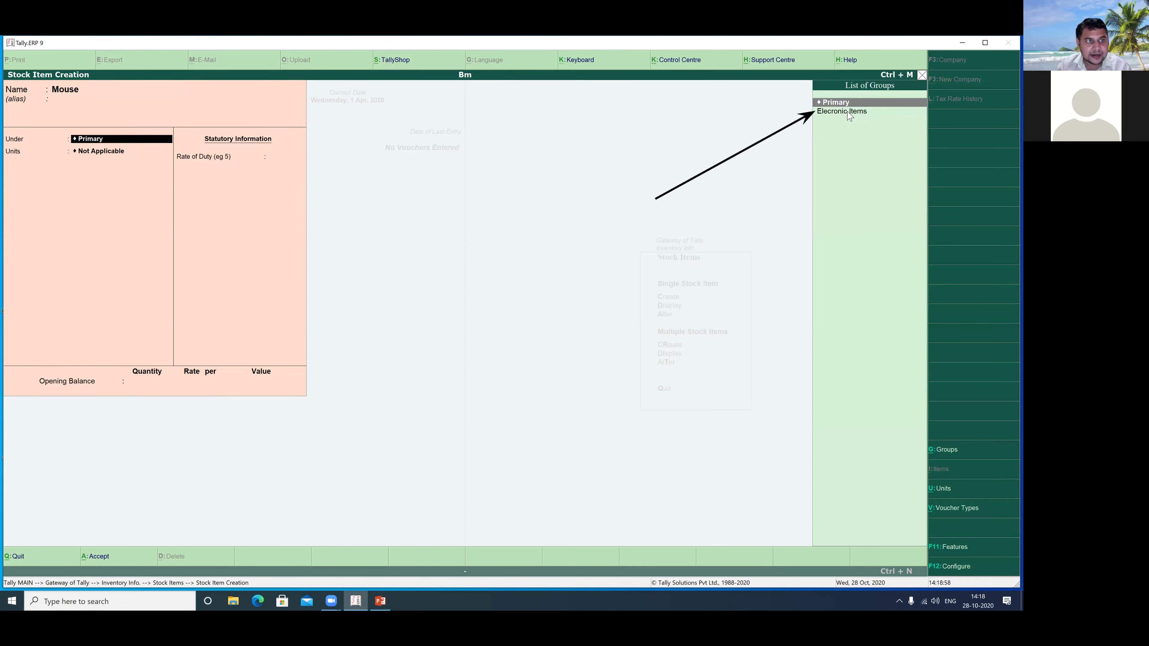
{"action": "left_click", "coordinate": [847, 111]}
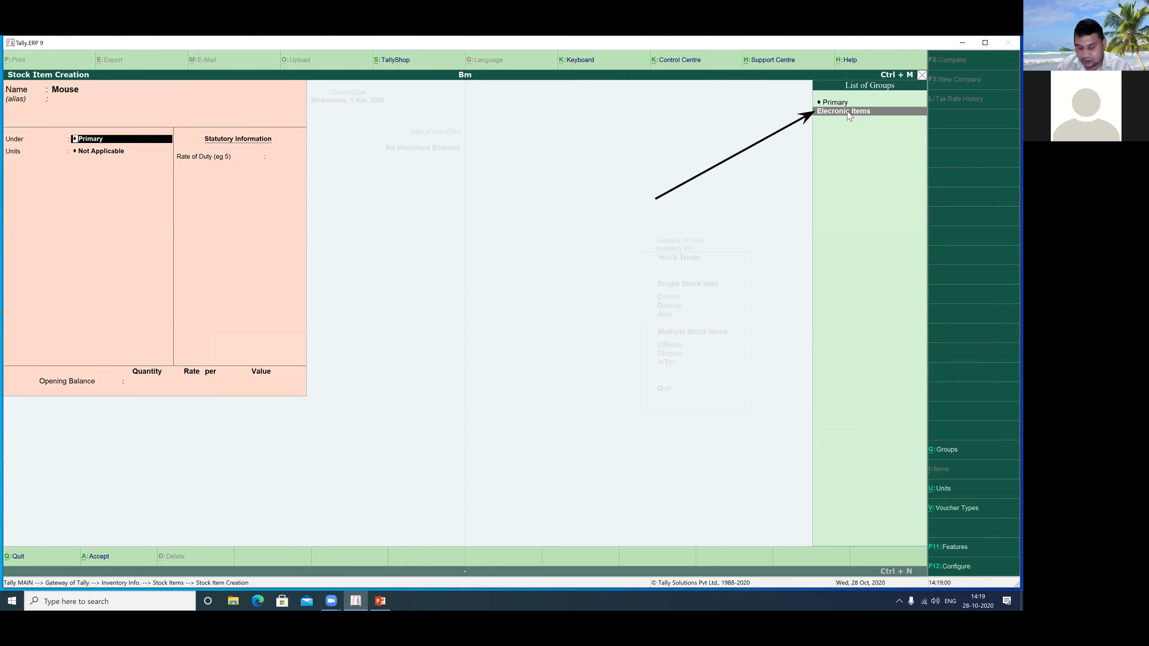
{"action": "key", "text": "Return"}
{"action": "key", "text": "Return"}
{"action": "key", "text": "Return"}
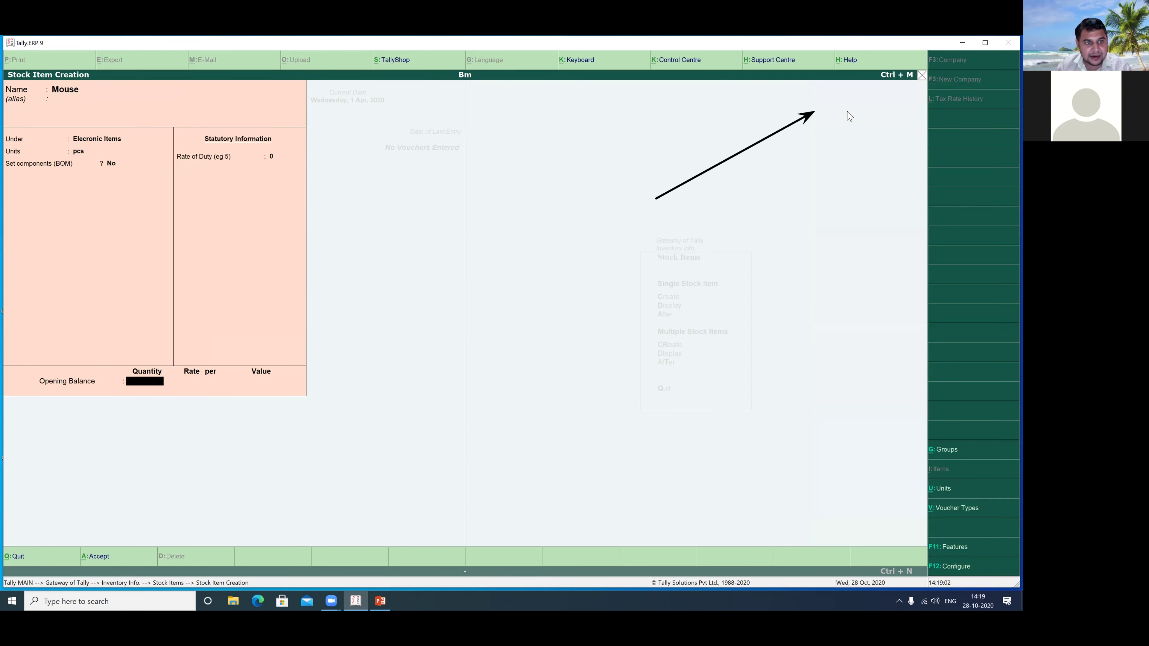
{"action": "key", "text": "Return"}
{"action": "key", "text": "Return"}
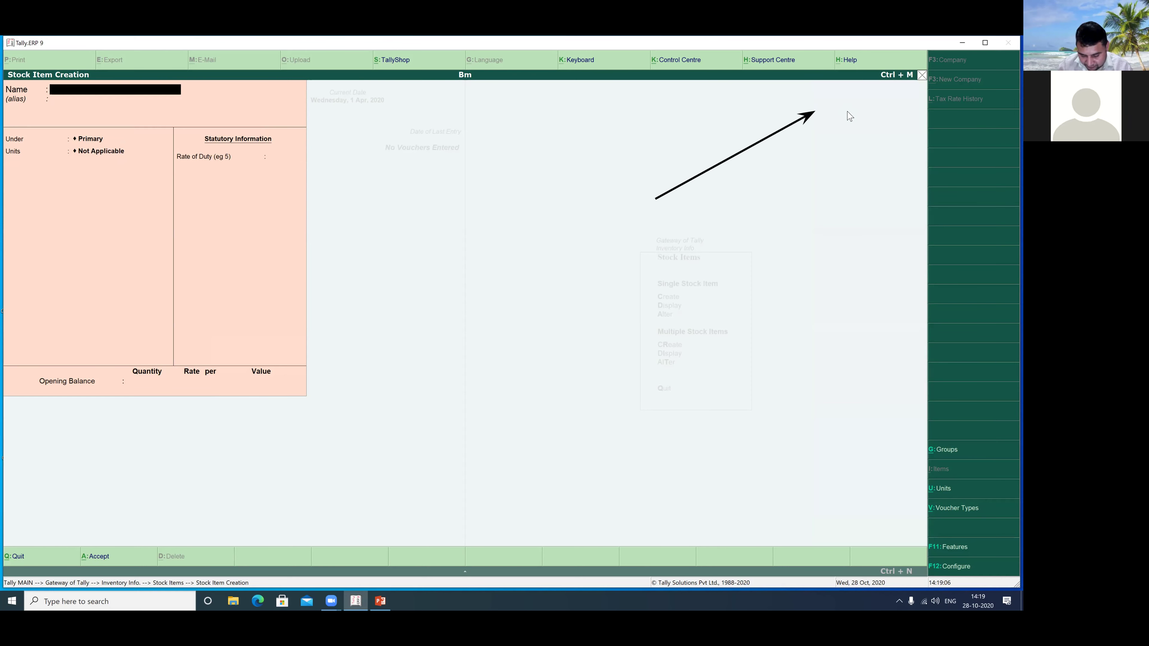
Create a stock item named Cpu under Elecronic Items, measured in pcs, without an opening balance
{"action": "type", "text": "Cpu"}
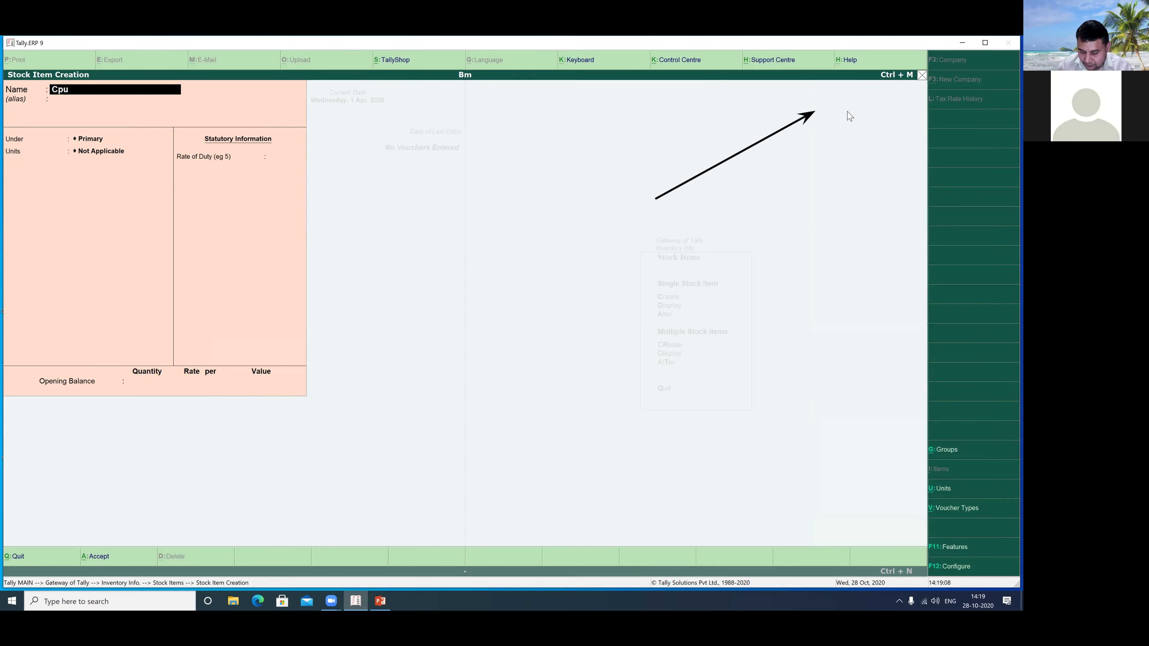
{"action": "key", "text": "Return"}
{"action": "key", "text": "Return"}
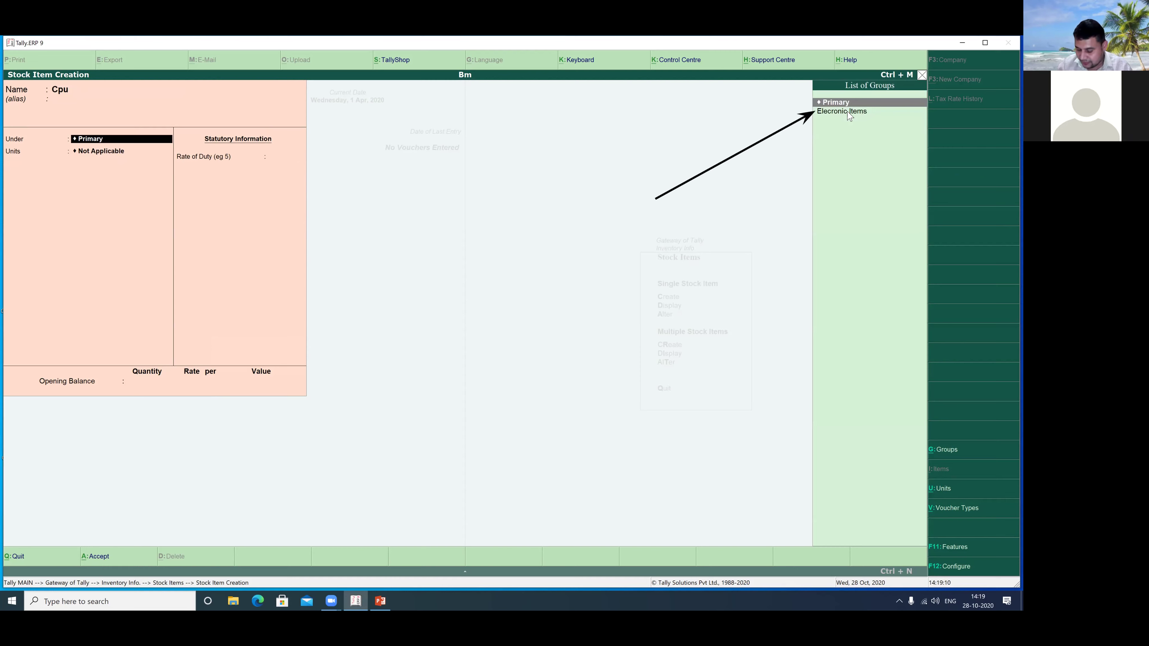
{"action": "left_click", "coordinate": [848, 112]}
{"action": "key", "text": "Down"}
{"action": "key", "text": "Return"}
{"action": "key", "text": "Return"}
{"action": "key", "text": "Return"}
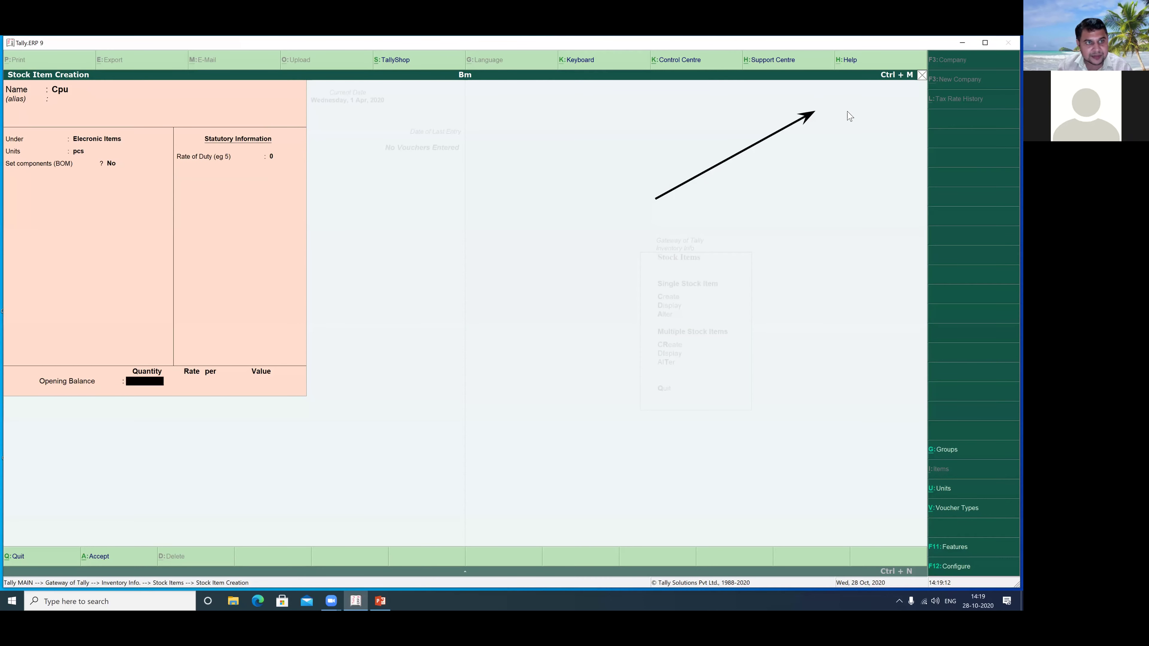
{"action": "key", "text": "Return"}
{"action": "key", "text": "Return"}
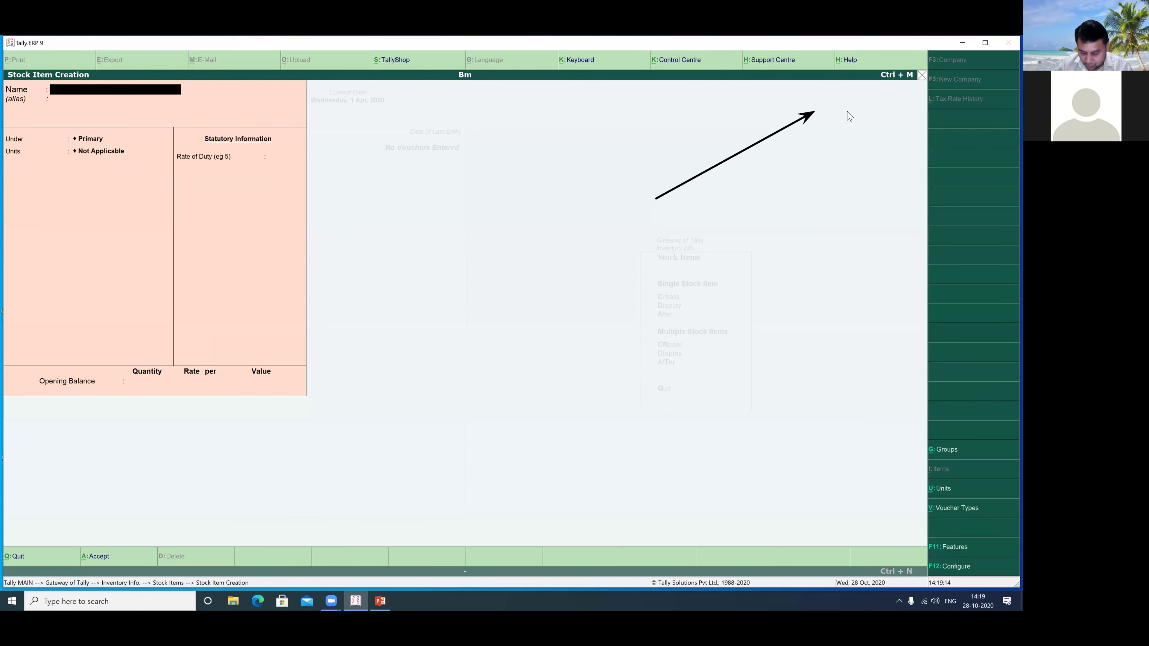
Create a stock item named Monitor under Elecronic Items, measured in pcs, and finish stock item creation
{"action": "type", "text": "Monitor"}
{"action": "key", "text": "Return"}
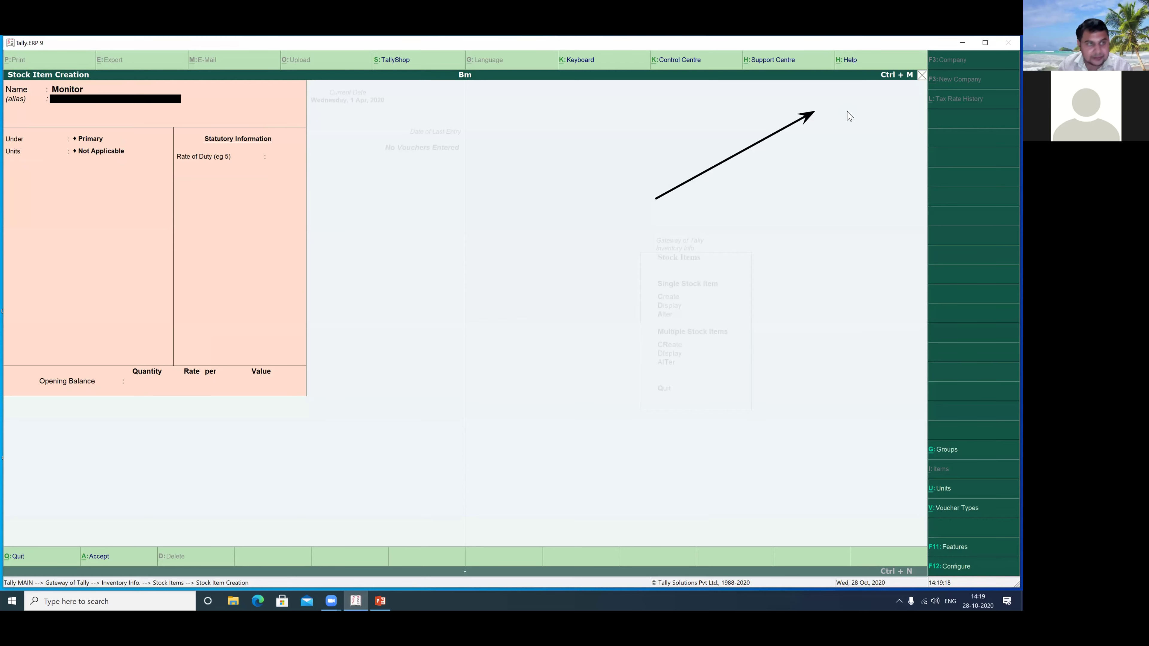
{"action": "key", "text": "Down"}
{"action": "key", "text": "Return"}
{"action": "key", "text": "Return"}
{"action": "key", "text": "Return"}
{"action": "key", "text": "Return"}
{"action": "key", "text": "Return"}
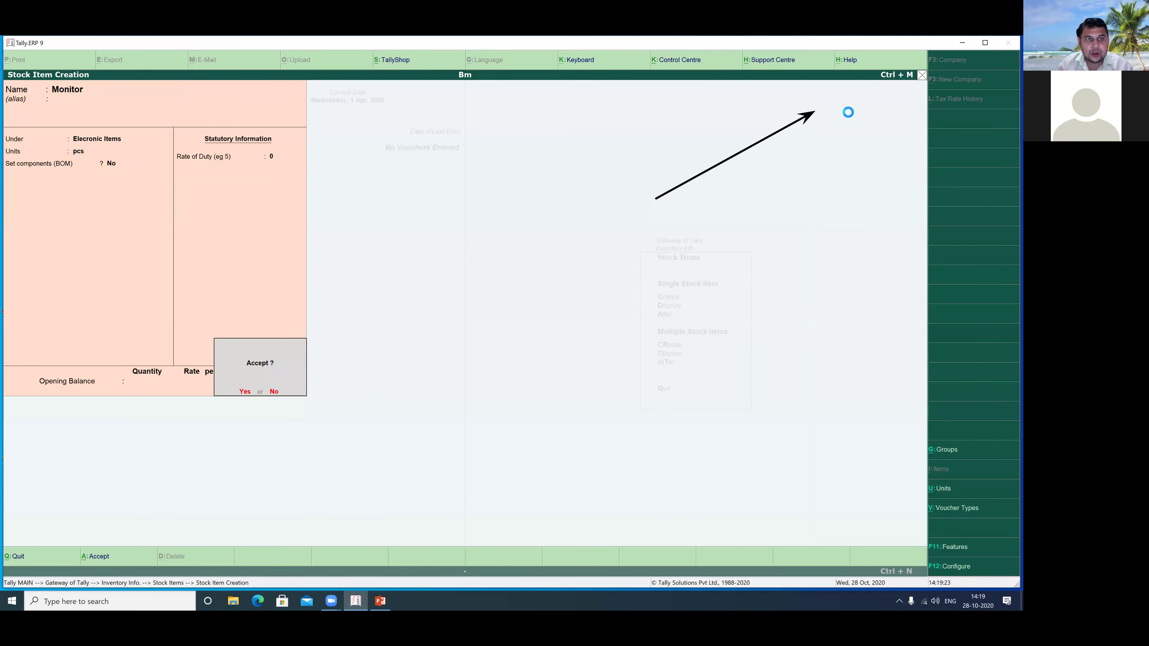
{"action": "key", "text": "Return"}
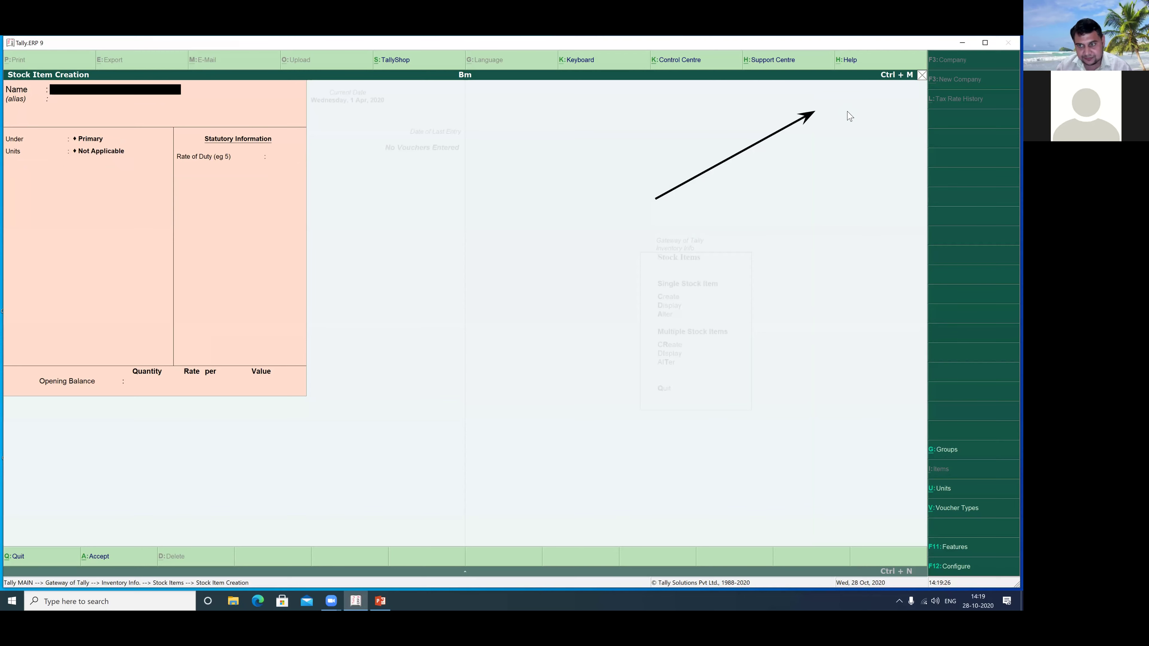
{"action": "key", "text": "Escape"}
{"action": "key", "text": "Return"}
Return to the Gateway of Tally and open accounting voucher creation
{"action": "key", "text": "Escape"}
{"action": "key", "text": "Escape"}
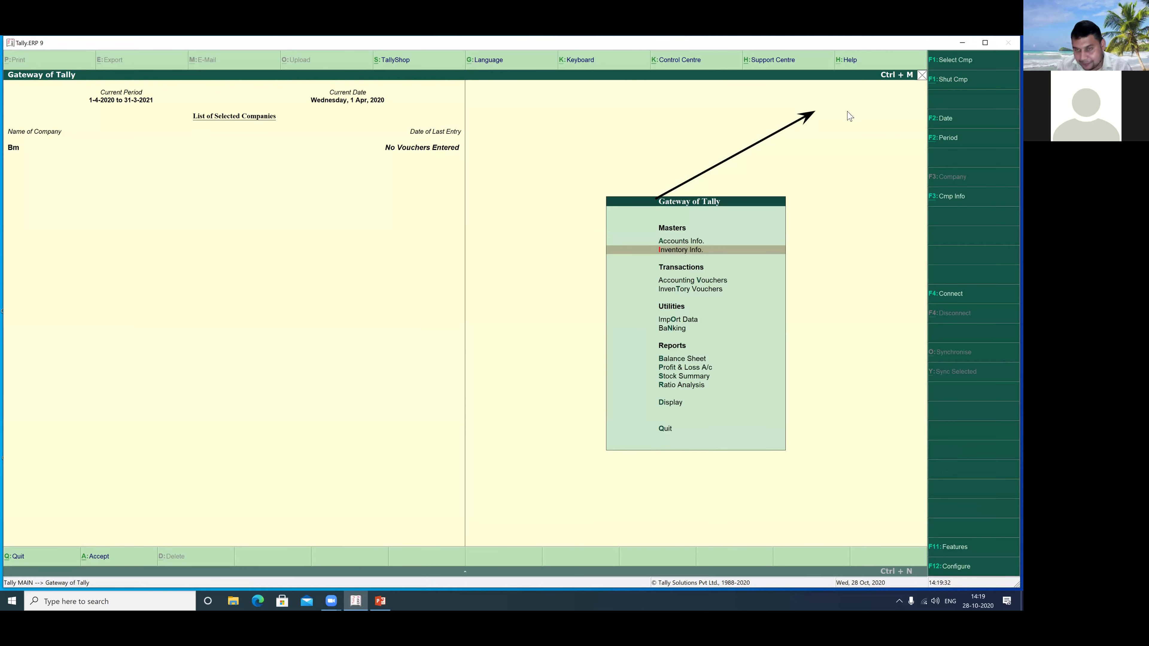
{"action": "key", "text": "Down"}
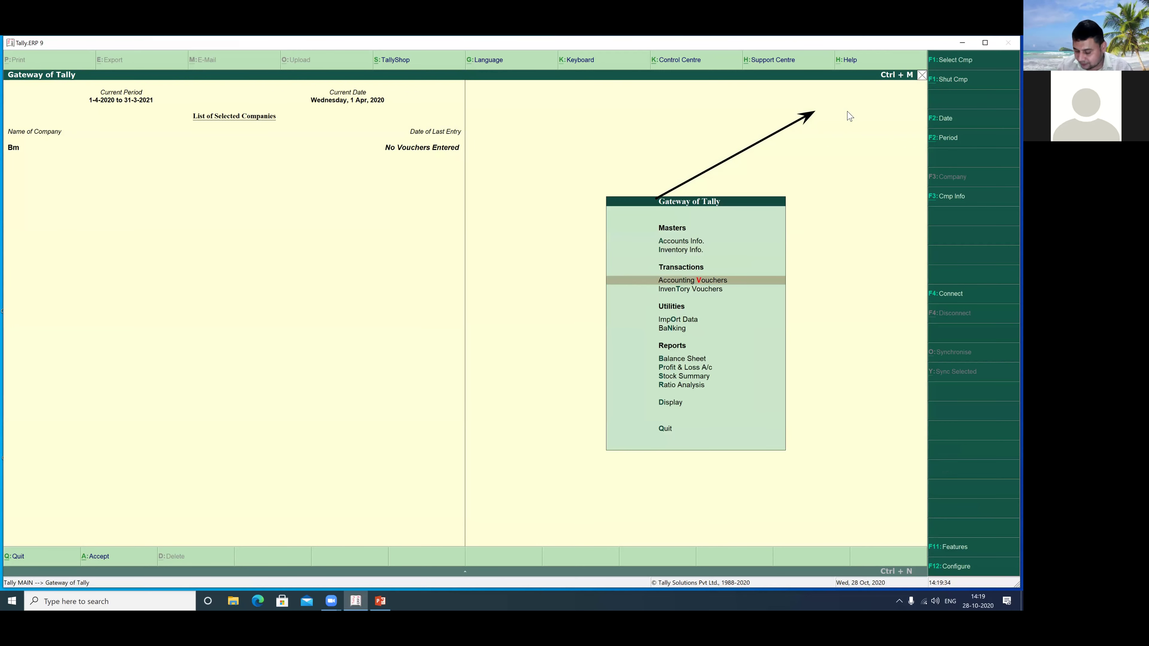
{"action": "key", "text": "Return"}
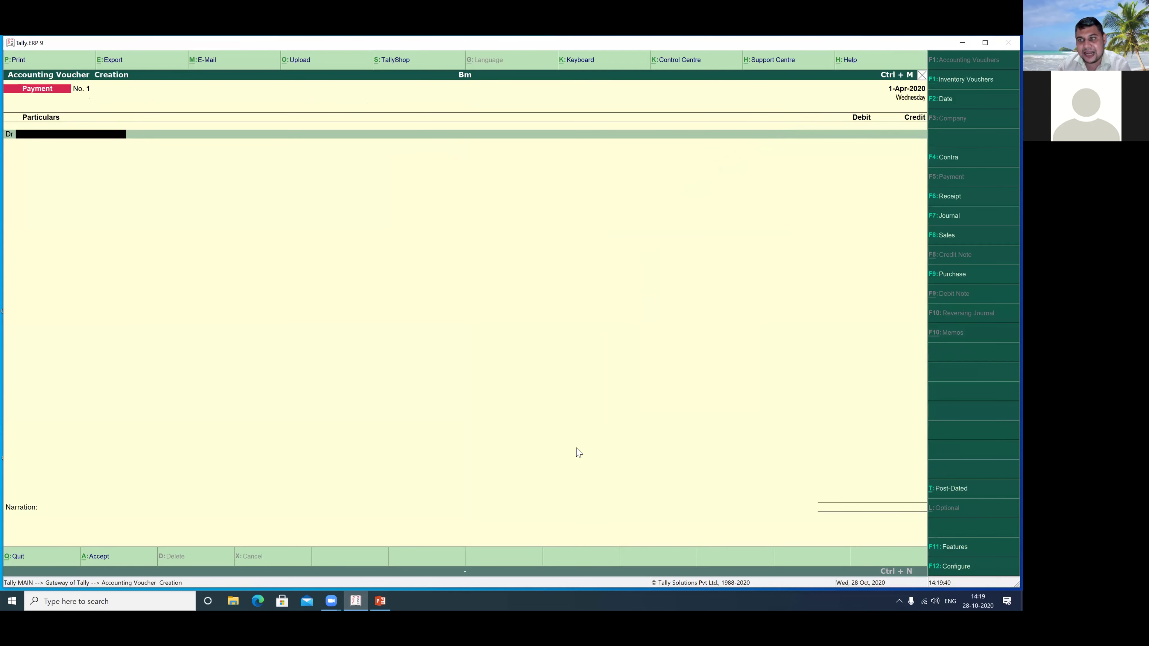
Start a purchase voucher with supplier invoice number 101 dated 1-Apr-2020
{"action": "key", "text": "F9"}
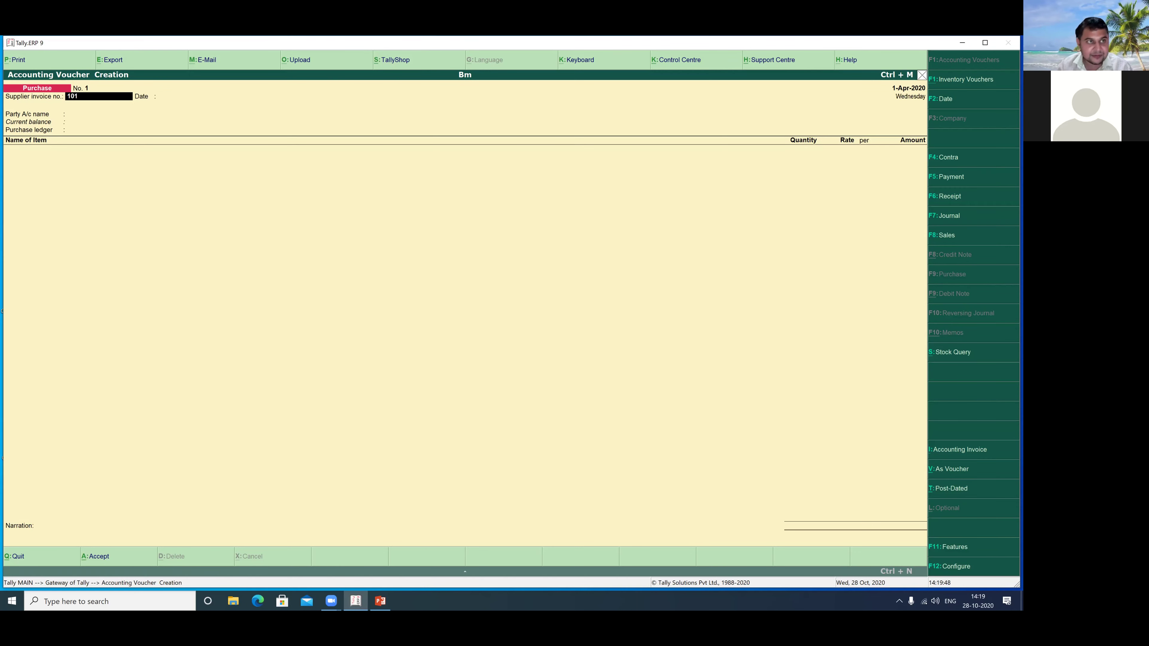
{"action": "type", "text": "101"}
{"action": "key", "text": "Return"}
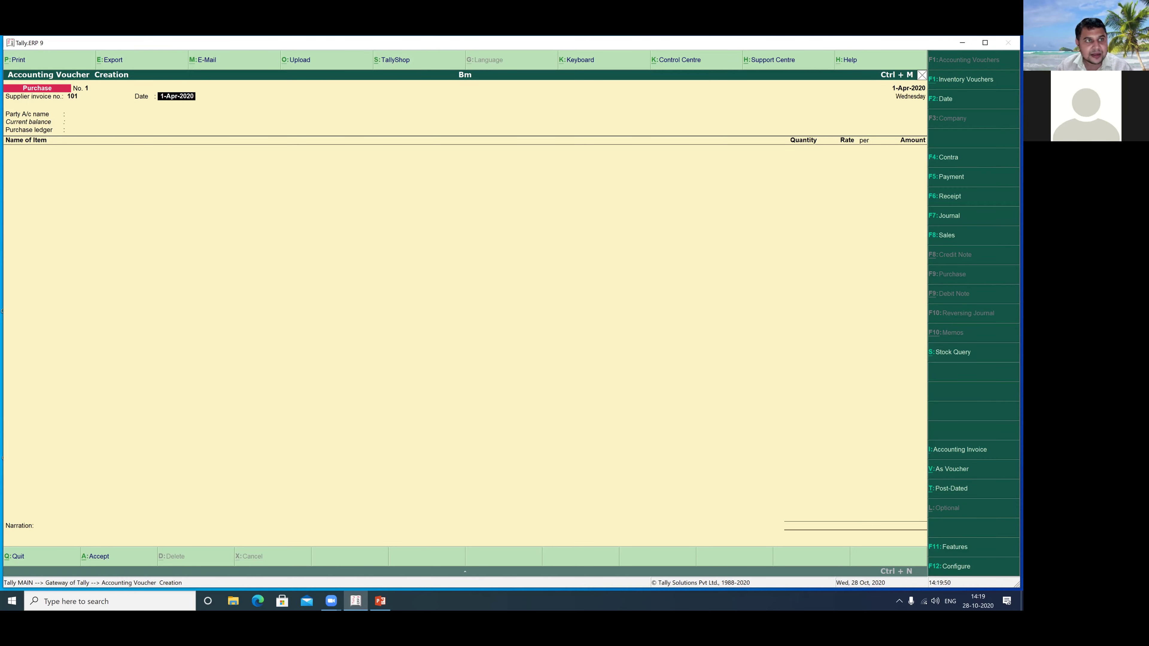
{"action": "key", "text": "Return"}
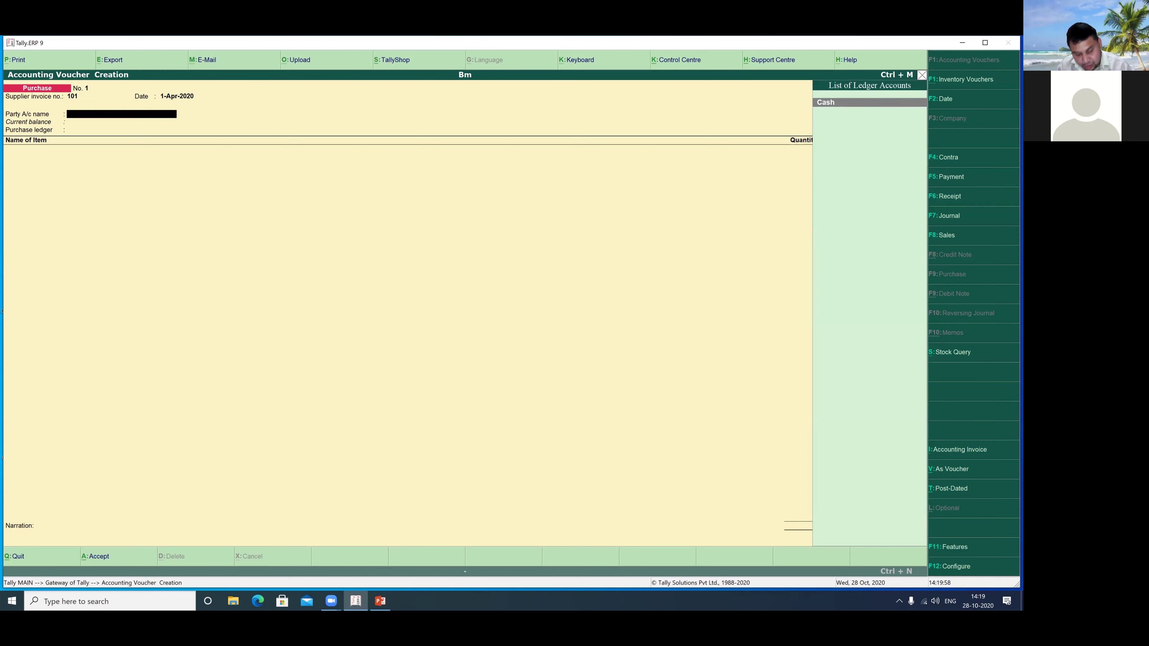
Create the supplier's ledger under Sundry Creditors with bill-by-bill balances and use it as the voucher's party account
{"action": "key", "text": "alt+c"}
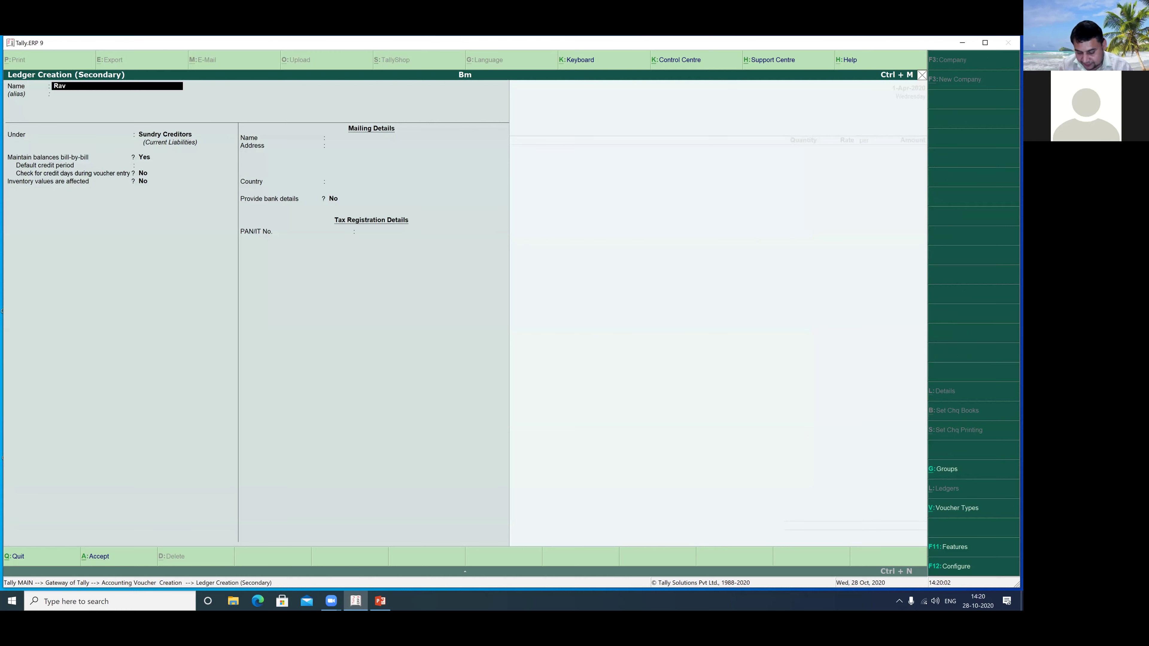
{"action": "type", "text": "Ravi Supplier"}
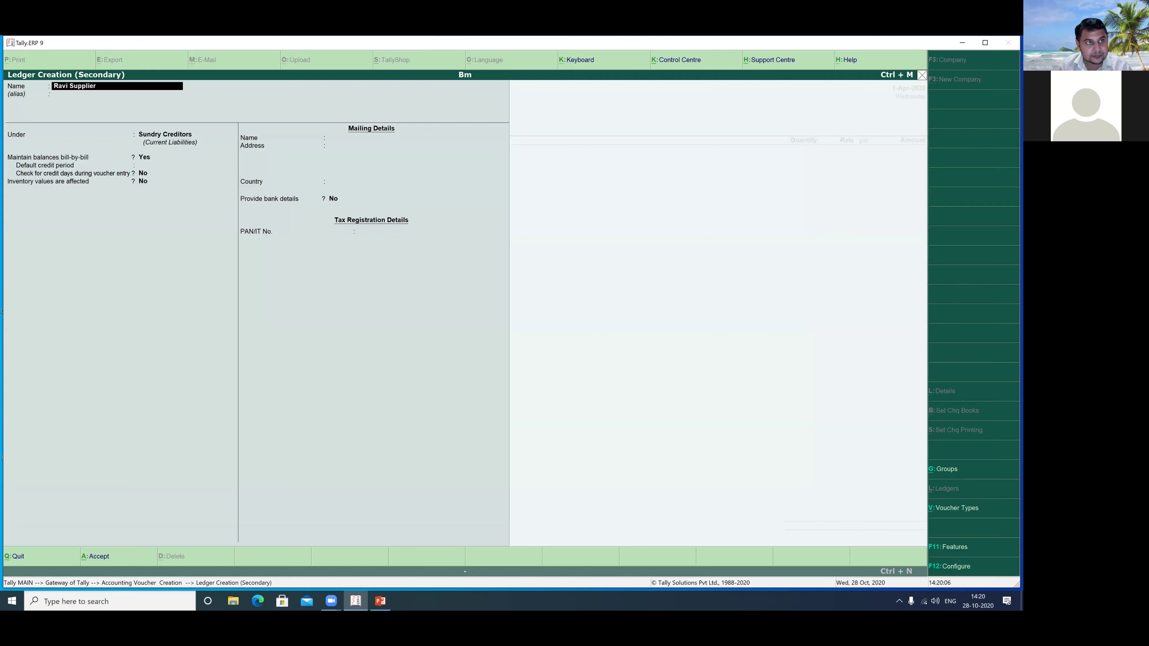
{"action": "key", "text": "Return"}
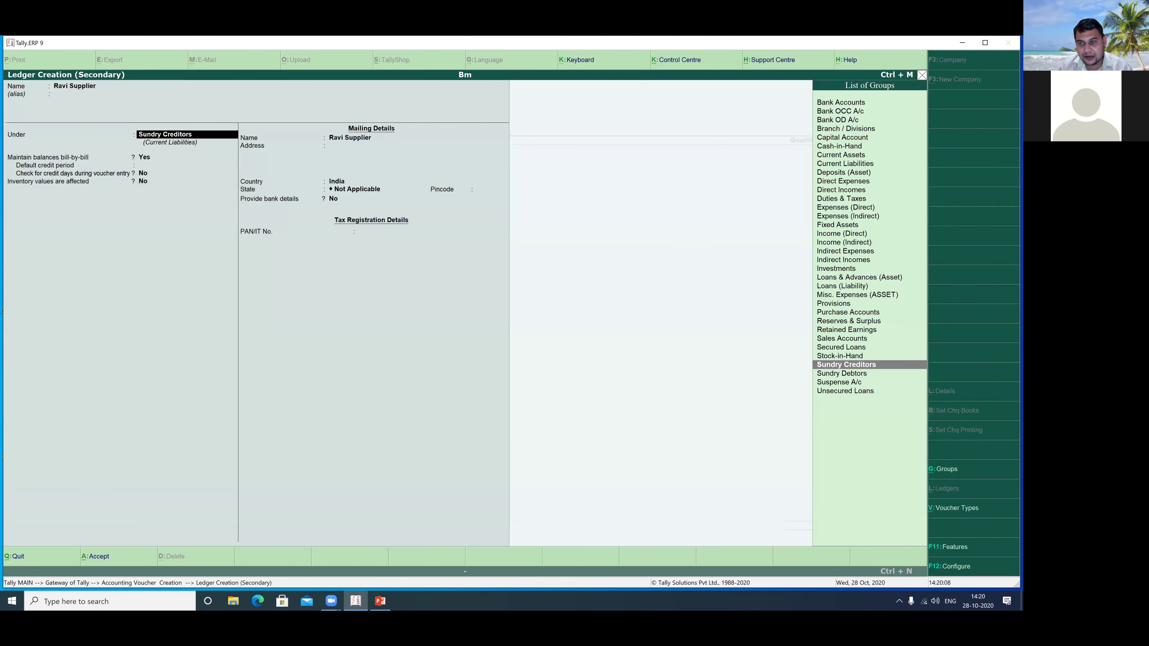
{"action": "key", "text": "Return"}
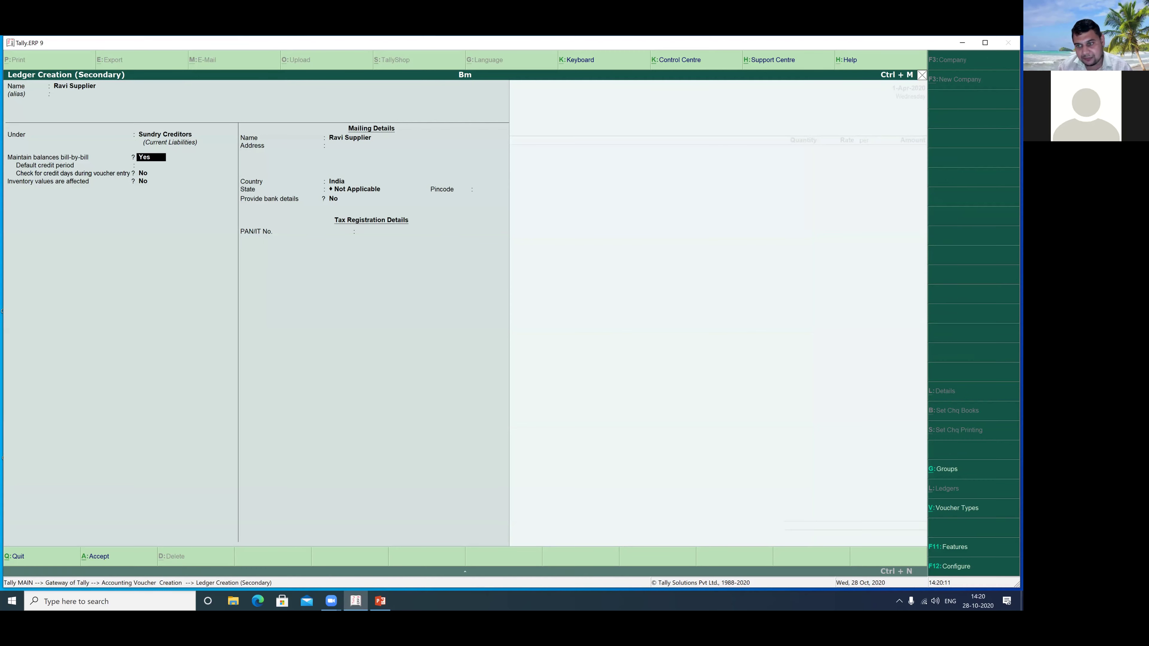
{"action": "key", "text": "Return"}
{"action": "key", "text": "Return"}
{"action": "key", "text": "Return"}
{"action": "key", "text": "Return"}
{"action": "key", "text": "Return"}
{"action": "key", "text": "Return"}
{"action": "key", "text": "Return"}
{"action": "key", "text": "Return"}
{"action": "key", "text": "Return"}
{"action": "key", "text": "Return"}
{"action": "key", "text": "Return"}
{"action": "key", "text": "Return"}
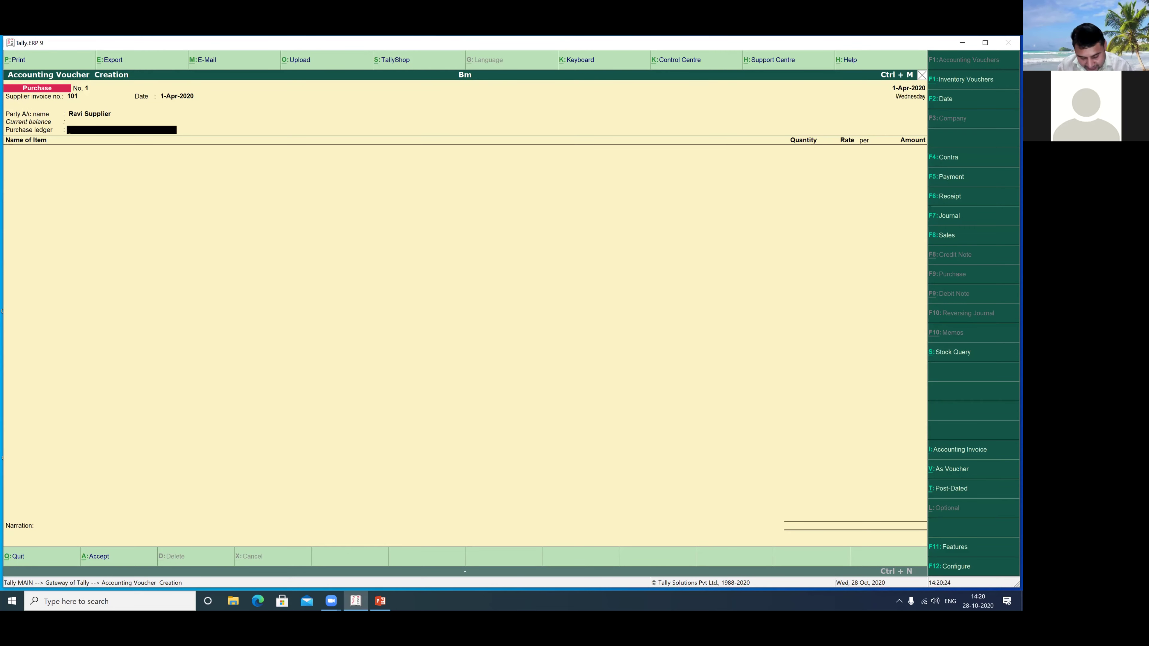
Create a ledger named Purchase under Purchase Accounts with inventory values affected, and use it as the voucher's purchase ledger
{"action": "key", "text": "alt+c"}
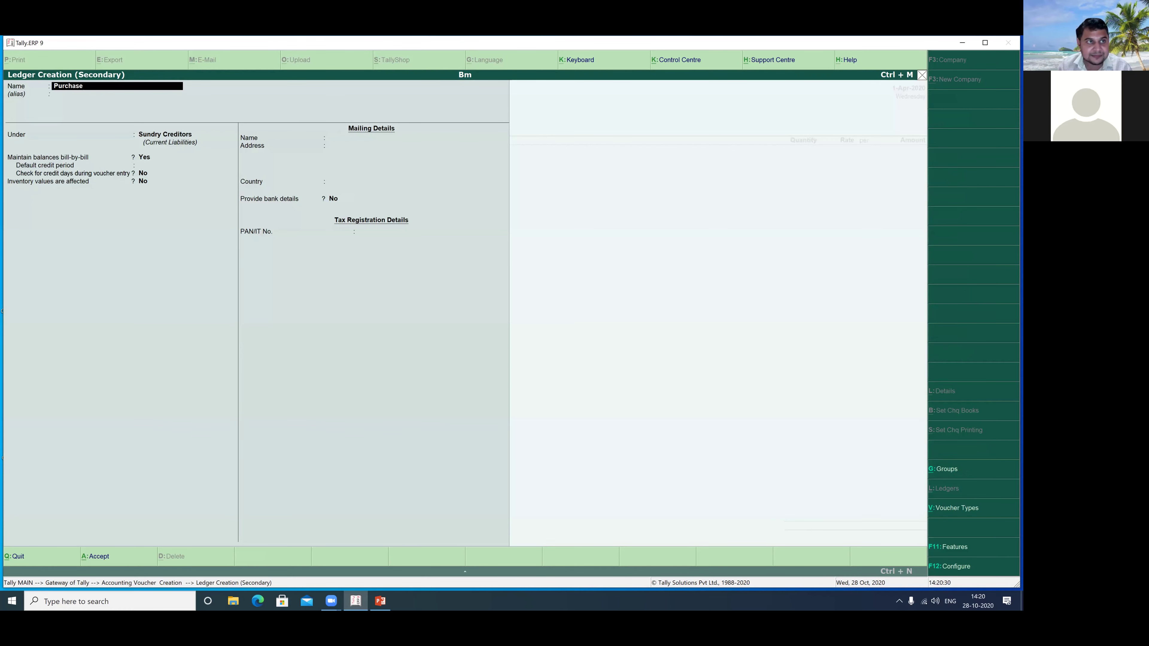
{"action": "key", "text": "Return"}
{"action": "key", "text": "Return"}
{"action": "type", "text": "P"}
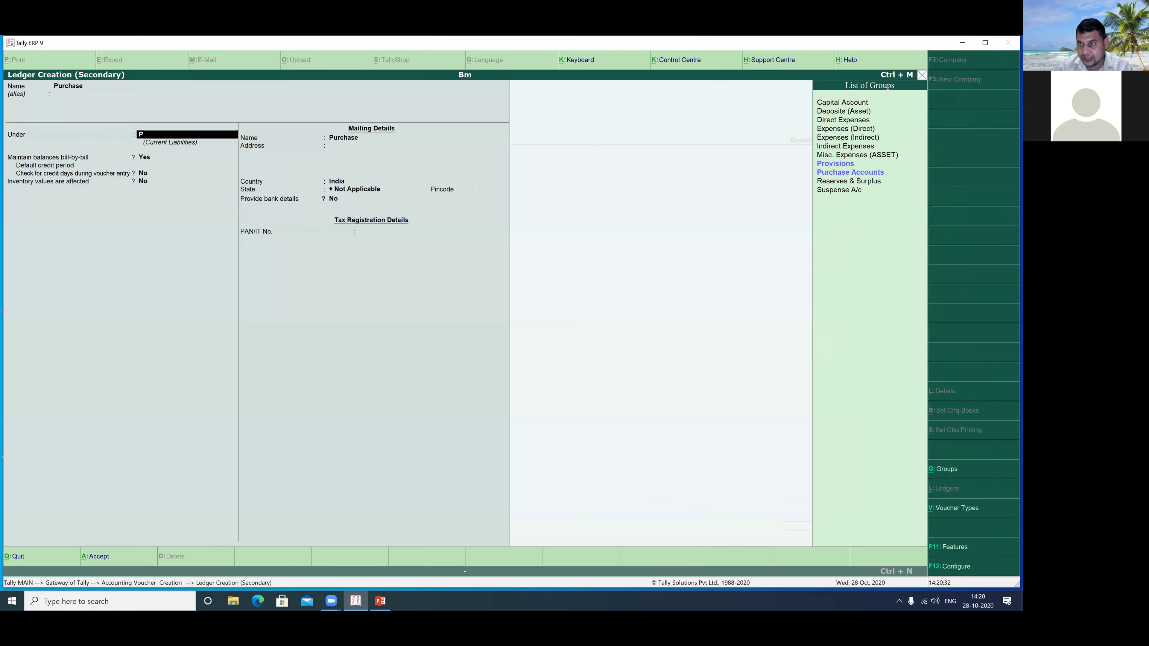
{"action": "type", "text": "u"}
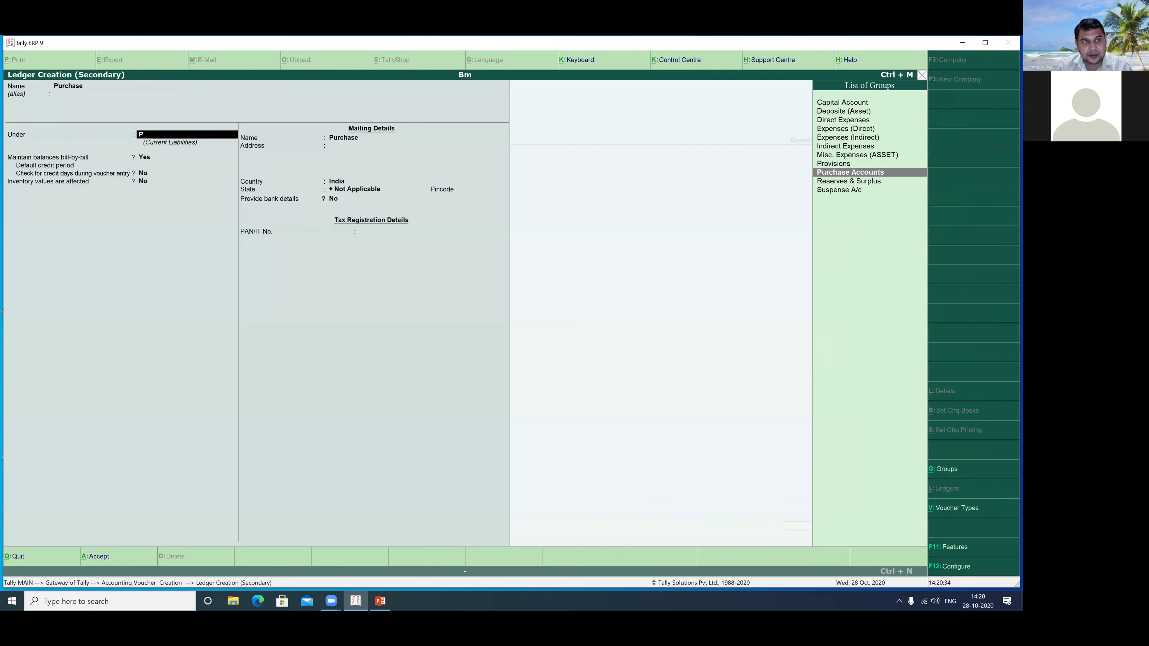
{"action": "key", "text": "Return"}
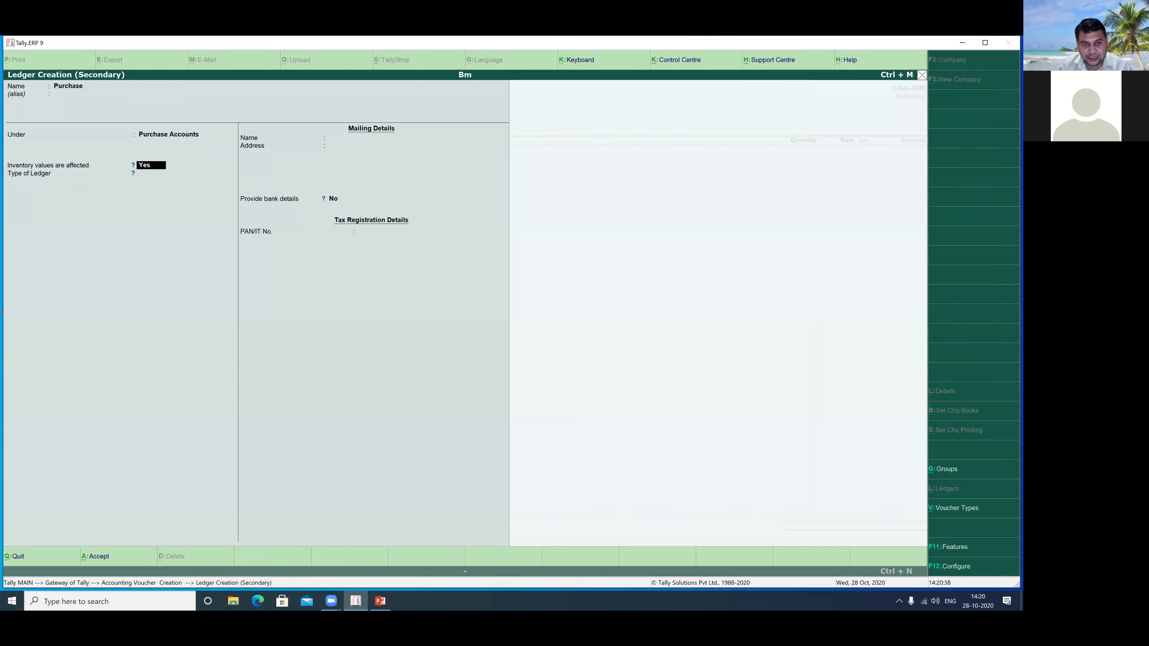
{"action": "key", "text": "Return"}
{"action": "key", "text": "Return"}
{"action": "key", "text": "Return"}
{"action": "key", "text": "Return"}
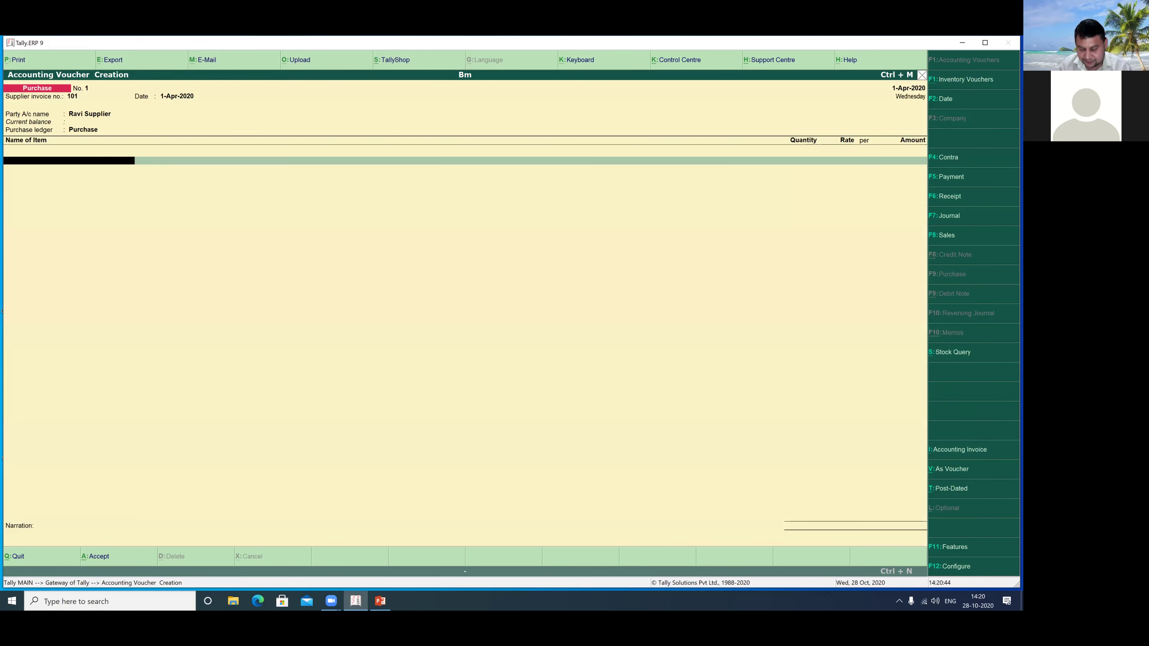
Add the item Cpu to the purchase voucher with a quantity of 100 pcs at a rate of 5,000
{"action": "key", "text": "Down"}
{"action": "key", "text": "Return"}
{"action": "type", "text": "100"}
{"action": "key", "text": "Return"}
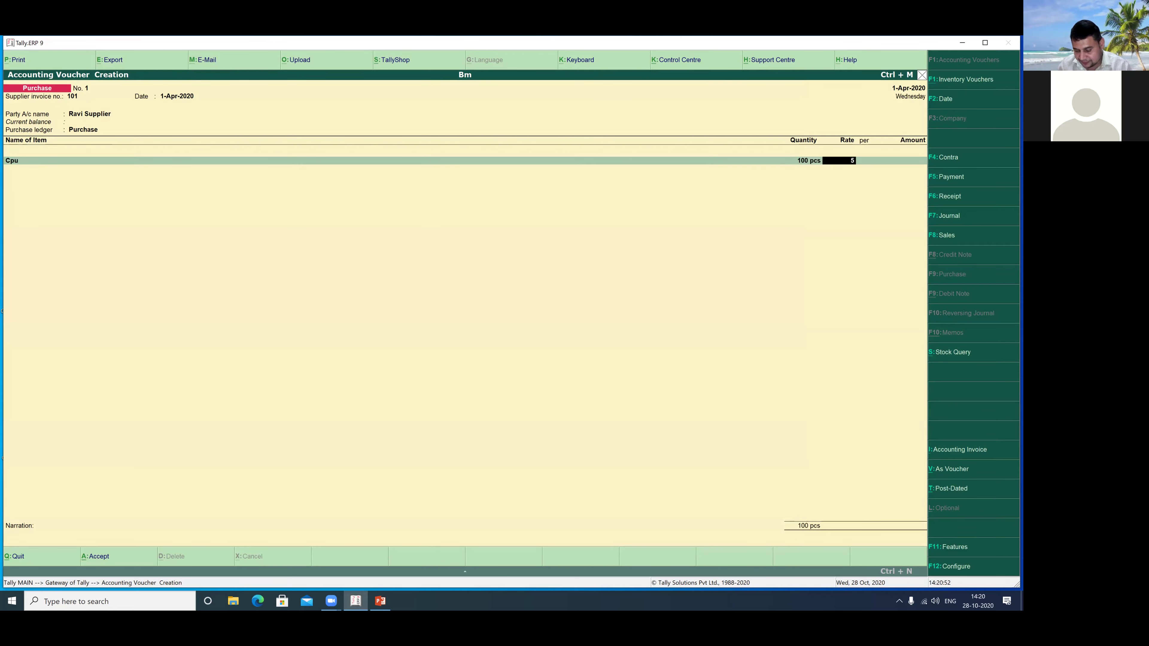
{"action": "key", "text": "Return"}
{"action": "key", "text": "Return"}
{"action": "key", "text": "Return"}
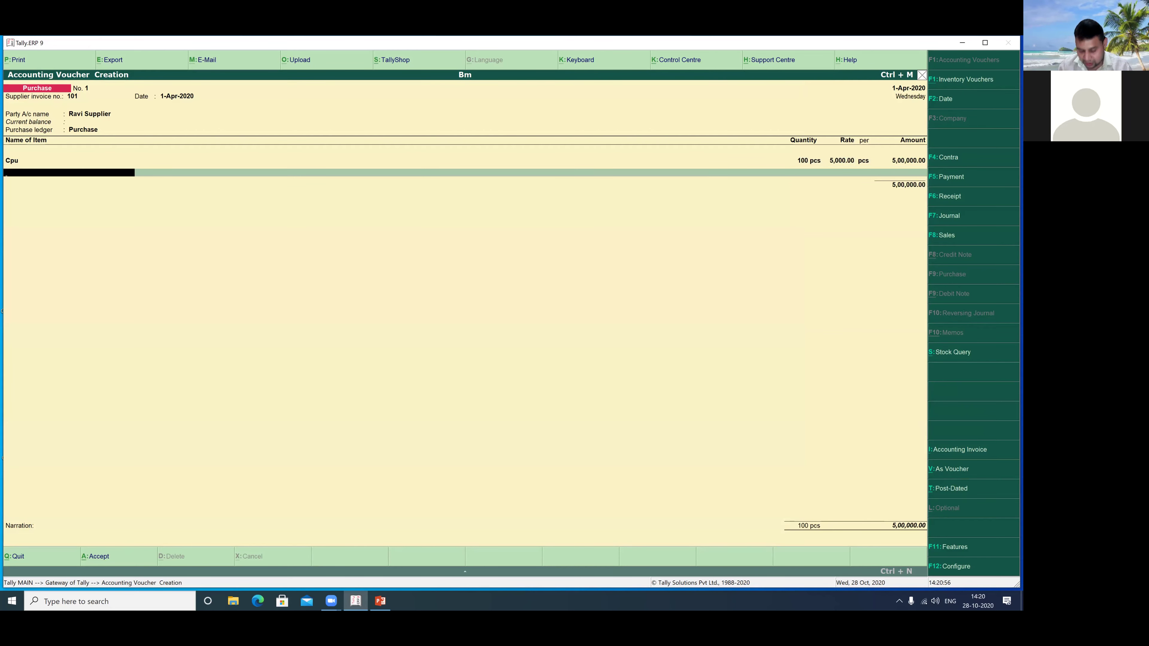
Add the item Monitor to the purchase voucher with a quantity of 100 pcs at a rate of 3,000
{"action": "type", "text": "M"}
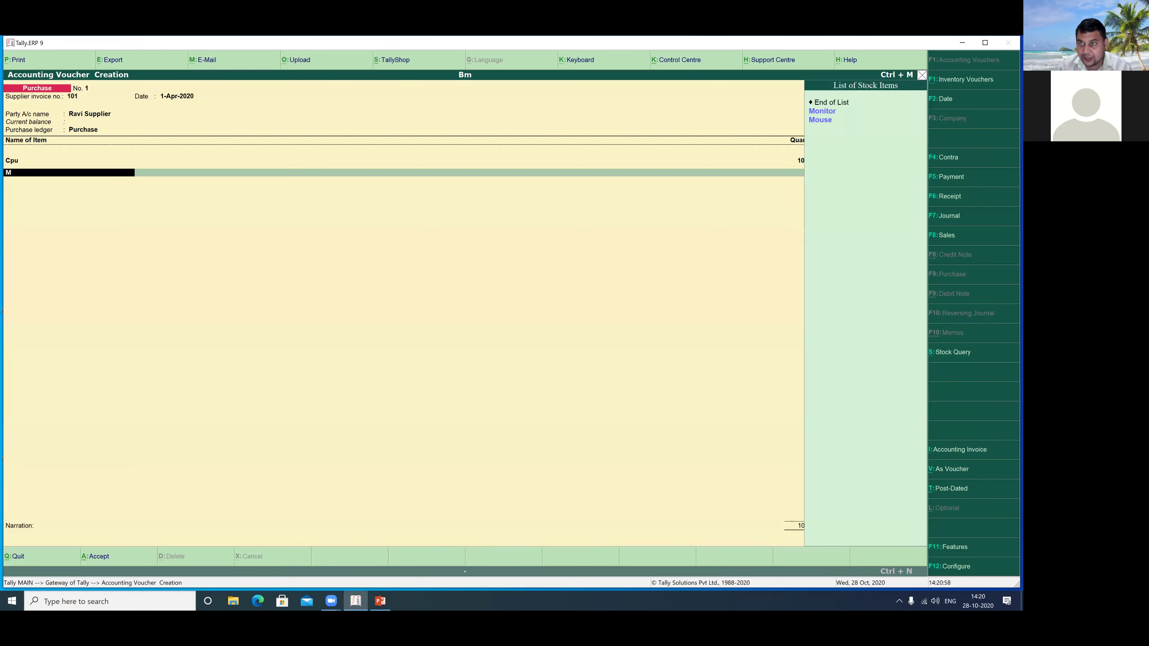
{"action": "key", "text": "Return"}
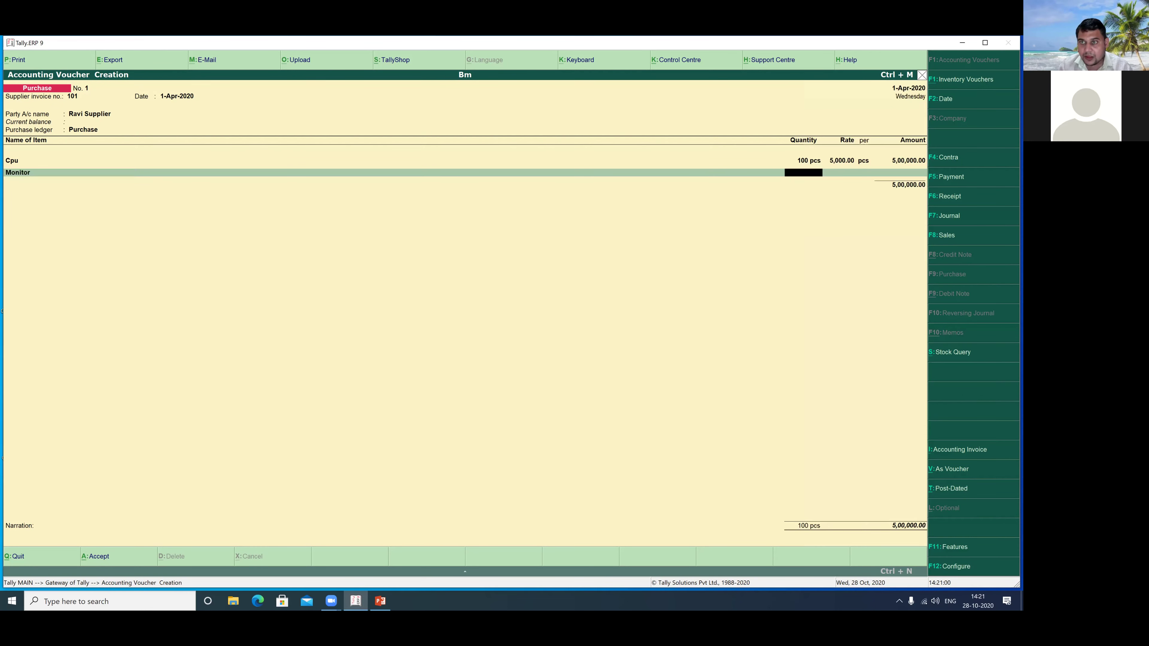
{"action": "type", "text": "100"}
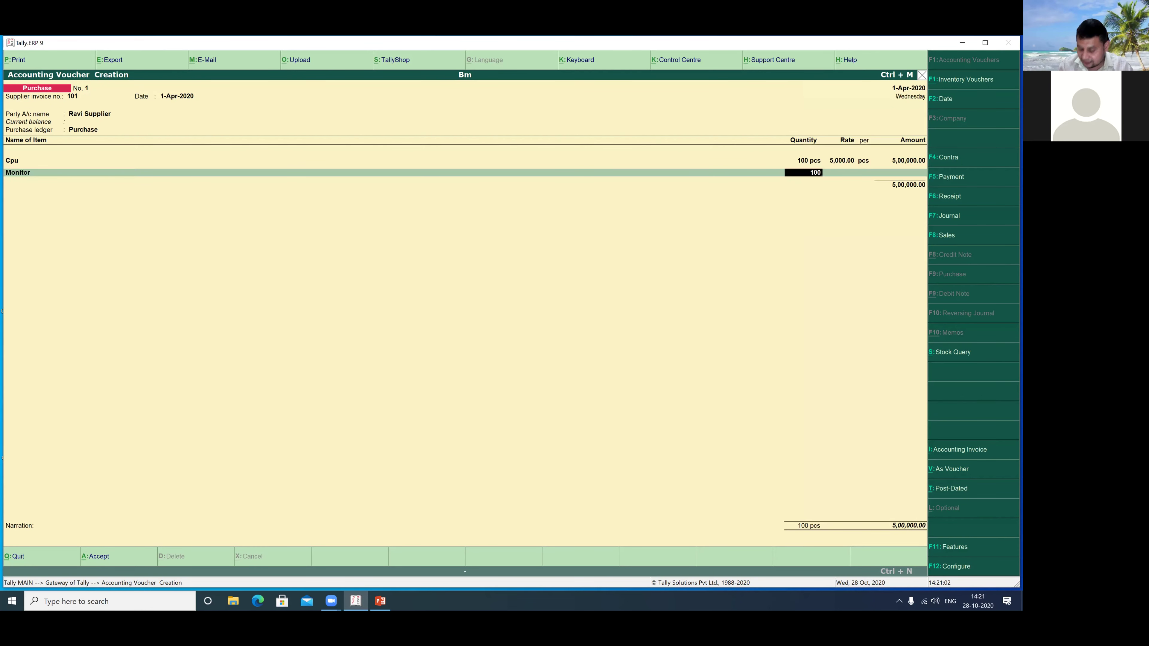
{"action": "key", "text": "Return"}
{"action": "type", "text": "3000"}
{"action": "key", "text": "Return"}
{"action": "key", "text": "Return"}
{"action": "key", "text": "Return"}
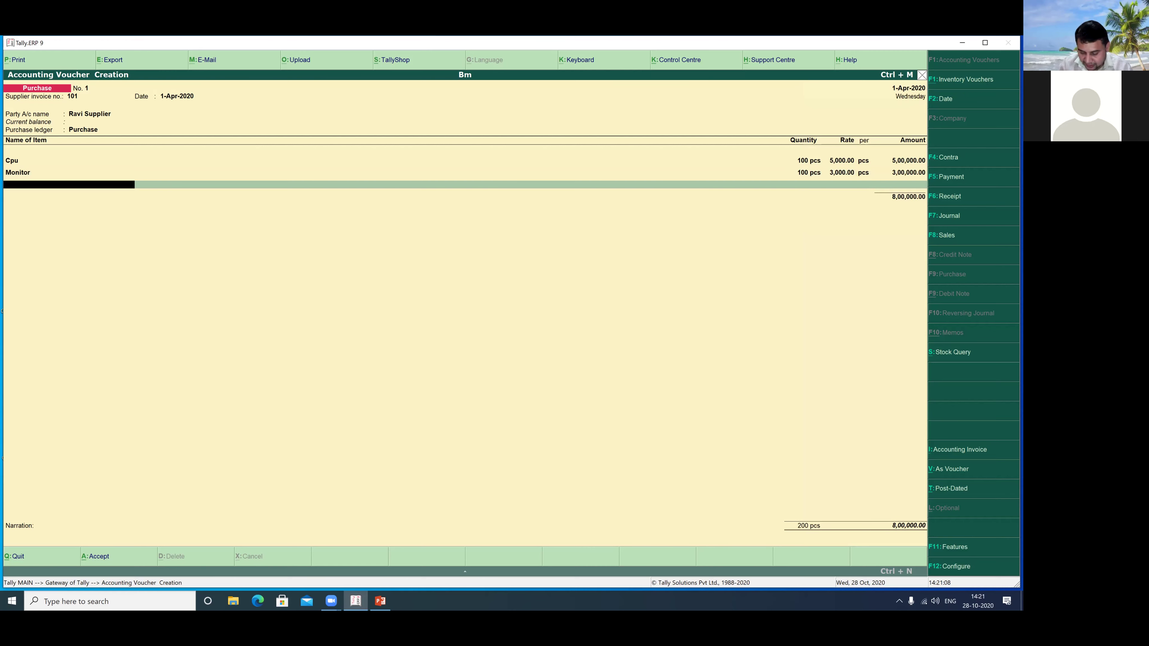
Add the item Keyboard to the purchase voucher with a quantity of 100 pcs at a rate of 200
{"action": "type", "text": "K"}
{"action": "key", "text": "Return"}
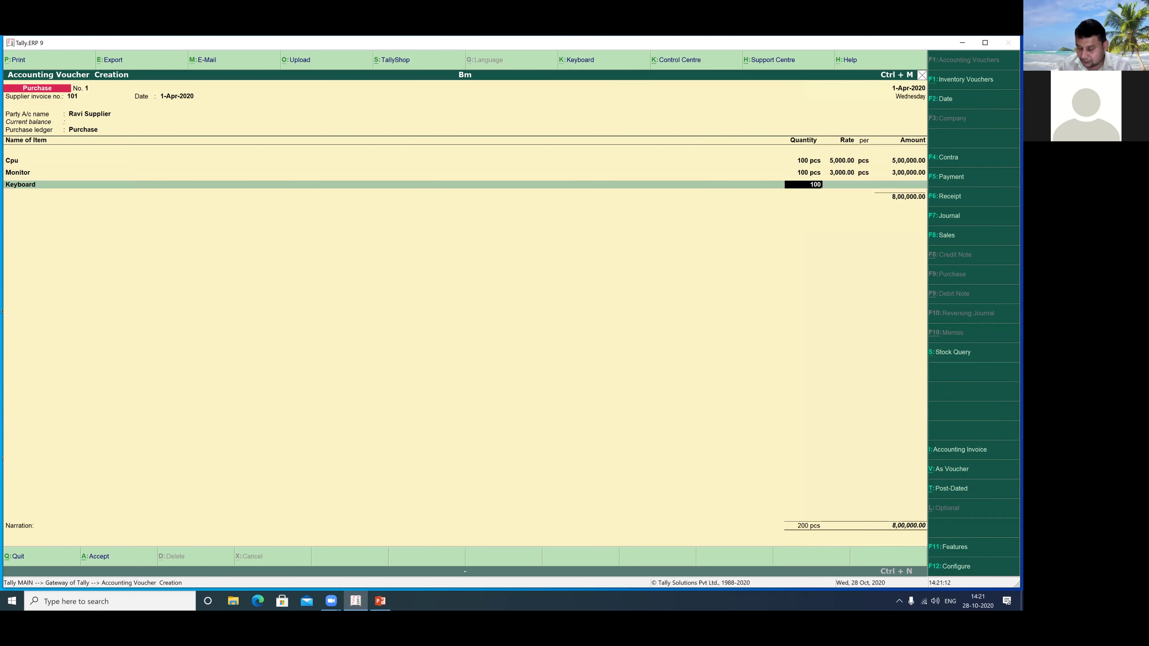
{"action": "key", "text": "Return"}
{"action": "type", "text": "200"}
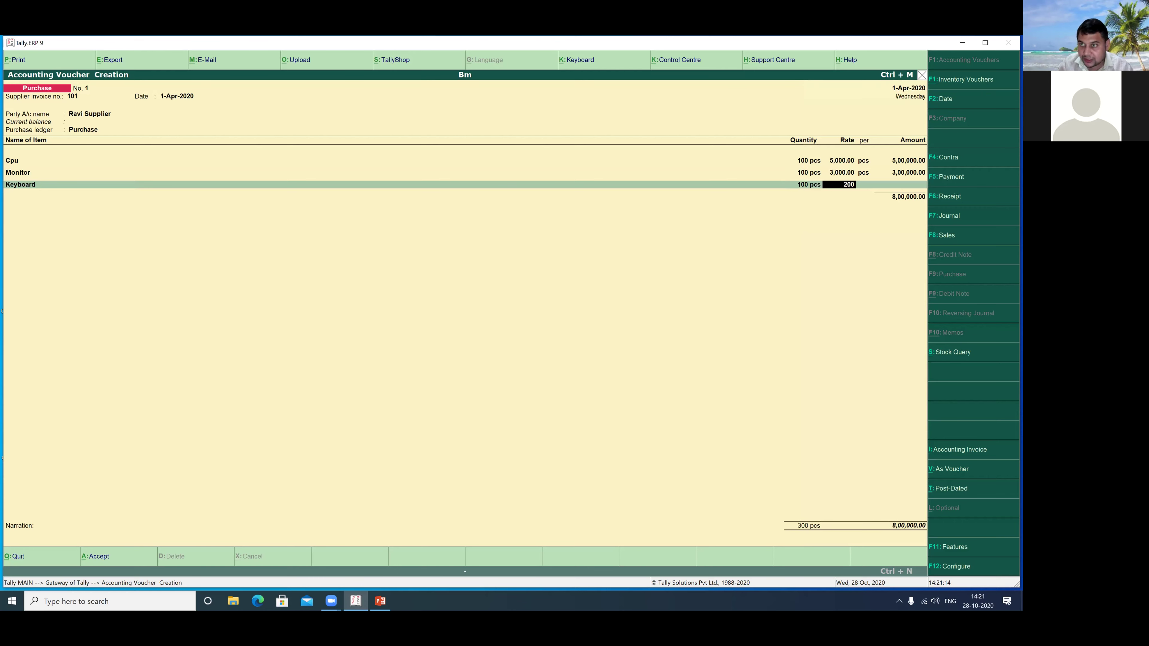
{"action": "key", "text": "Return"}
{"action": "key", "text": "Return"}
{"action": "key", "text": "Return"}
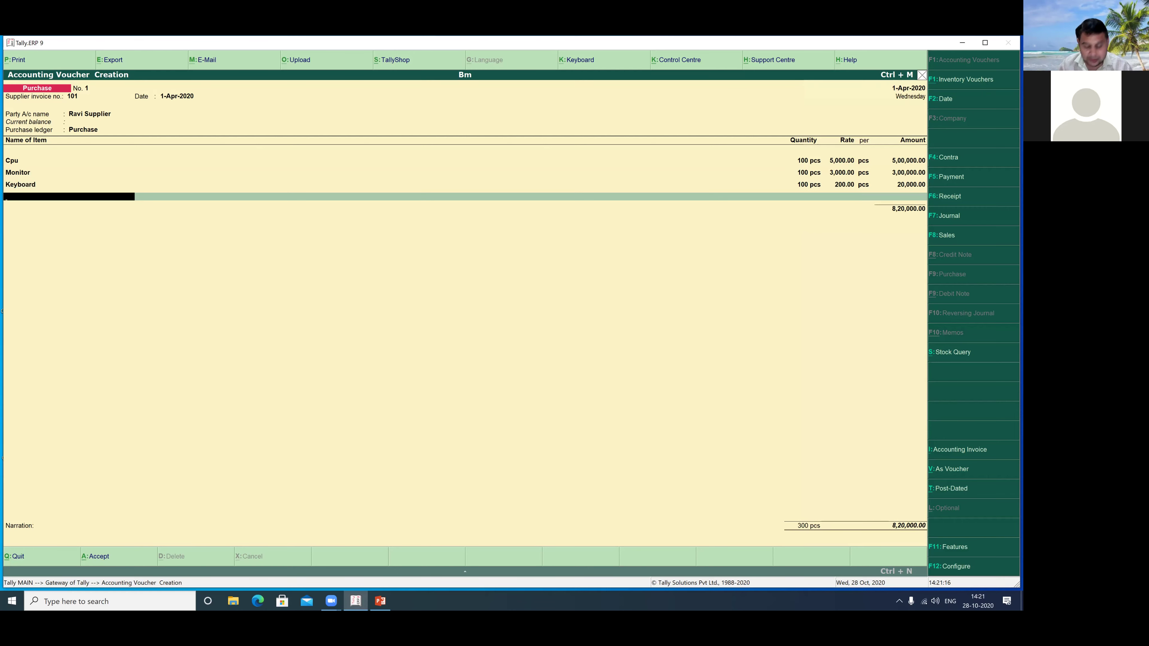
Add the item Mouse to the purchase voucher with a quantity of 100 pcs at a rate of 150
{"action": "type", "text": "M"}
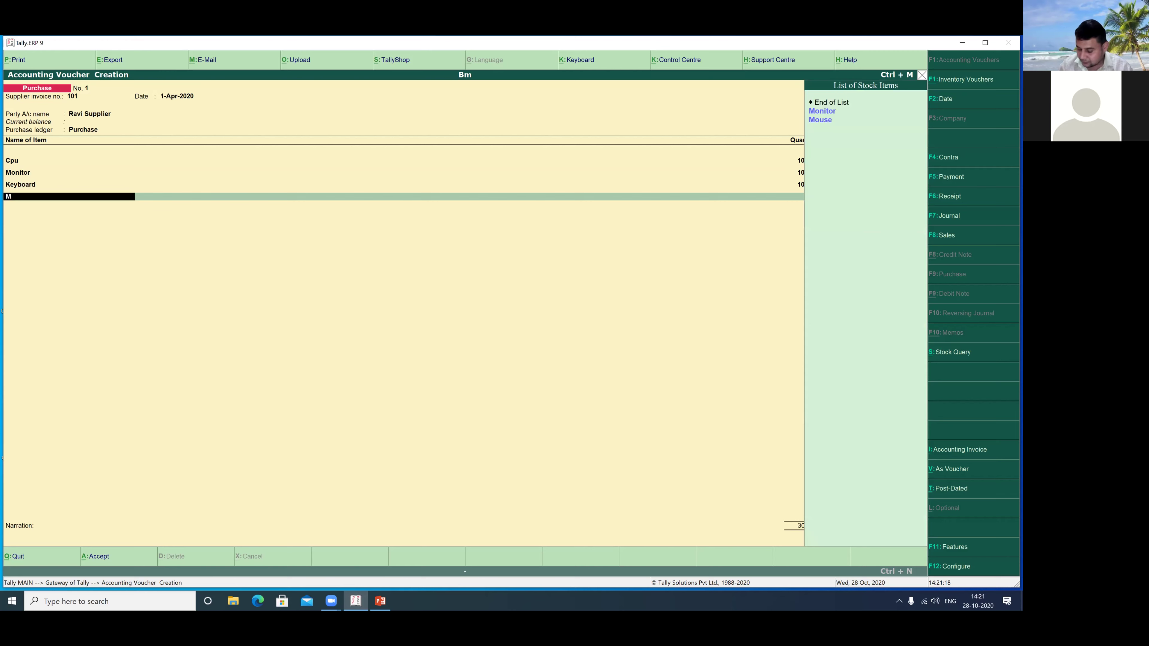
{"action": "key", "text": "Down"}
{"action": "key", "text": "Return"}
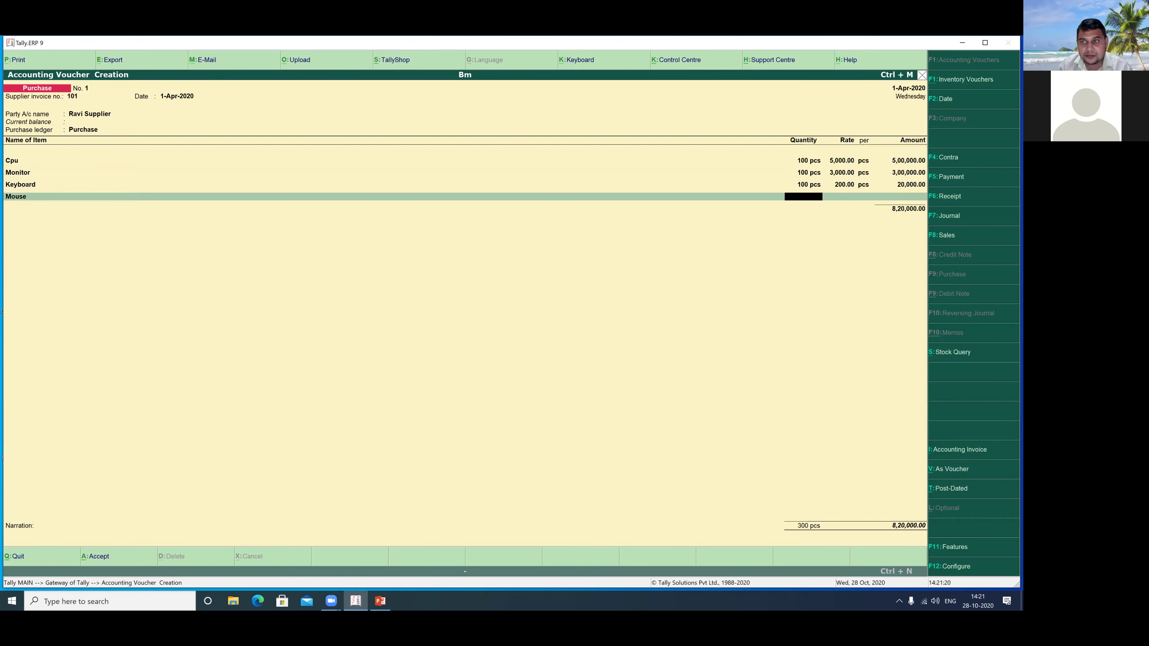
{"action": "type", "text": "100"}
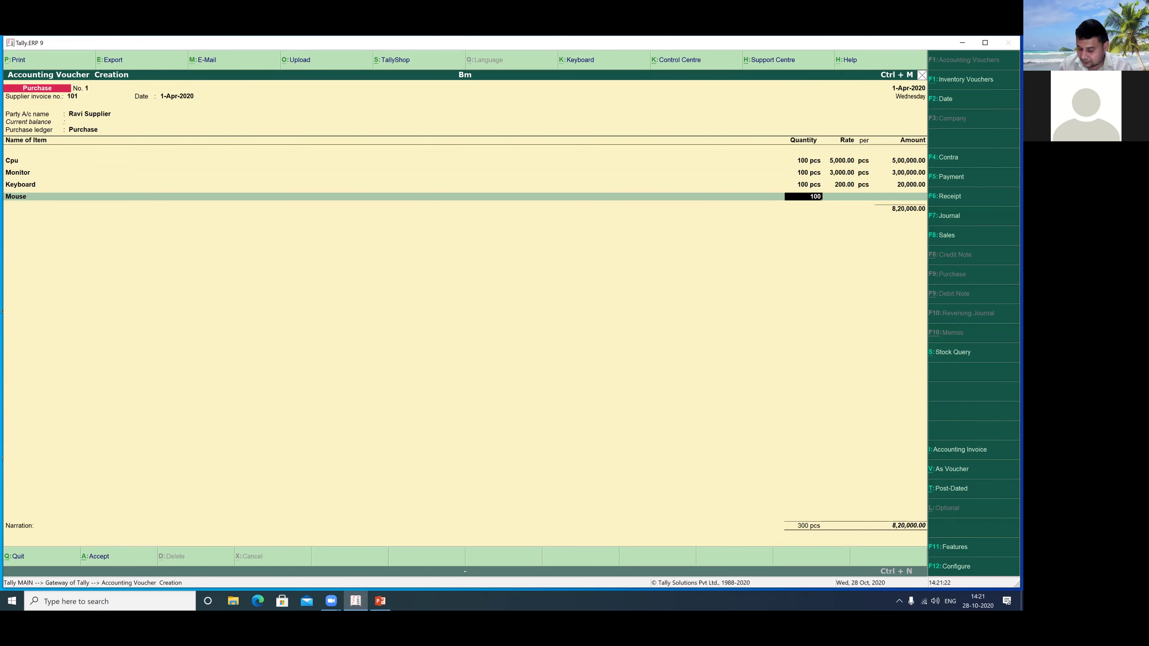
{"action": "key", "text": "Return"}
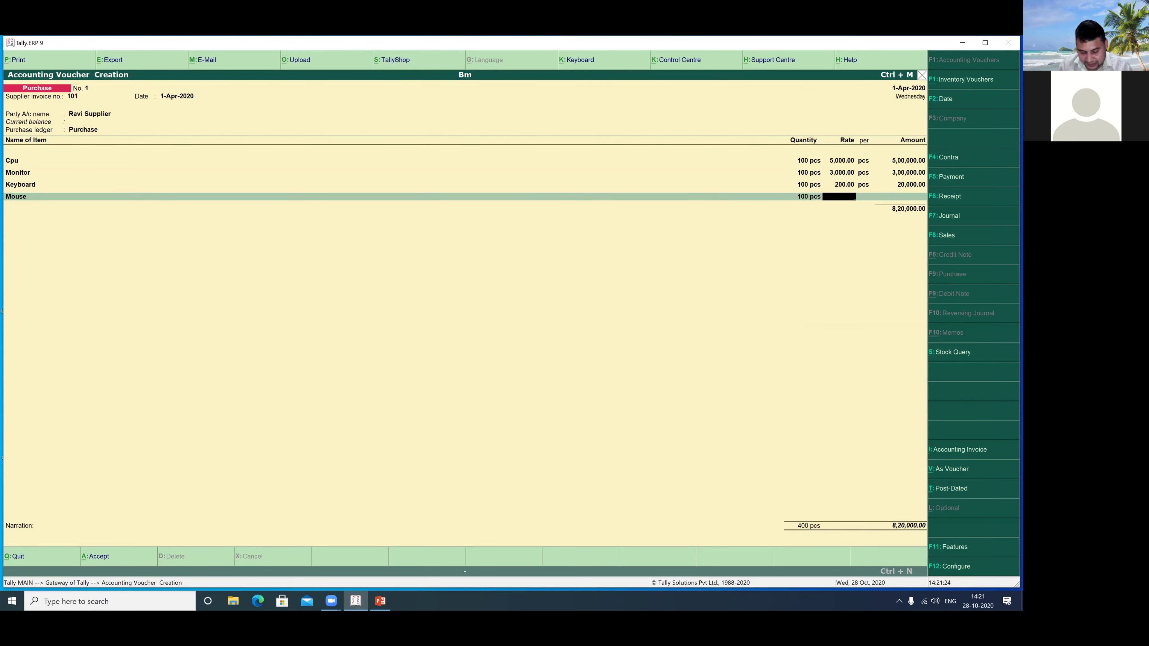
{"action": "type", "text": "150"}
{"action": "key", "text": "Return"}
{"action": "key", "text": "Return"}
{"action": "key", "text": "Return"}
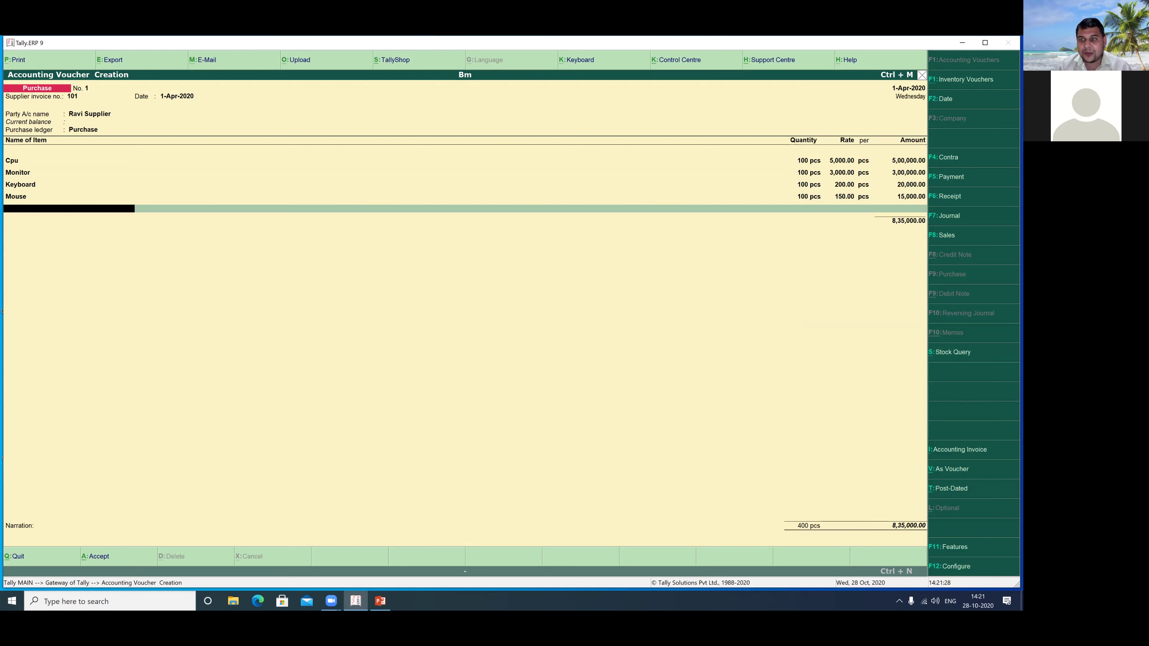
End the item list, save the purchase voucher without a narration, and return to the Gateway of Tally
{"action": "key", "text": "Return"}
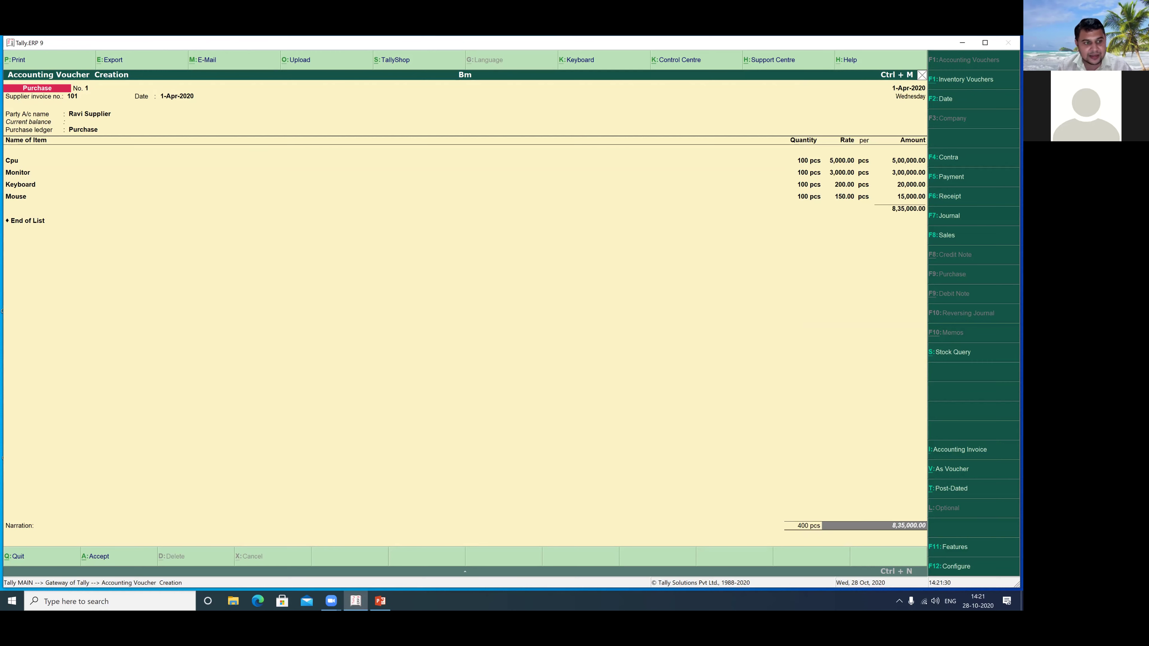
{"action": "key", "text": "Return"}
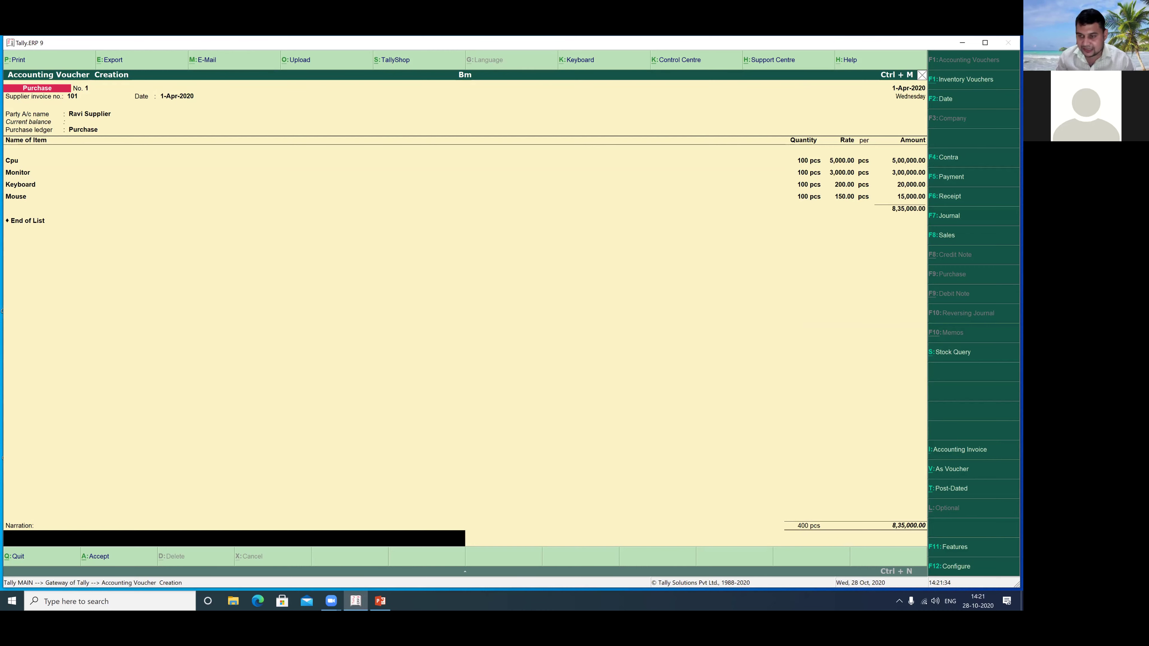
{"action": "key", "text": "Return"}
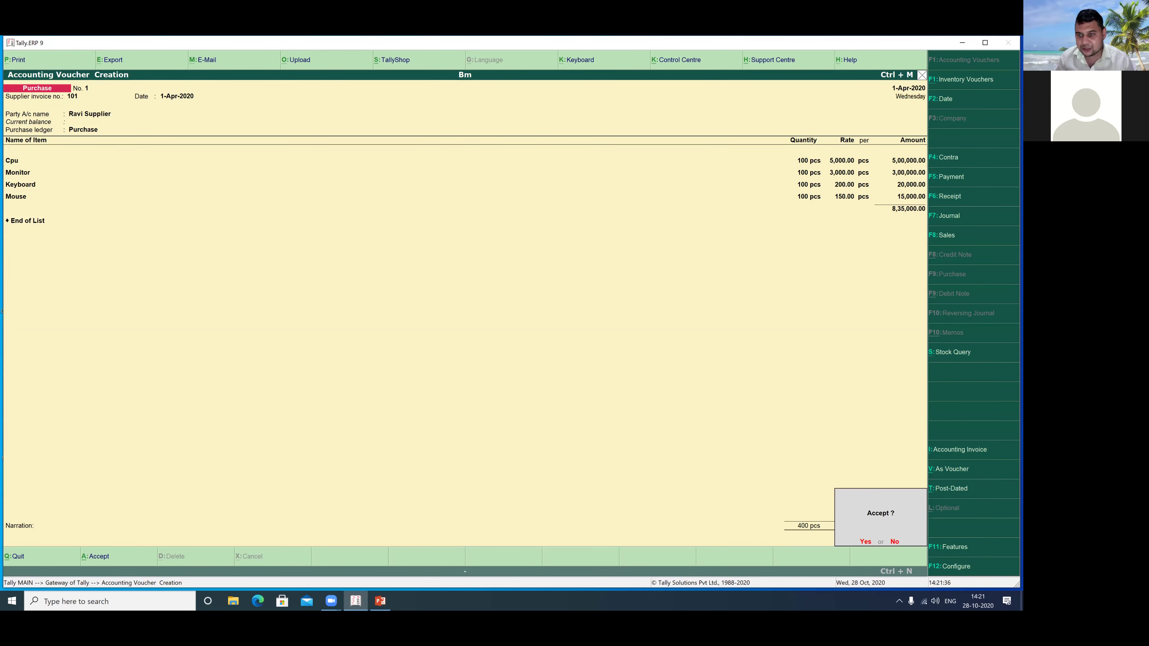
{"action": "key", "text": "Return"}
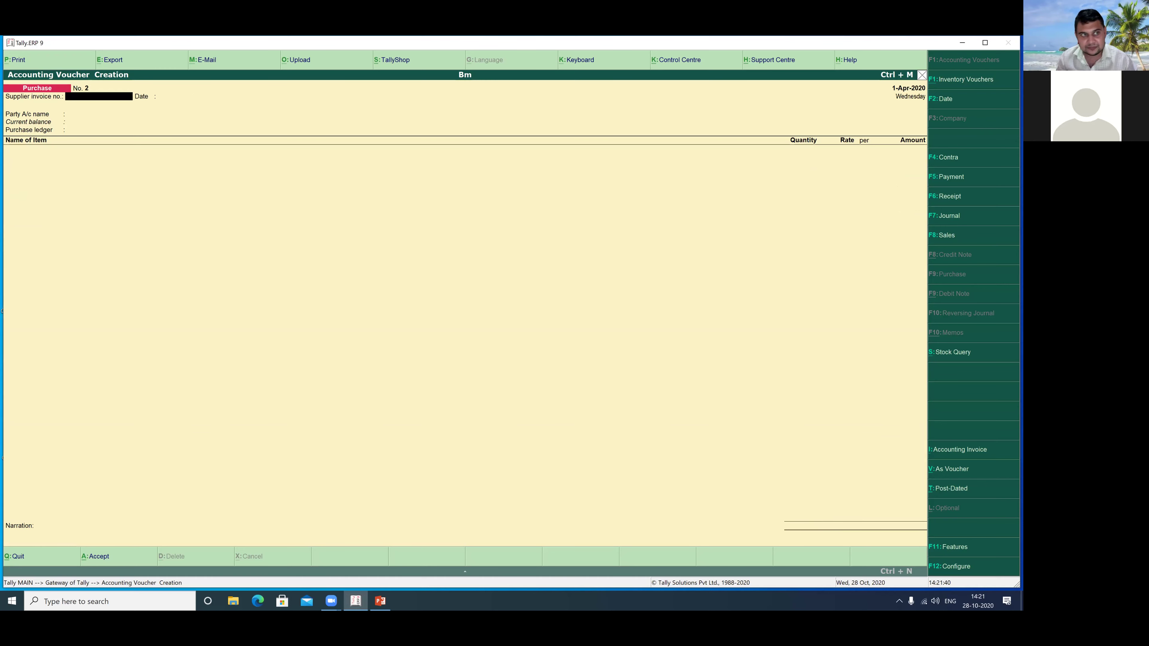
{"action": "key", "text": "Escape"}
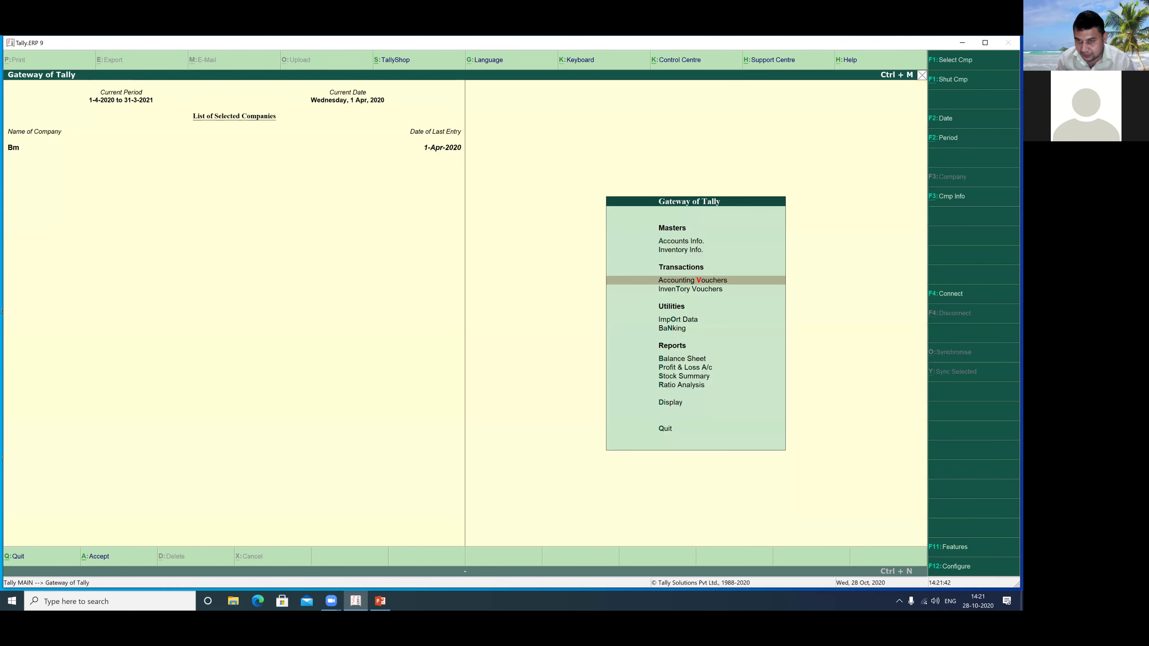
Open the Stock Summary for Elecronic Items and examine each item's closing quantity, rate and value
{"action": "key", "text": "Down"}
{"action": "key", "text": "Down"}
{"action": "key", "text": "Down"}
{"action": "key", "text": "Down"}
{"action": "key", "text": "Down"}
{"action": "key", "text": "Down"}
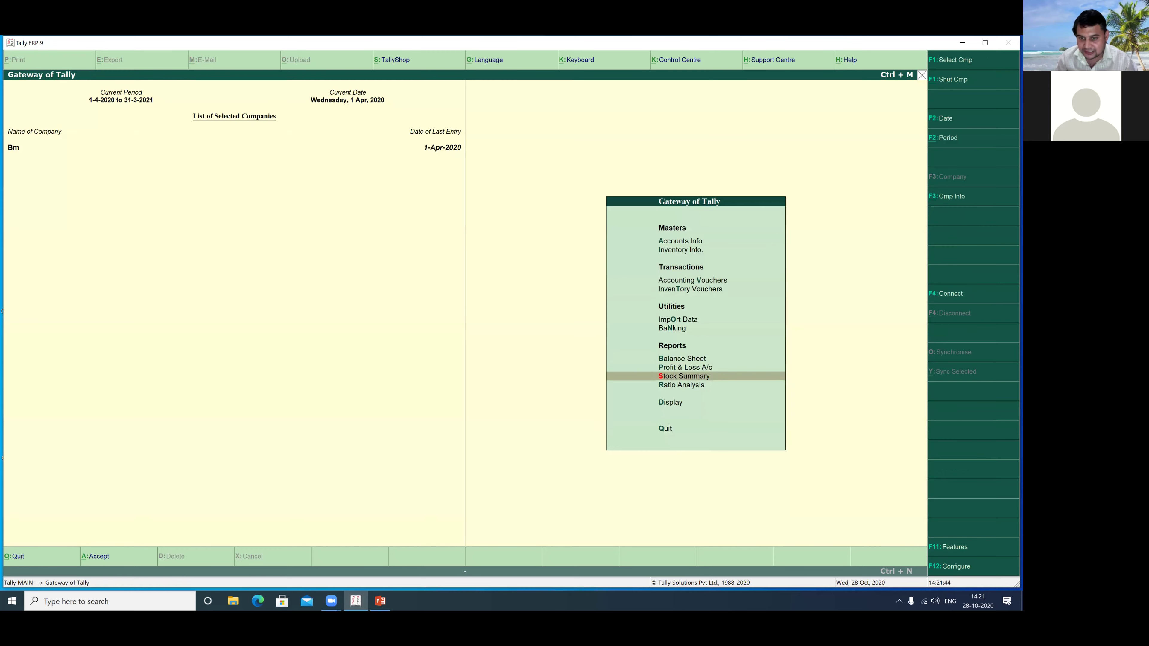
{"action": "key", "text": "Return"}
{"action": "key", "text": "Return"}
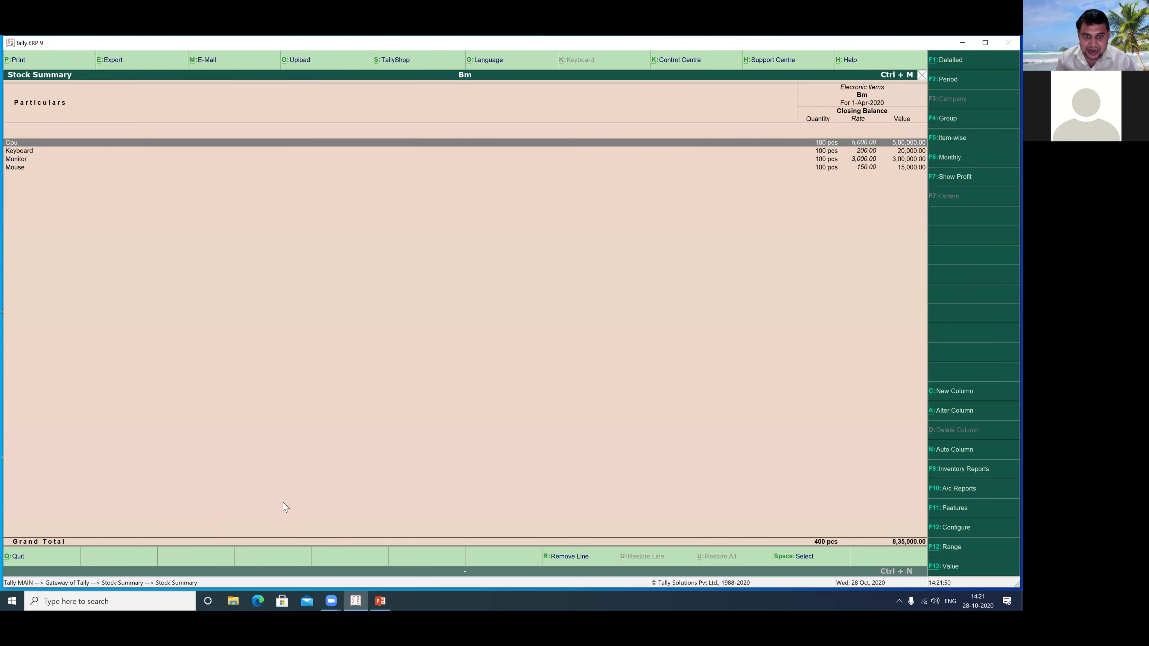
{"action": "mouse_move", "coordinate": [802, 128]}
{"action": "left_mouse_down"}
{"action": "mouse_move", "coordinate": [840, 164]}
{"action": "mouse_move", "coordinate": [930, 191]}
{"action": "left_mouse_up"}
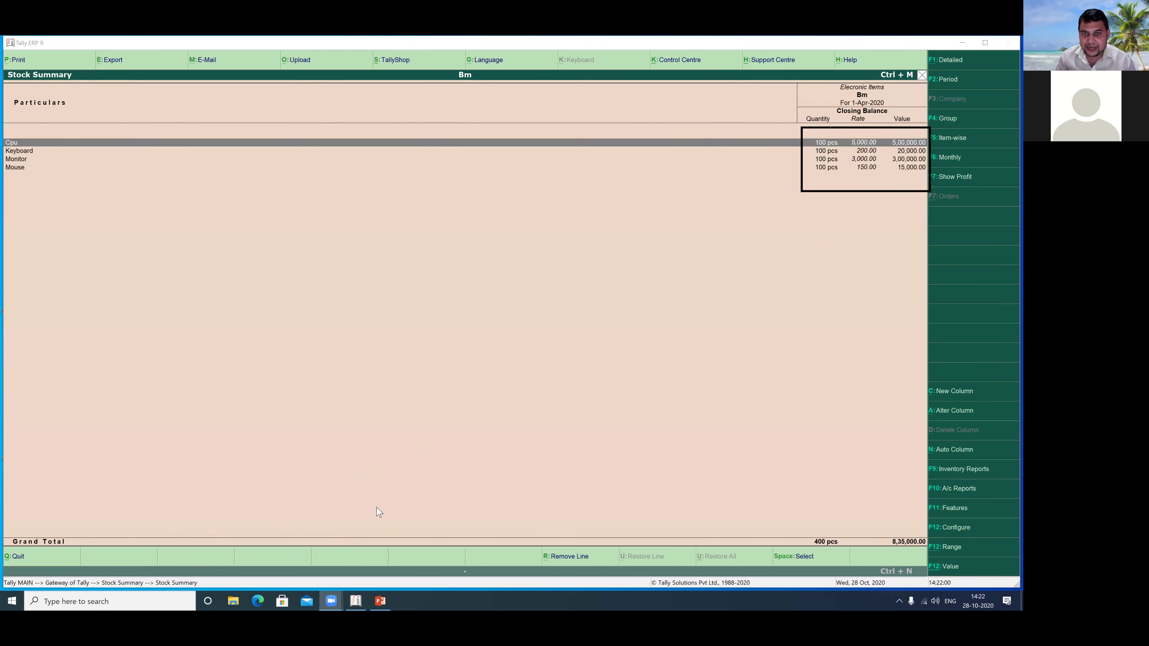
{"action": "mouse_move", "coordinate": [481, 326]}
{"action": "left_mouse_down"}
{"action": "mouse_move", "coordinate": [498, 296]}
{"action": "mouse_move", "coordinate": [521, 355]}
{"action": "mouse_move", "coordinate": [513, 335]}
{"action": "mouse_move", "coordinate": [620, 309]}
{"action": "left_mouse_up"}
{"action": "mouse_move", "coordinate": [628, 310]}
{"action": "left_mouse_down"}
{"action": "mouse_move", "coordinate": [636, 283]}
{"action": "mouse_move", "coordinate": [674, 292]}
{"action": "mouse_move", "coordinate": [731, 253]}
{"action": "mouse_move", "coordinate": [740, 271]}
{"action": "left_mouse_up"}
{"action": "left_click_drag", "start_coordinate": [742, 258], "coordinate": [790, 239]}
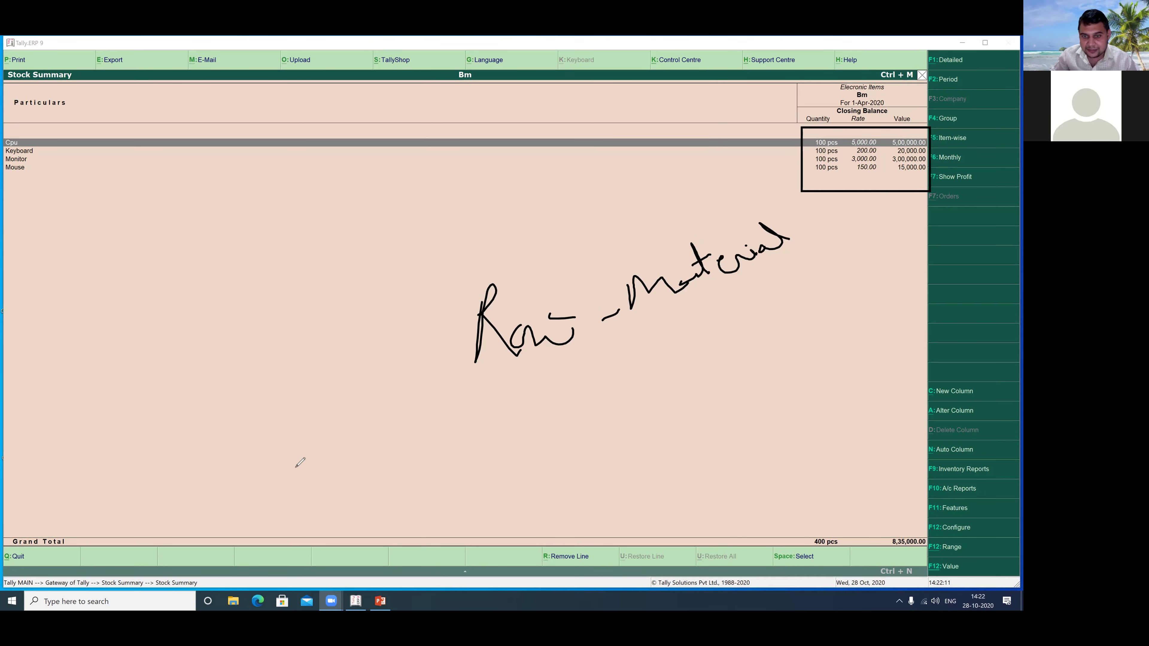
{"action": "key", "text": "Escape"}
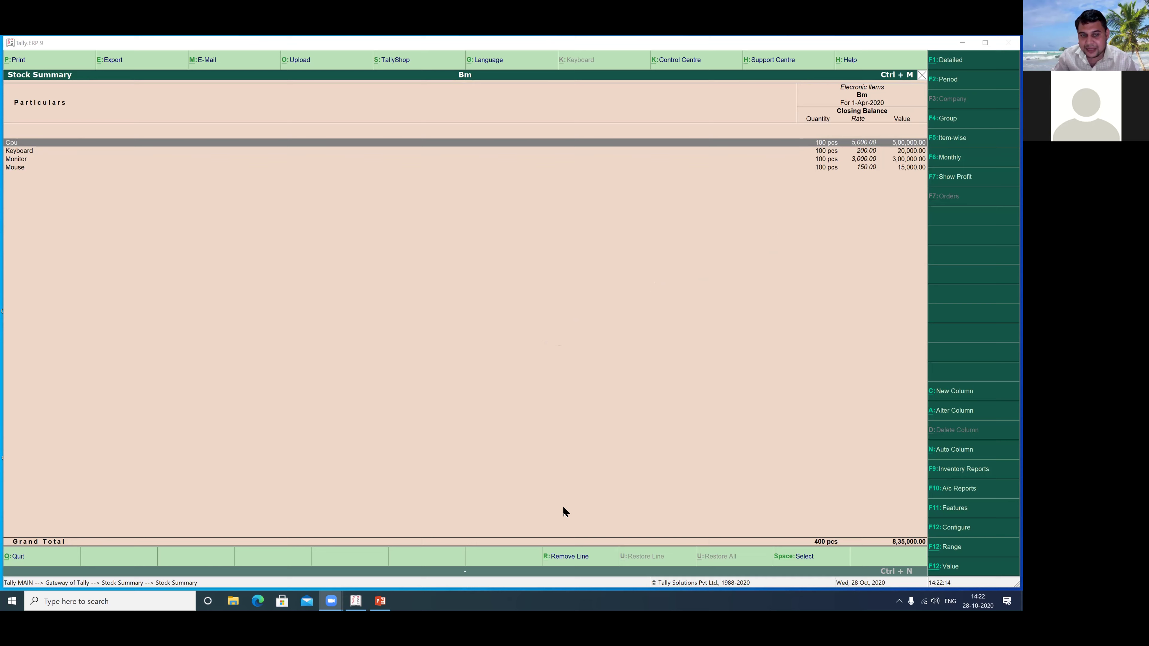
{"action": "left_click", "coordinate": [369, 397]}
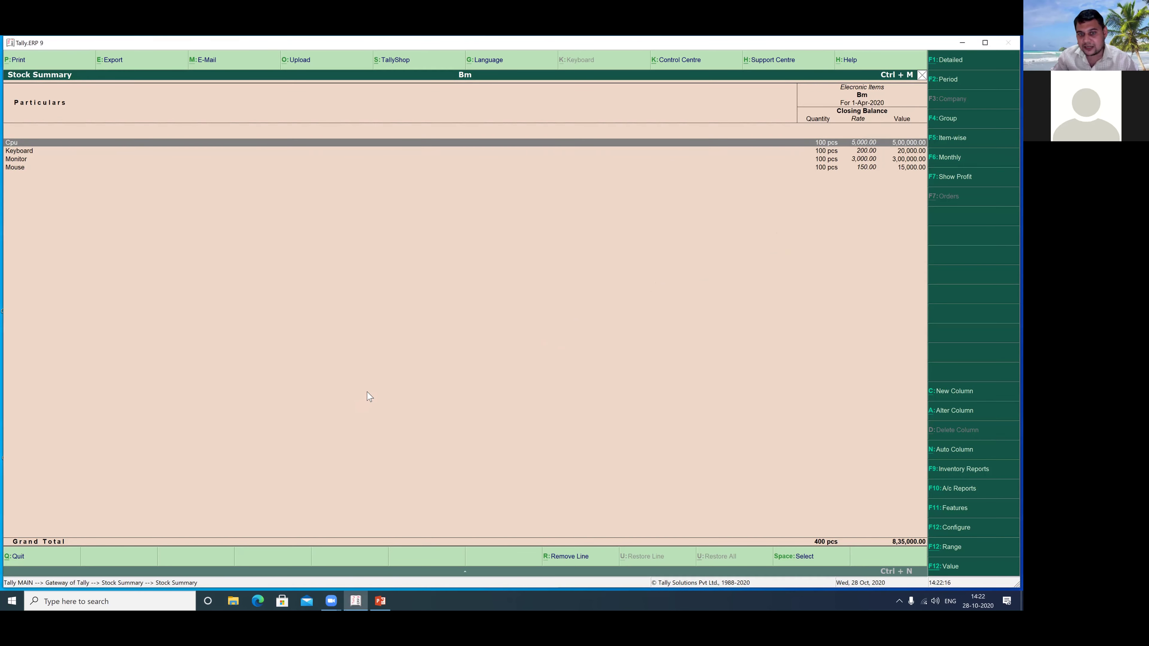
Close the Stock Summary and open the creation form for a single stock item in the inventory masters
{"action": "key", "text": "Escape"}
{"action": "key", "text": "Escape"}
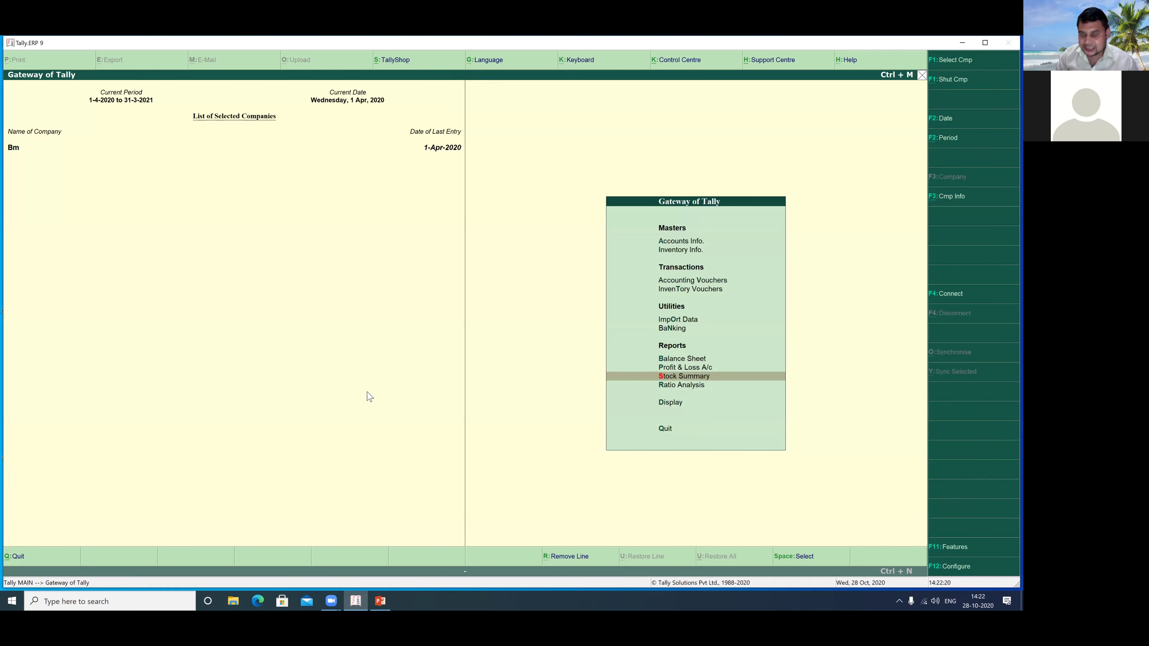
{"action": "key", "text": "Up"}
{"action": "key", "text": "Up"}
{"action": "key", "text": "Up"}
{"action": "key", "text": "Up"}
{"action": "key", "text": "Up"}
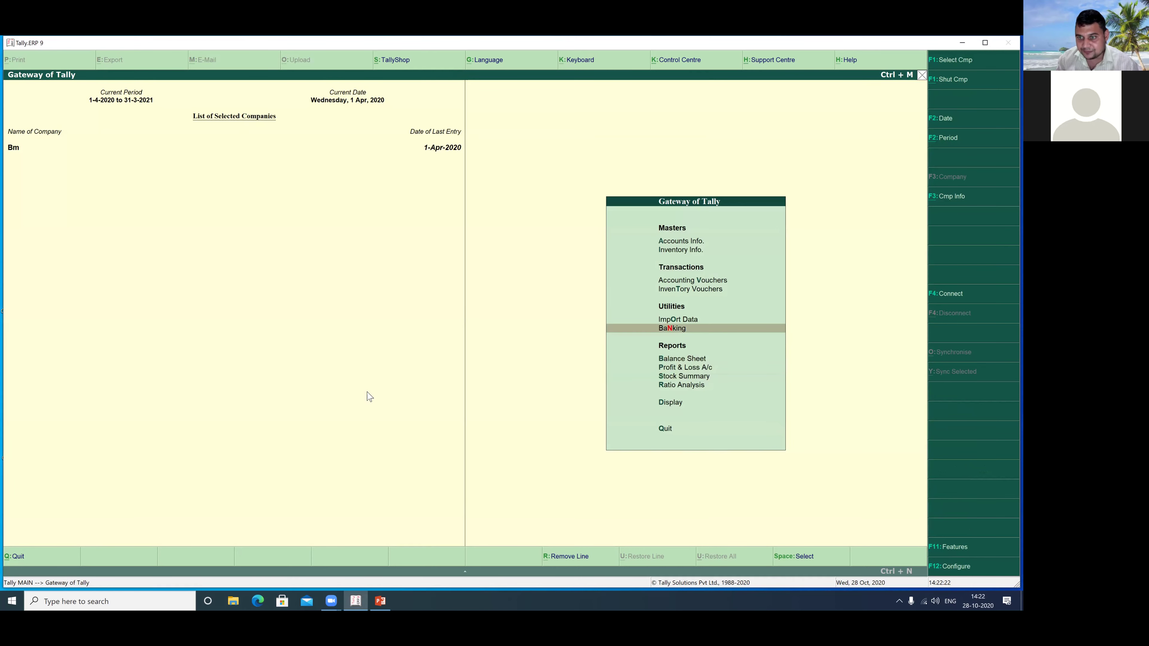
{"action": "key", "text": "Up"}
{"action": "key", "text": "Up"}
{"action": "key", "text": "Up"}
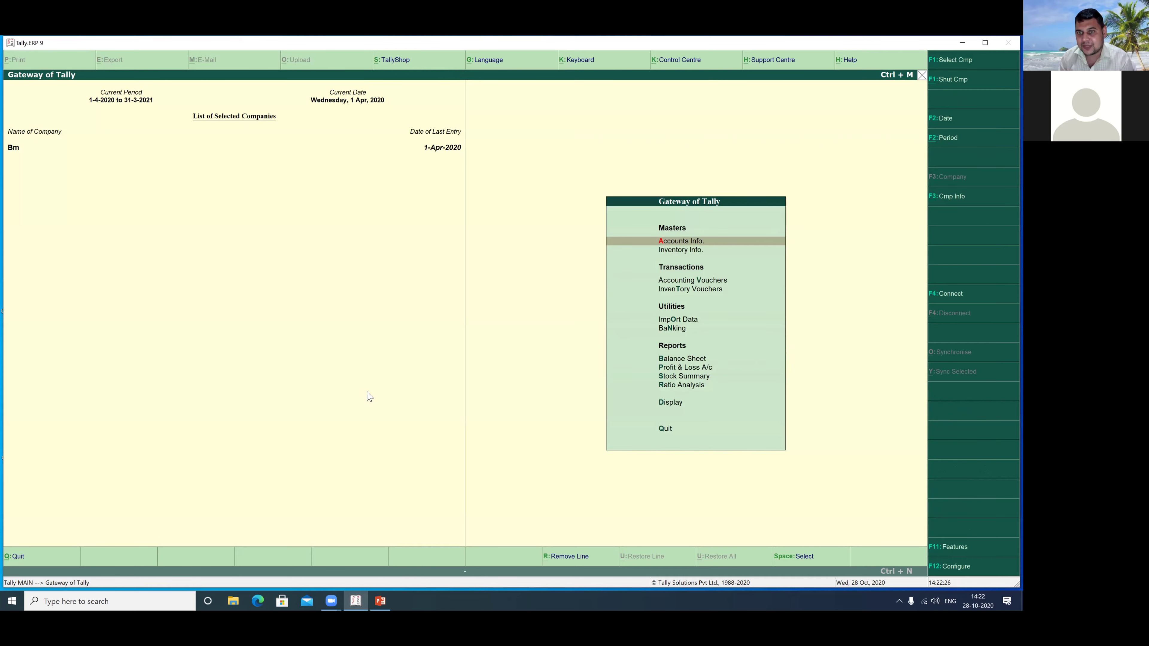
{"action": "key", "text": "Down"}
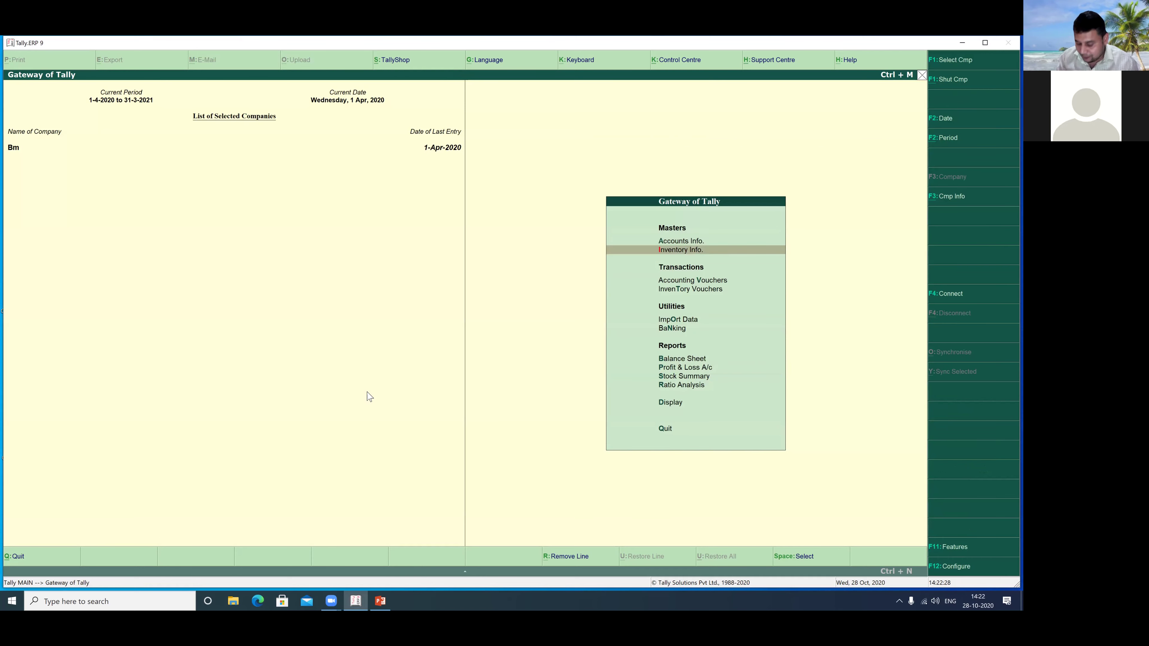
{"action": "key", "text": "Return"}
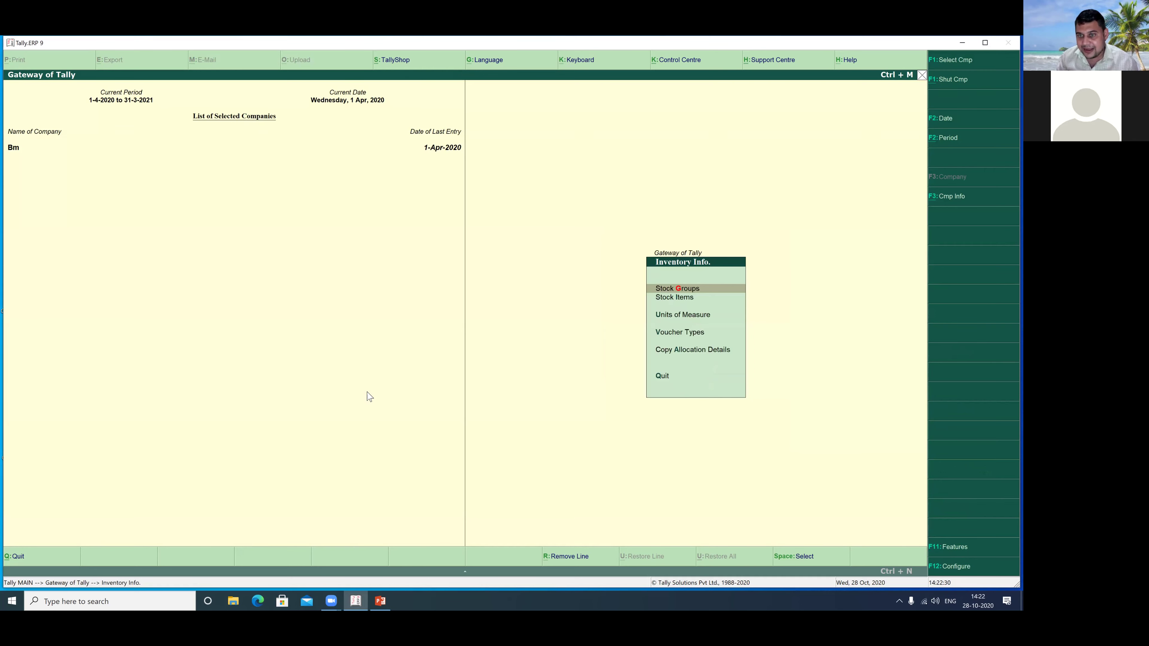
{"action": "key", "text": "Escape"}
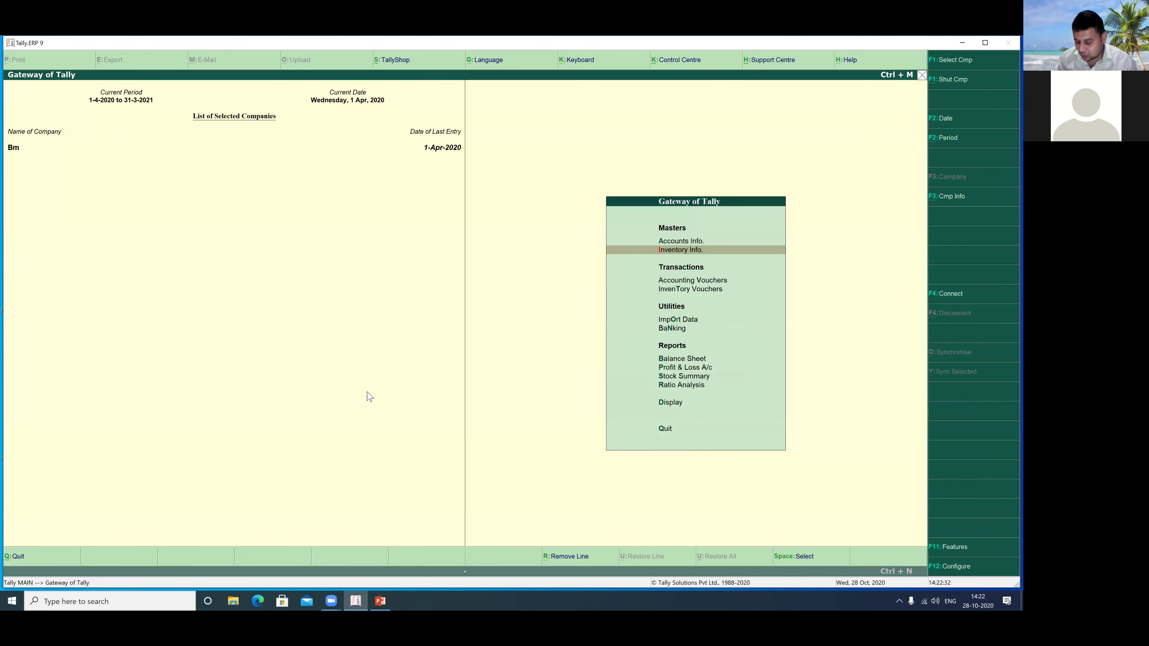
{"action": "key", "text": "Return"}
{"action": "key", "text": "Down"}
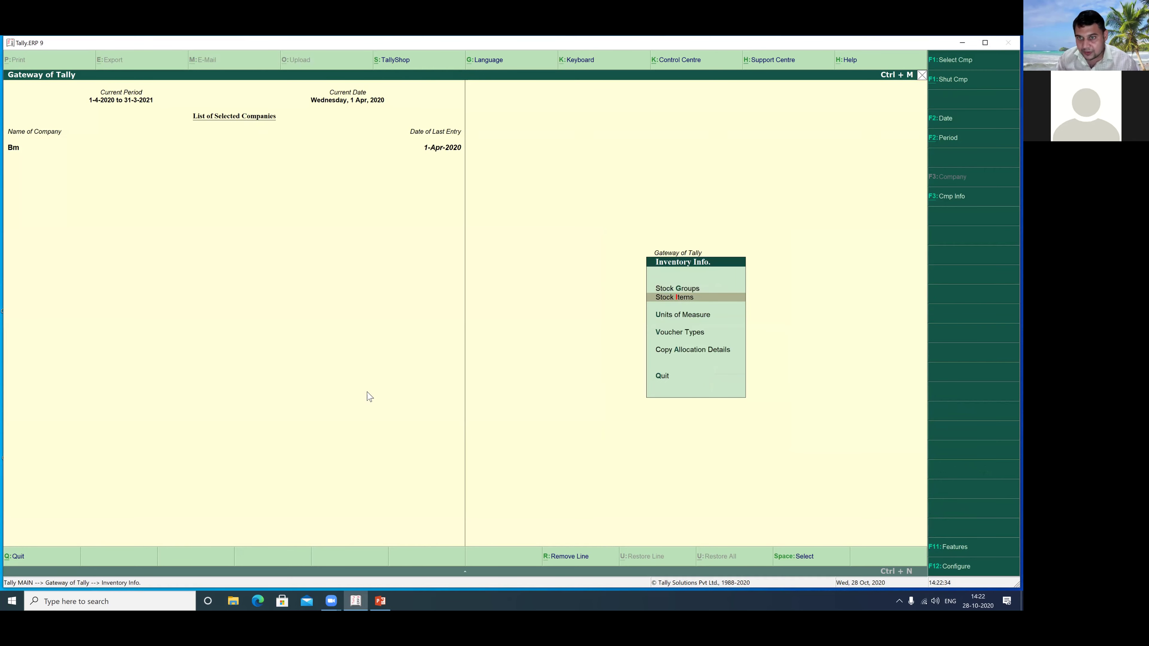
{"action": "key", "text": "Return"}
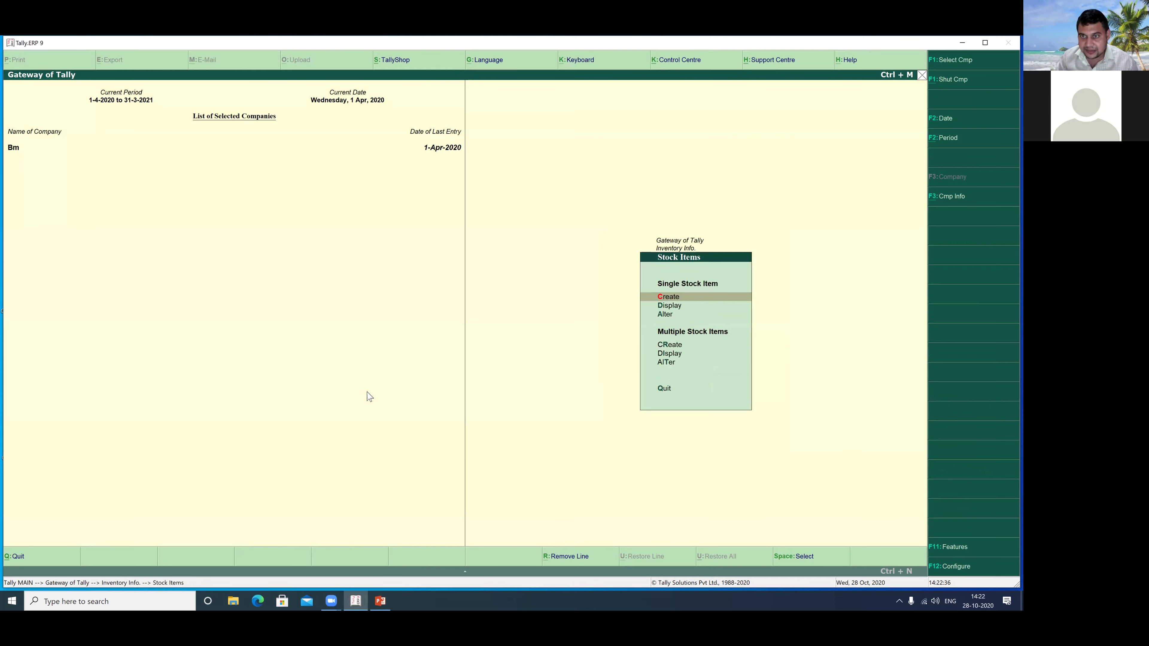
{"action": "key", "text": "Return"}
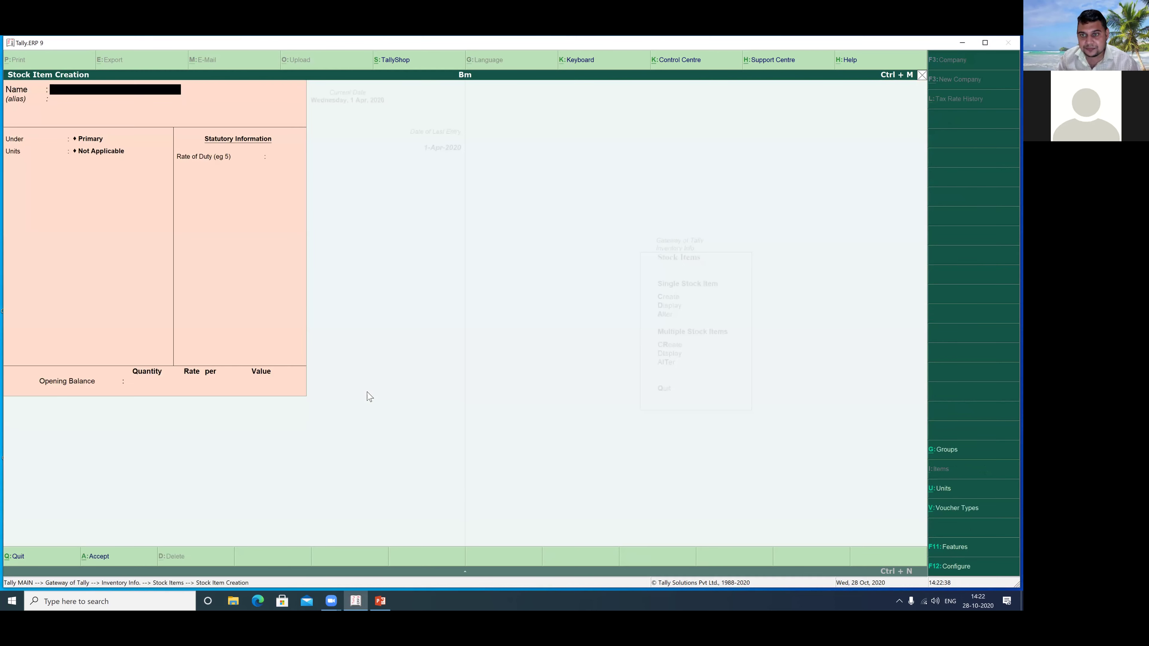
Name the new stock item Computer, place it under Elecronic Items, and set its units to pcs
{"action": "type", "text": "Computer"}
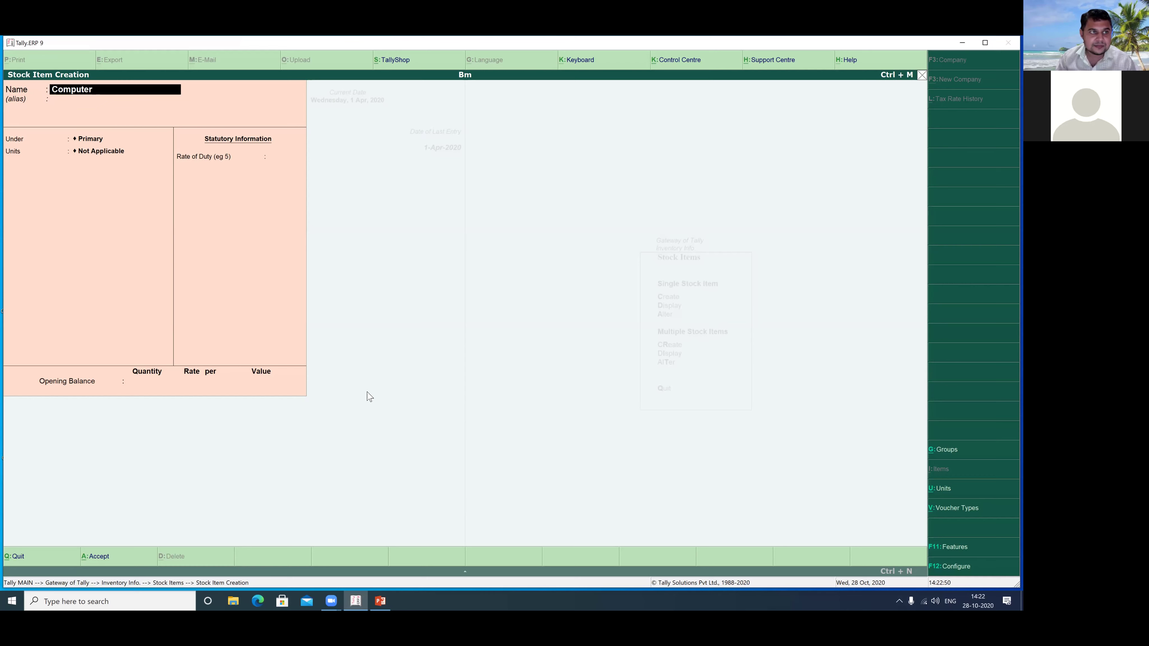
{"action": "key", "text": "Return"}
{"action": "key", "text": "Return"}
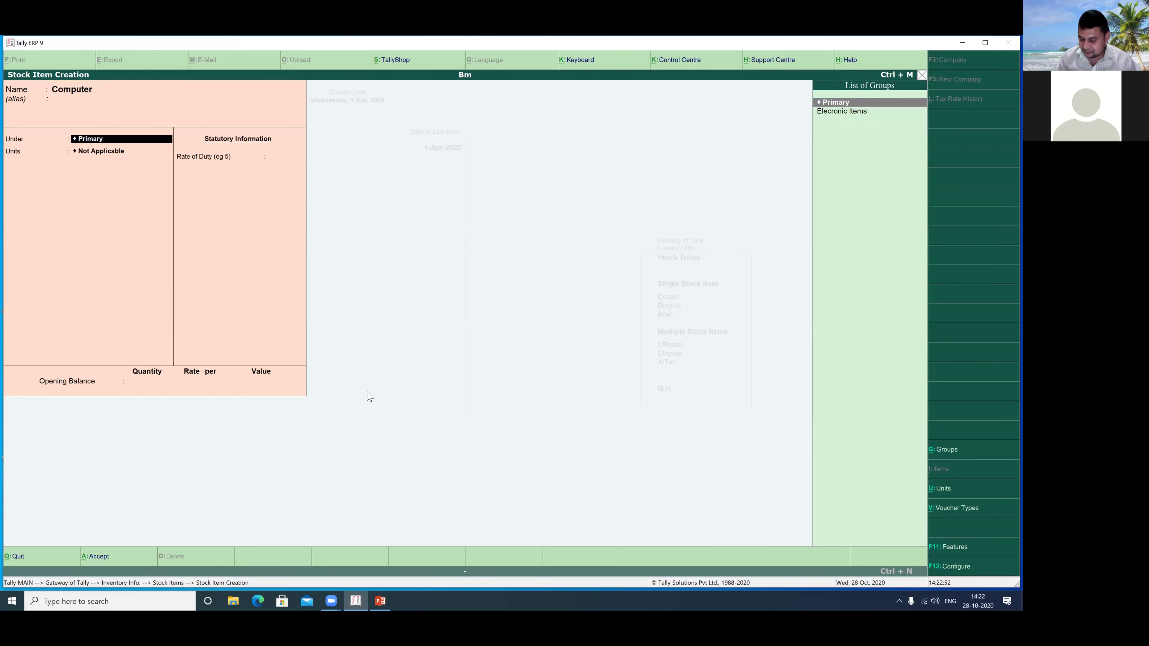
{"action": "key", "text": "Down"}
{"action": "key", "text": "Return"}
{"action": "key", "text": "Down"}
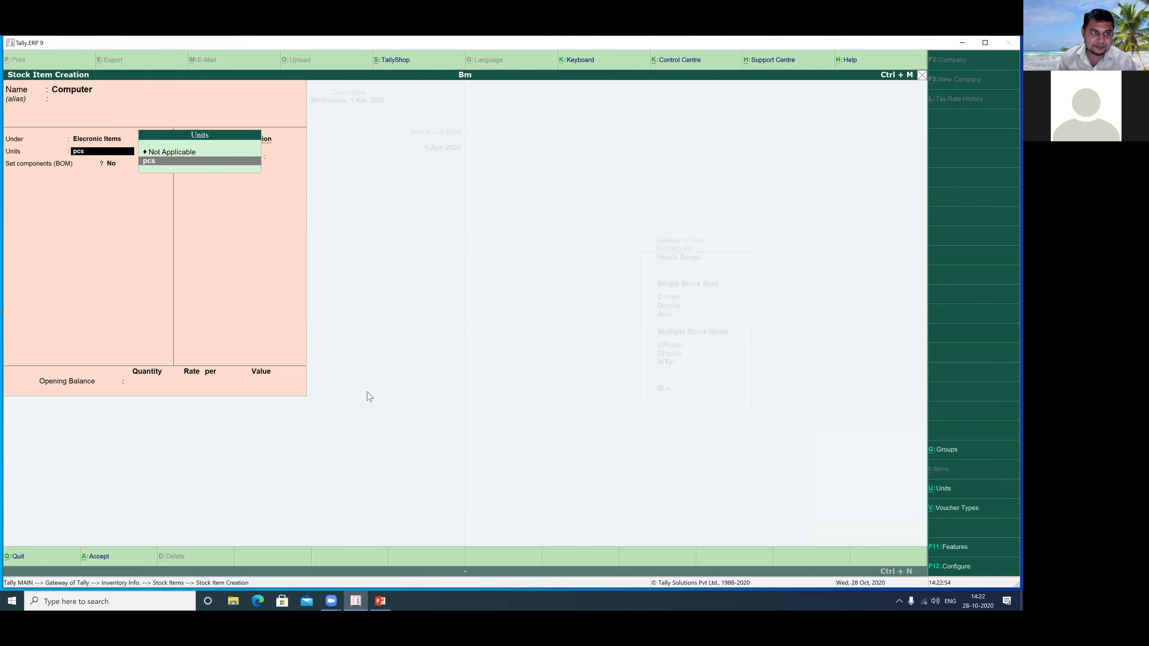
{"action": "key", "text": "Return"}
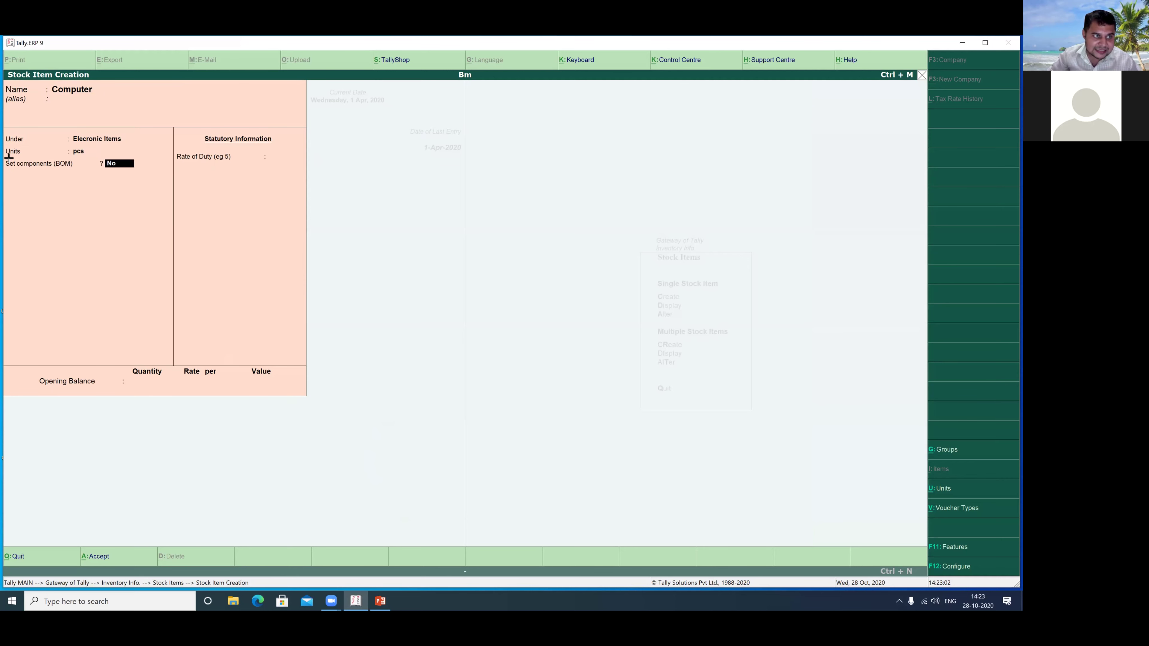
{"action": "left_click_drag", "start_coordinate": [1, 157], "coordinate": [147, 177]}
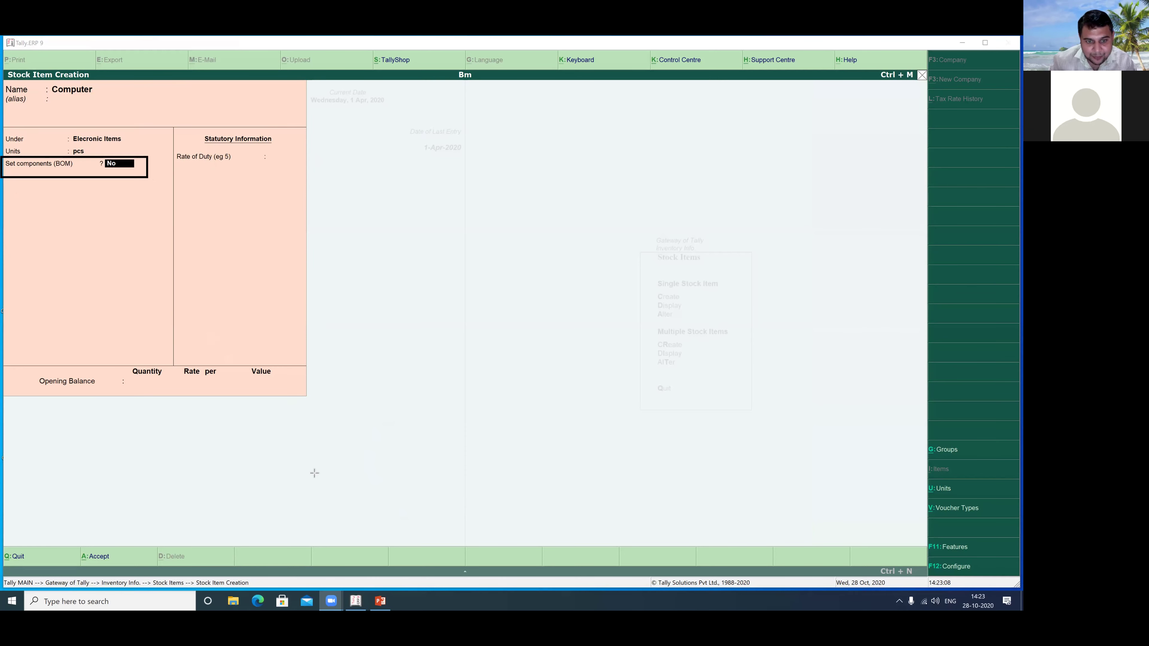
{"action": "mouse_move", "coordinate": [396, 216]}
{"action": "left_mouse_down"}
{"action": "mouse_move", "coordinate": [406, 274]}
{"action": "mouse_move", "coordinate": [419, 205]}
{"action": "mouse_move", "coordinate": [449, 267]}
{"action": "left_mouse_up"}
{"action": "left_click_drag", "start_coordinate": [452, 224], "coordinate": [495, 241]}
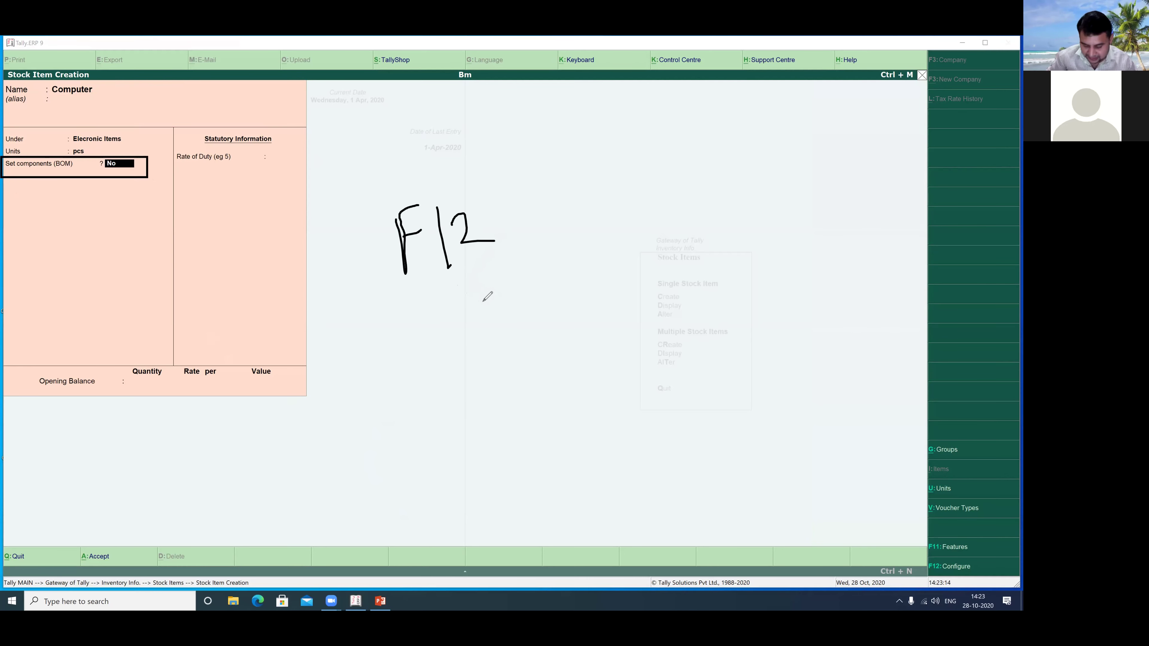
{"action": "mouse_move", "coordinate": [860, 470]}
{"action": "left_mouse_down"}
{"action": "mouse_move", "coordinate": [948, 564]}
{"action": "mouse_move", "coordinate": [901, 563]}
{"action": "left_mouse_up"}
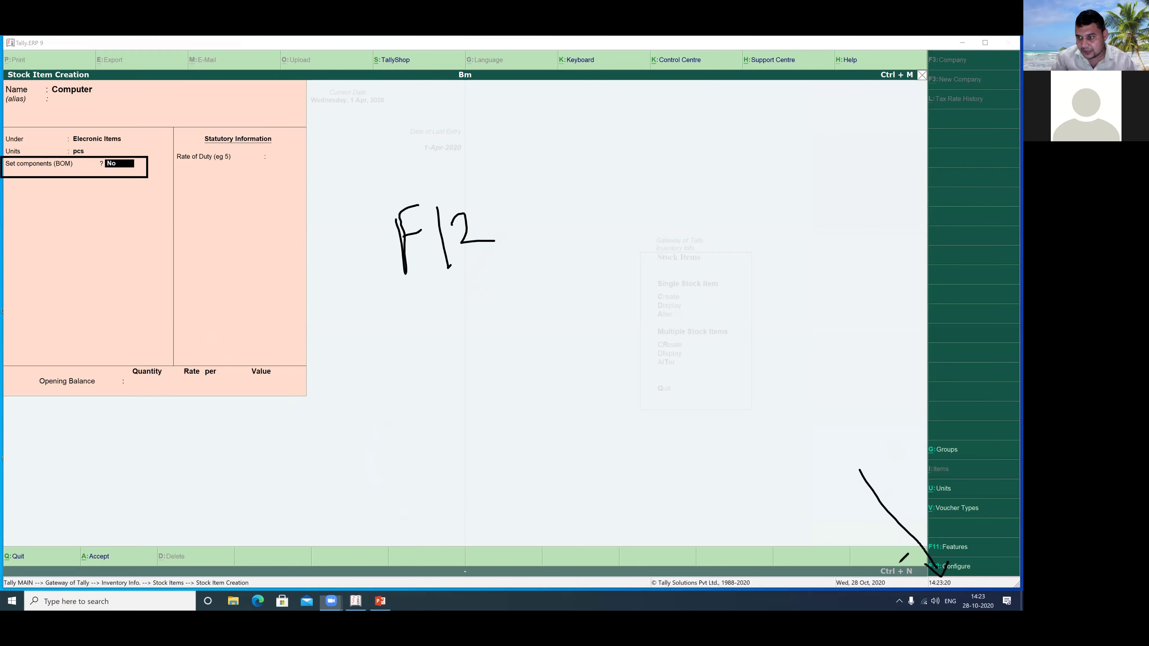
Check the Enable component list details (Bill of Materials) option in the stock item configuration, then accept the configuration
{"action": "key", "text": "F12"}
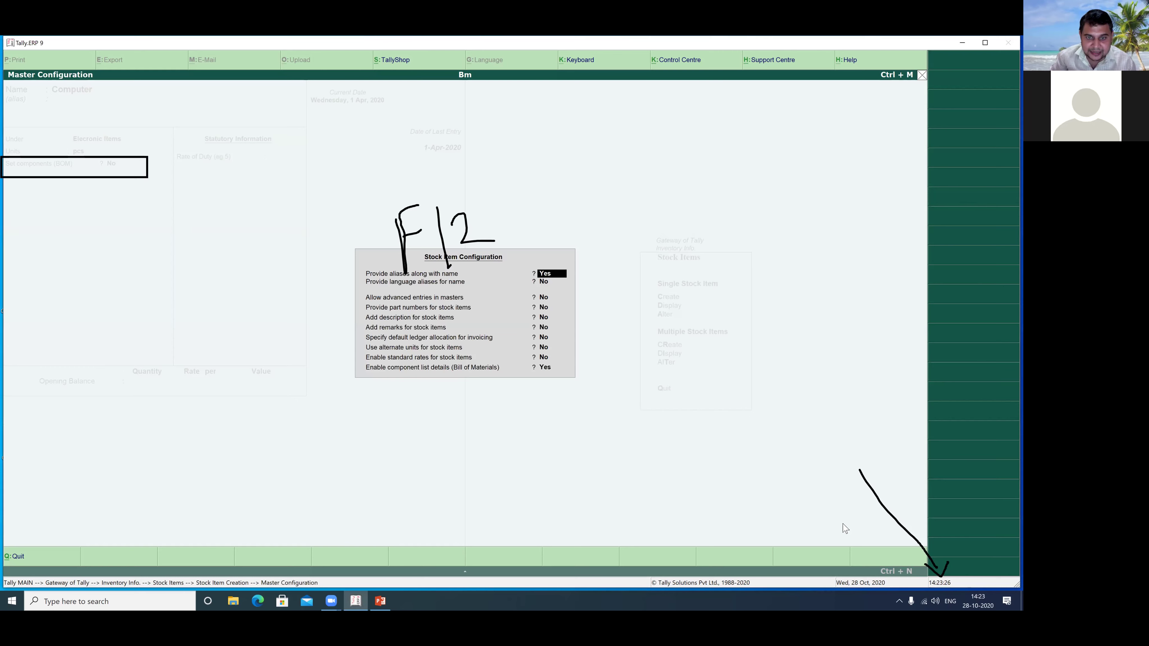
{"action": "mouse_move", "coordinate": [556, 392]}
{"action": "left_mouse_down"}
{"action": "mouse_move", "coordinate": [539, 348]}
{"action": "mouse_move", "coordinate": [571, 397]}
{"action": "mouse_move", "coordinate": [598, 388]}
{"action": "mouse_move", "coordinate": [588, 366]}
{"action": "left_mouse_up"}
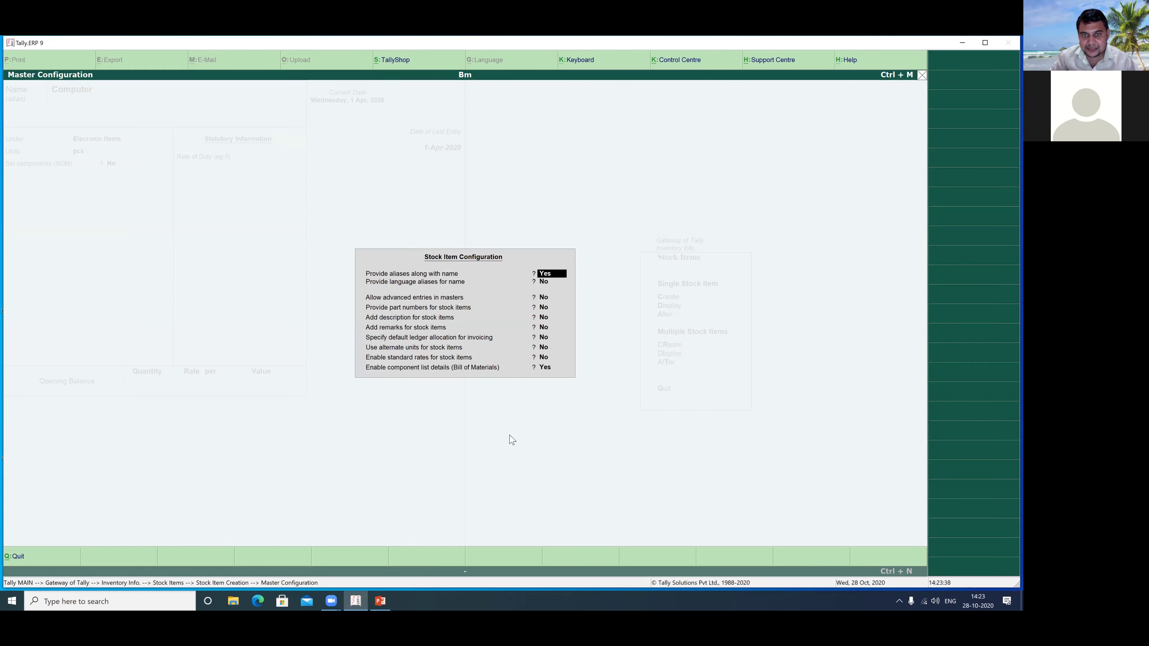
{"action": "key", "text": "ctrl+a"}
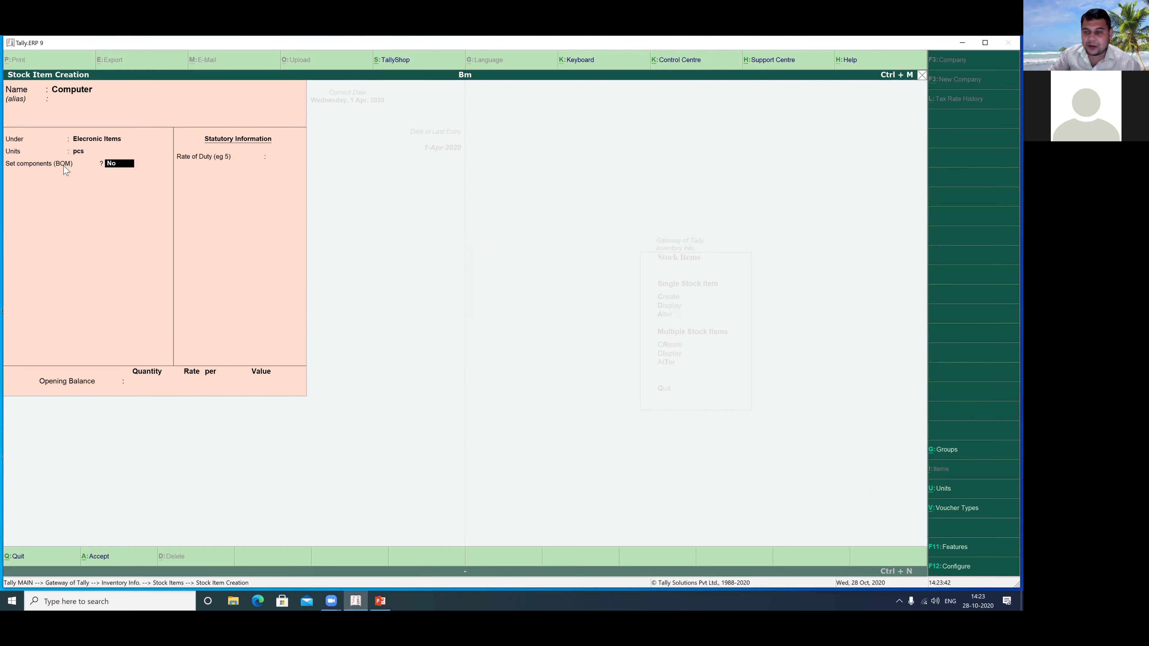
Enable Set components (BOM) for Computer and name its bill of materials Computer Manufacturing Unit
{"action": "type", "text": "y"}
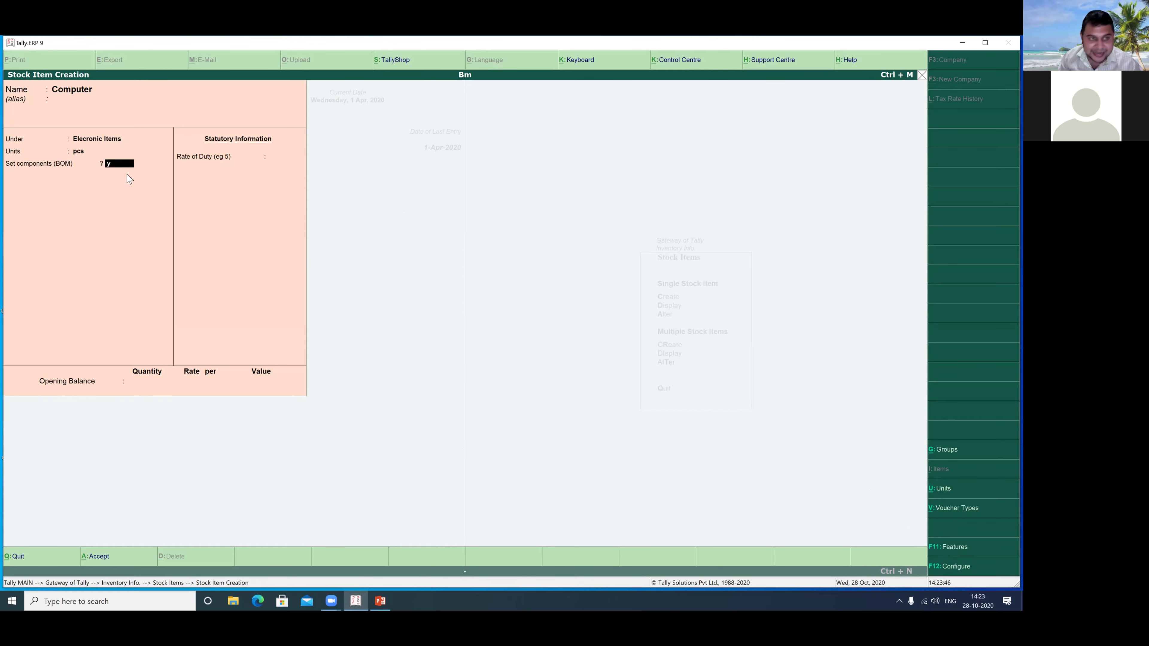
{"action": "key", "text": "Return"}
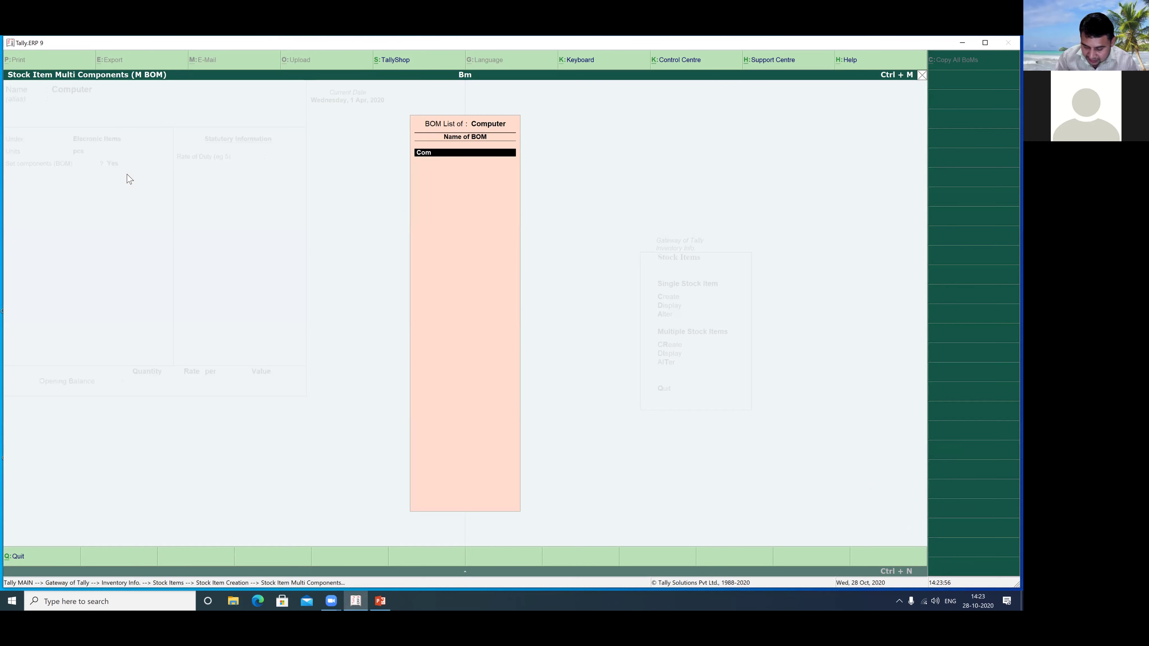
{"action": "type", "text": "puter"}
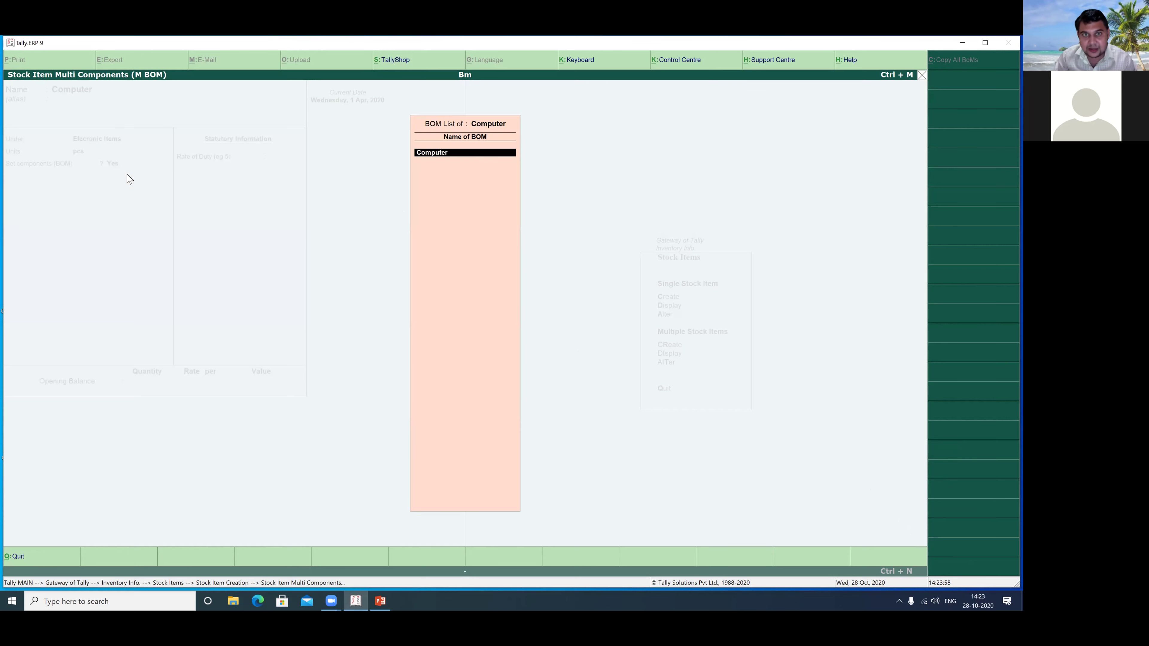
{"action": "type", "text": " manufuring Unit"}
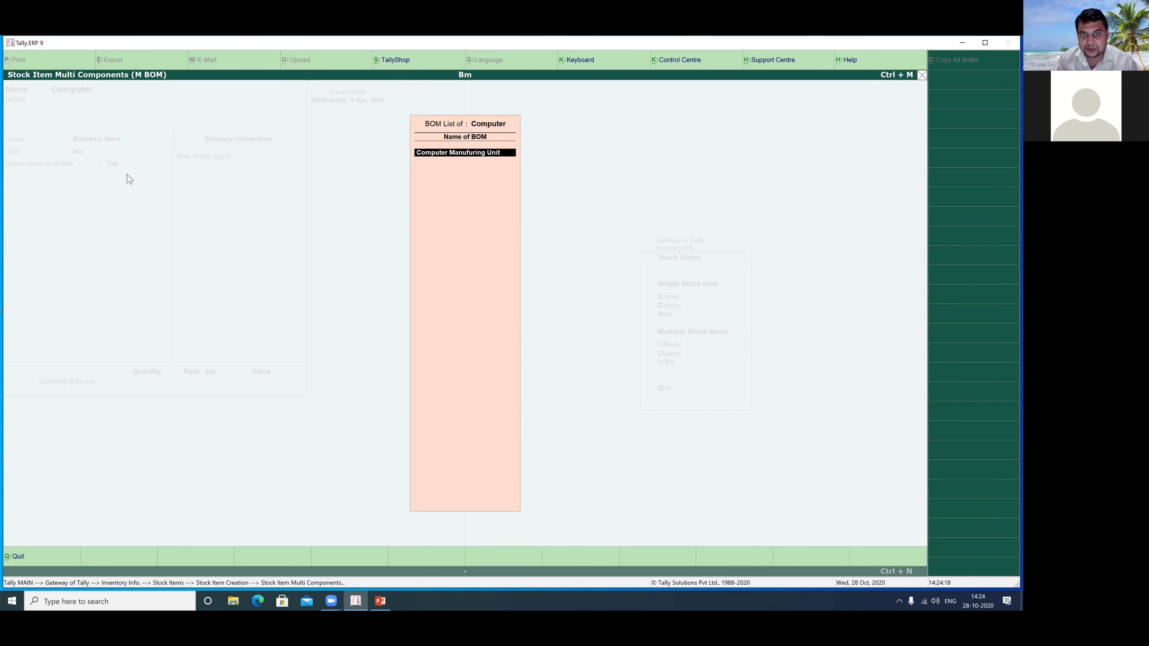
{"action": "key", "text": "Return"}
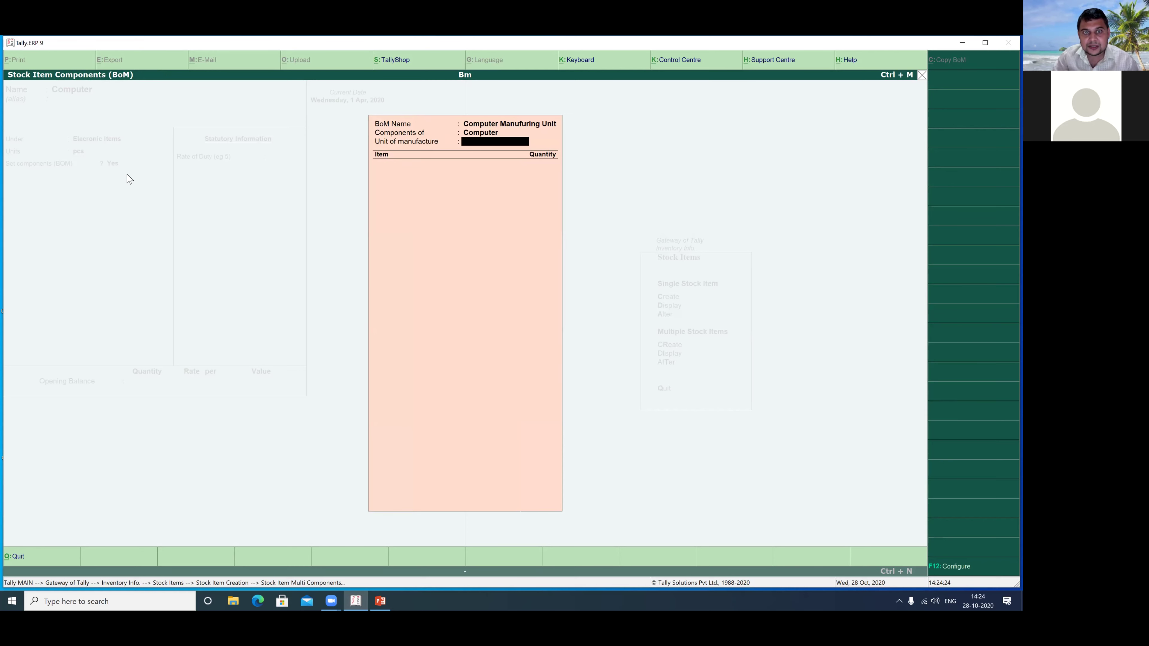
{"action": "key", "text": "Escape"}
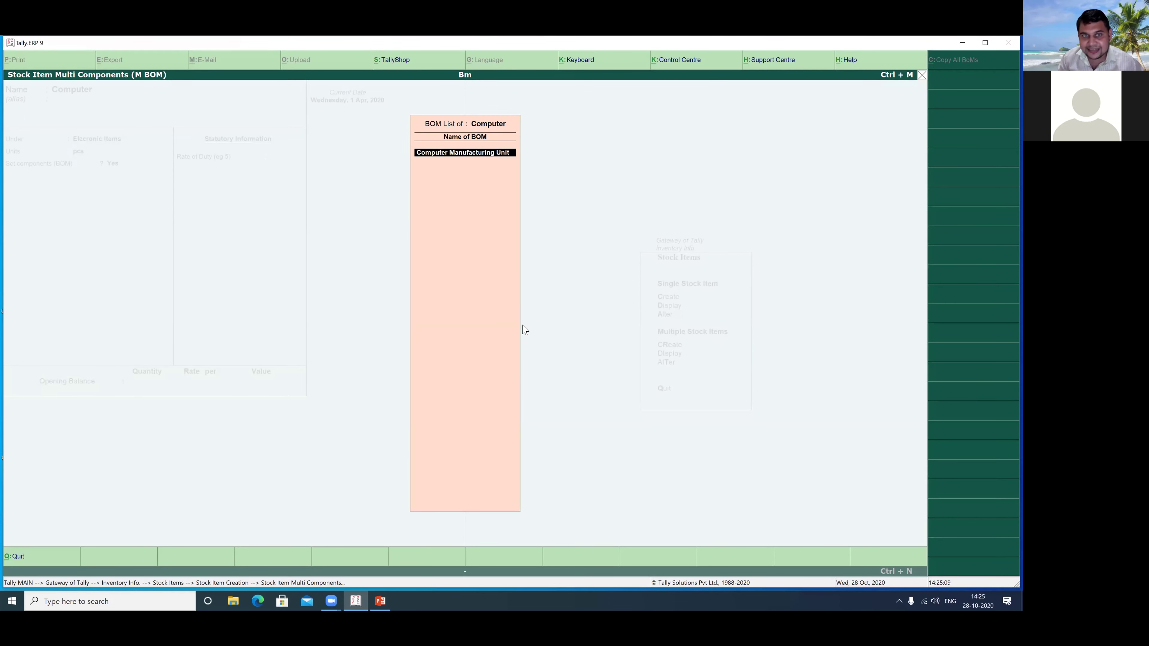
{"action": "key", "text": "Return"}
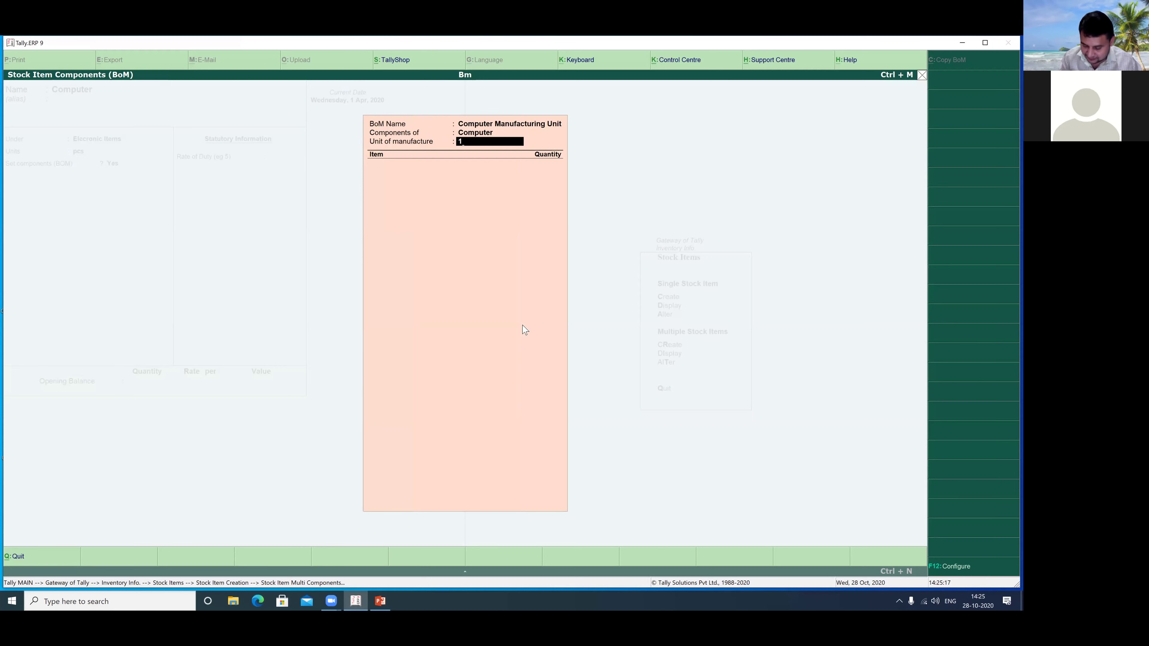
Set the unit of manufacture to 1 pcs and add Cpu as a component with a quantity of 1 pcs
{"action": "type", "text": "pcs"}
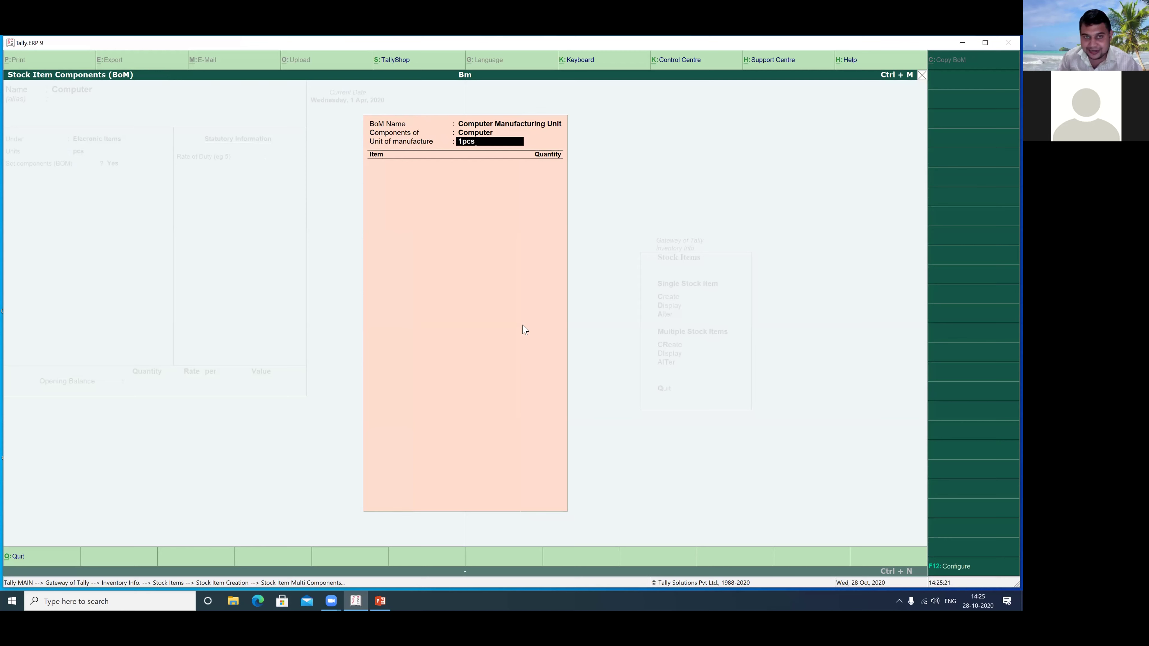
{"action": "key", "text": "Return"}
{"action": "key", "text": "Return"}
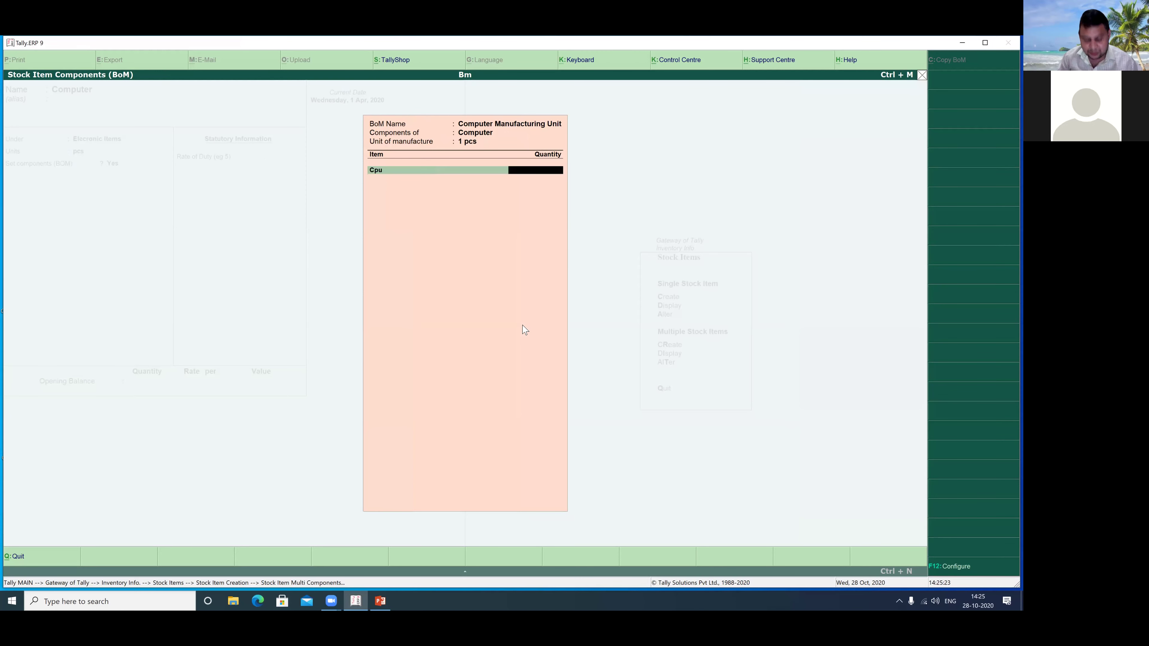
{"action": "key", "text": "Return"}
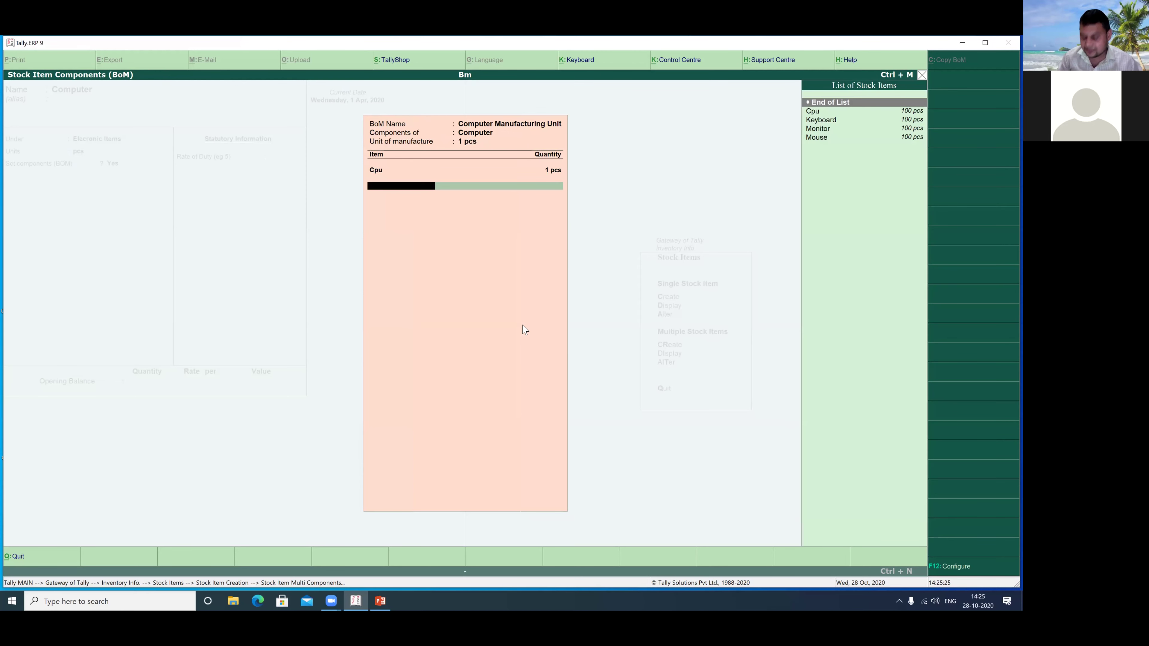
Add Keyboard to the bill of materials with a quantity of 1 pcs
{"action": "key", "text": "Down"}
{"action": "key", "text": "Down"}
{"action": "key", "text": "Return"}
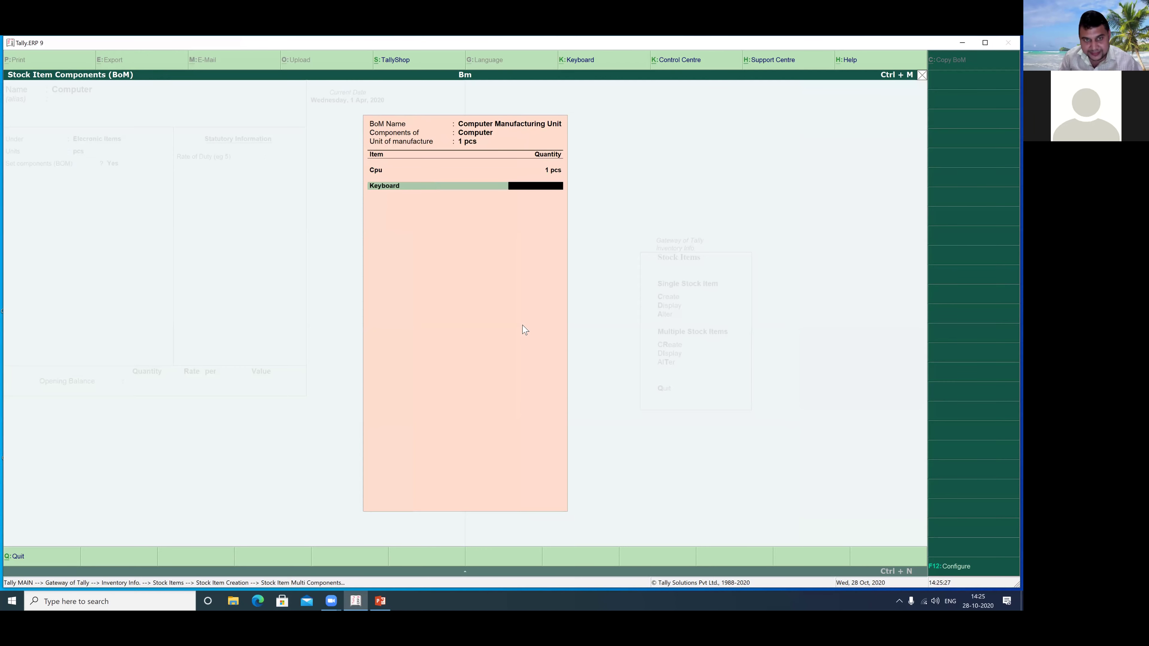
{"action": "key", "text": "Return"}
Add Monitor to the Computer Manufacturing Unit bill of materials with a quantity of 1 pcs
{"action": "key", "text": "Down"}
{"action": "key", "text": "Down"}
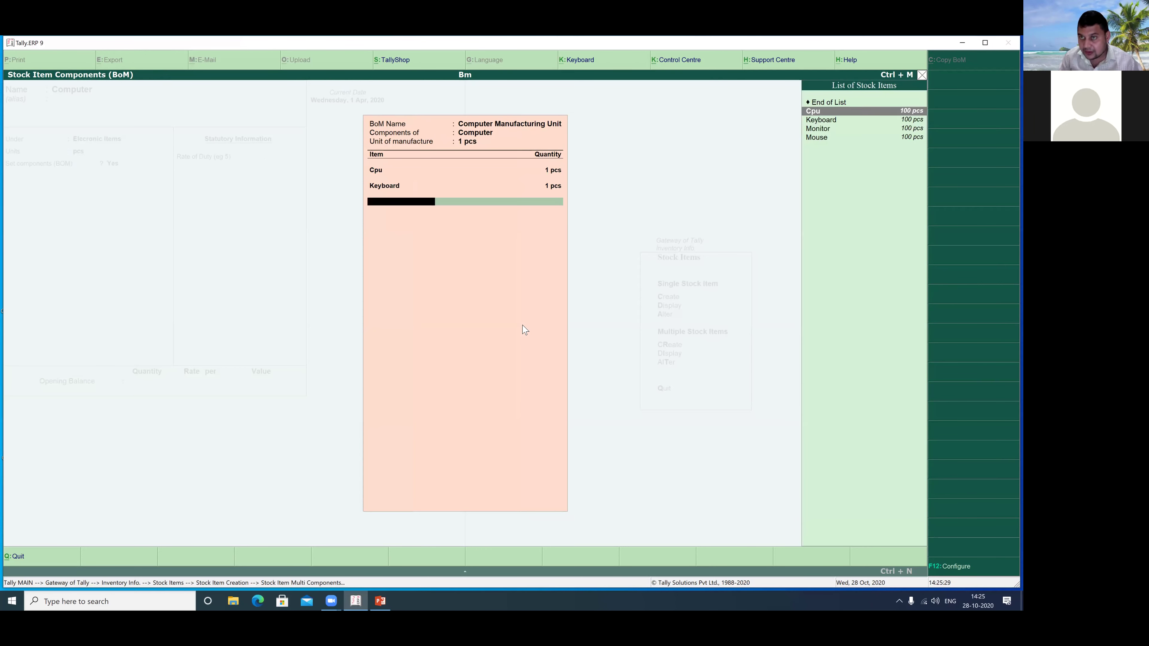
{"action": "key", "text": "Down"}
{"action": "key", "text": "Return"}
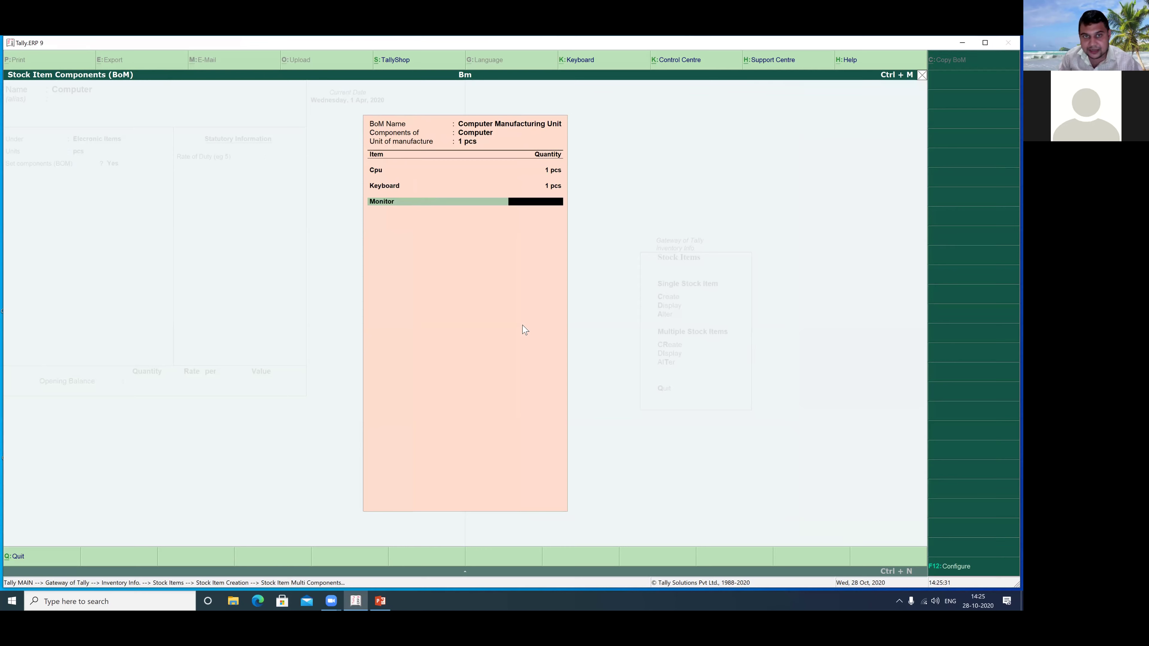
{"action": "key", "text": "Return"}
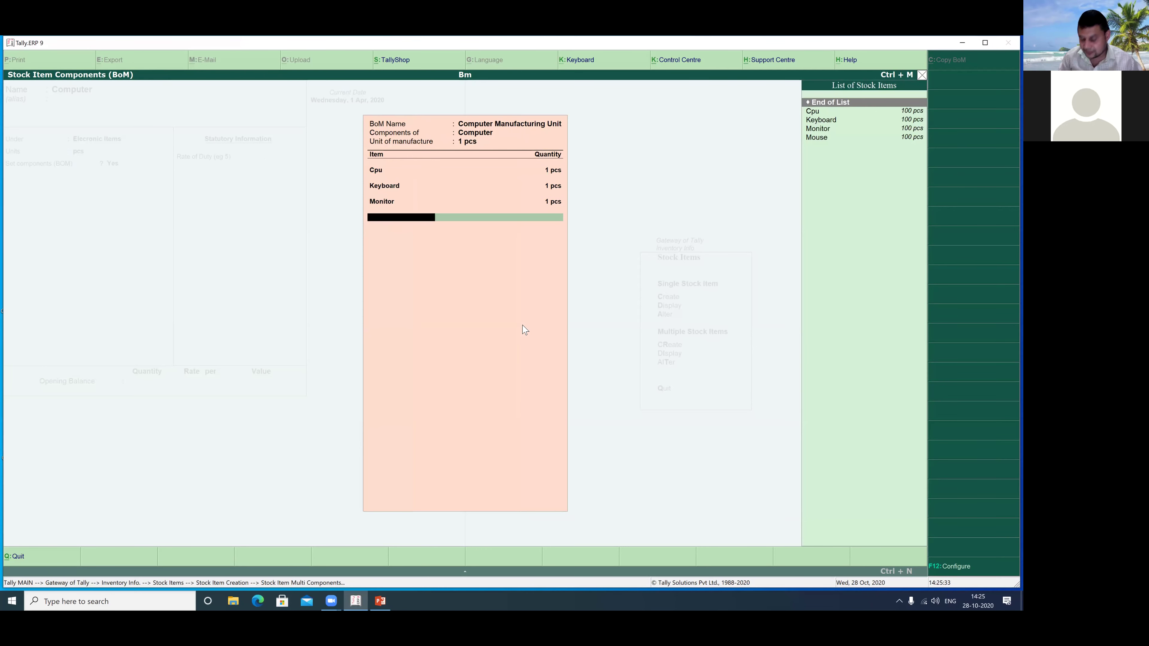
Add Mouse to the bill of materials with a quantity of 1 pcs
{"action": "key", "text": "Down"}
{"action": "key", "text": "Down"}
{"action": "key", "text": "Down"}
{"action": "key", "text": "Down"}
{"action": "key", "text": "Return"}
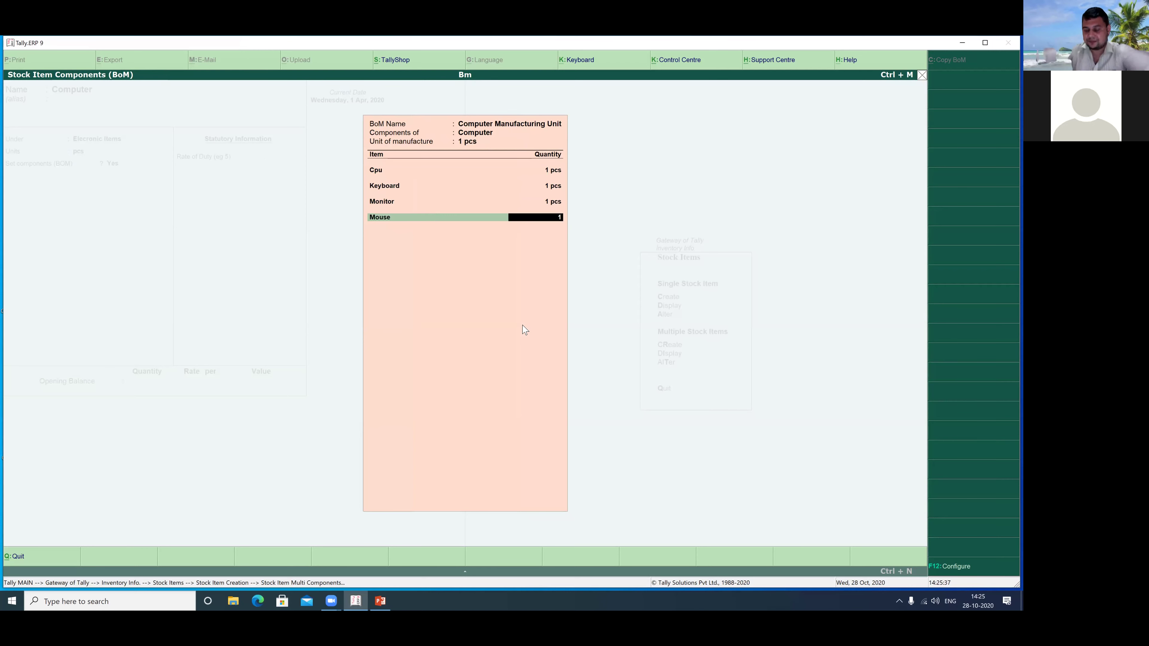
{"action": "type", "text": "1"}
{"action": "key", "text": "Return"}
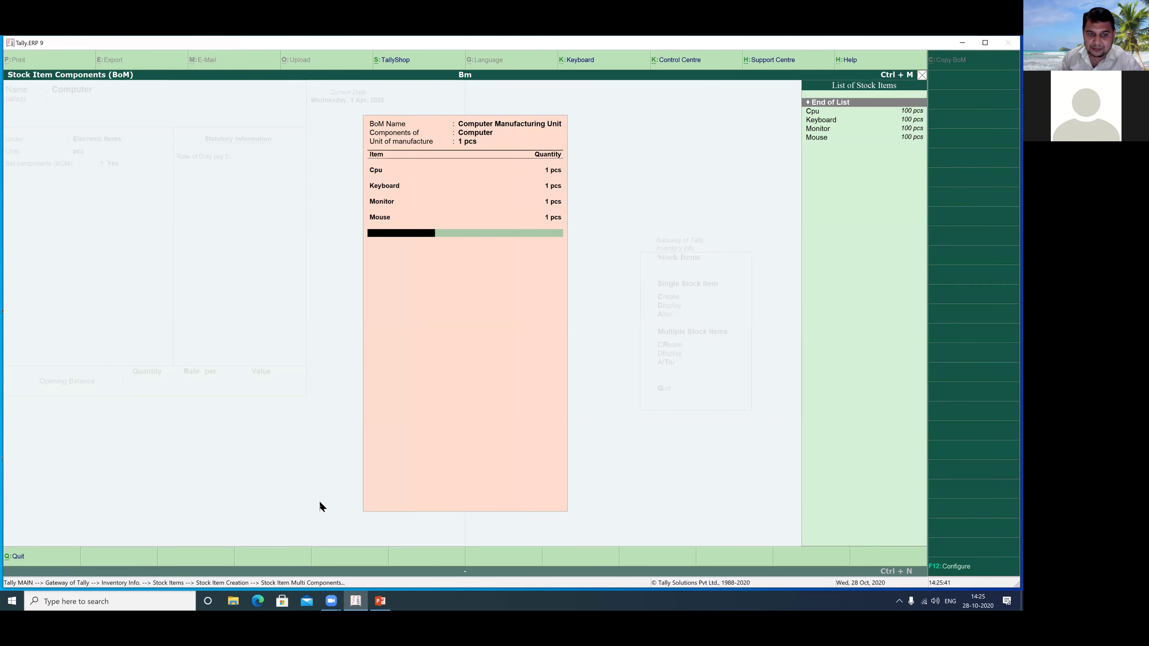
{"action": "mouse_move", "coordinate": [565, 160]}
{"action": "left_mouse_down"}
{"action": "mouse_move", "coordinate": [543, 161]}
{"action": "mouse_move", "coordinate": [571, 217]}
{"action": "mouse_move", "coordinate": [570, 155]}
{"action": "mouse_move", "coordinate": [557, 160]}
{"action": "left_mouse_up"}
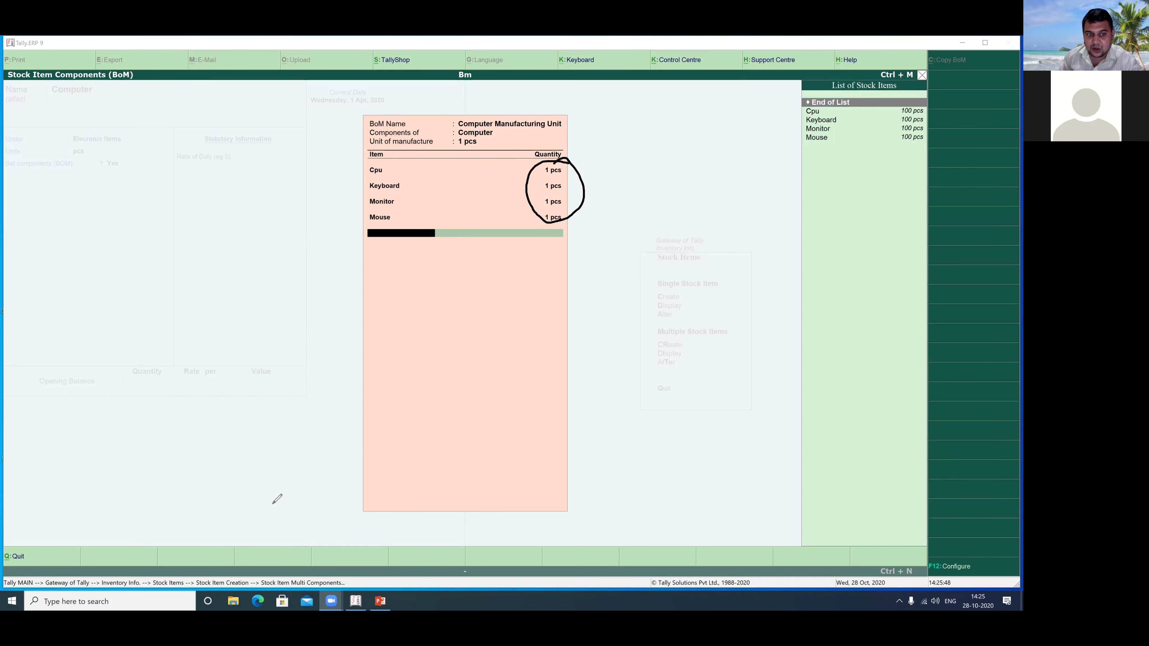
{"action": "left_click", "coordinate": [283, 425]}
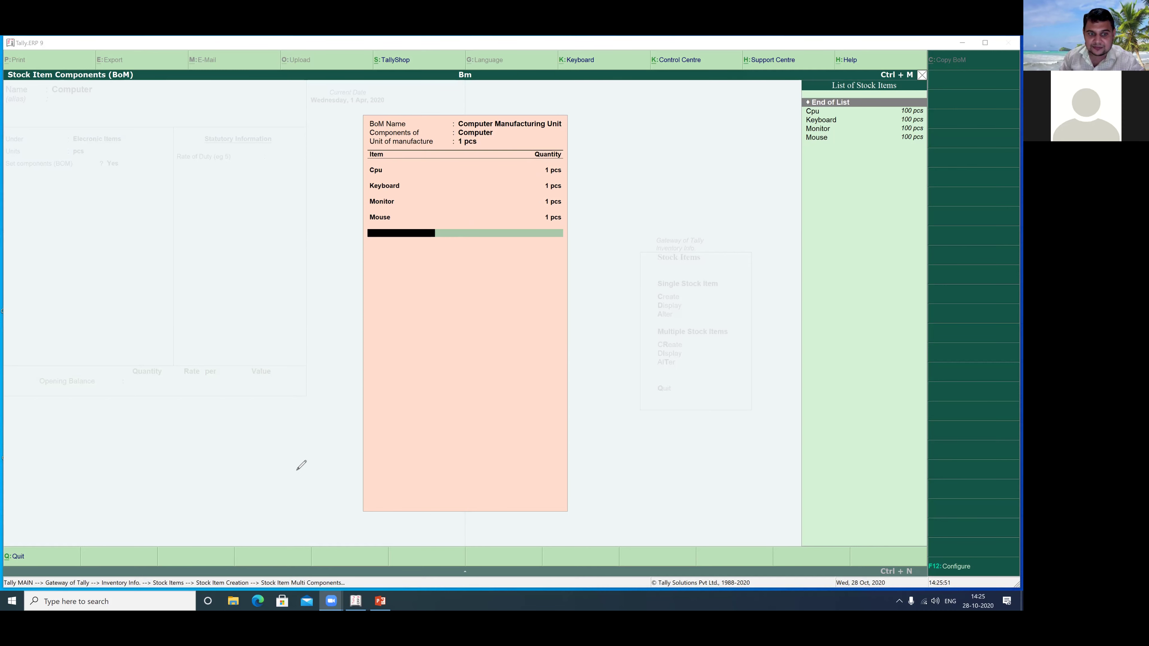
Finish the bill of materials list, save the stock item Computer without an opening balance, and leave stock item creation
{"action": "key", "text": "Return"}
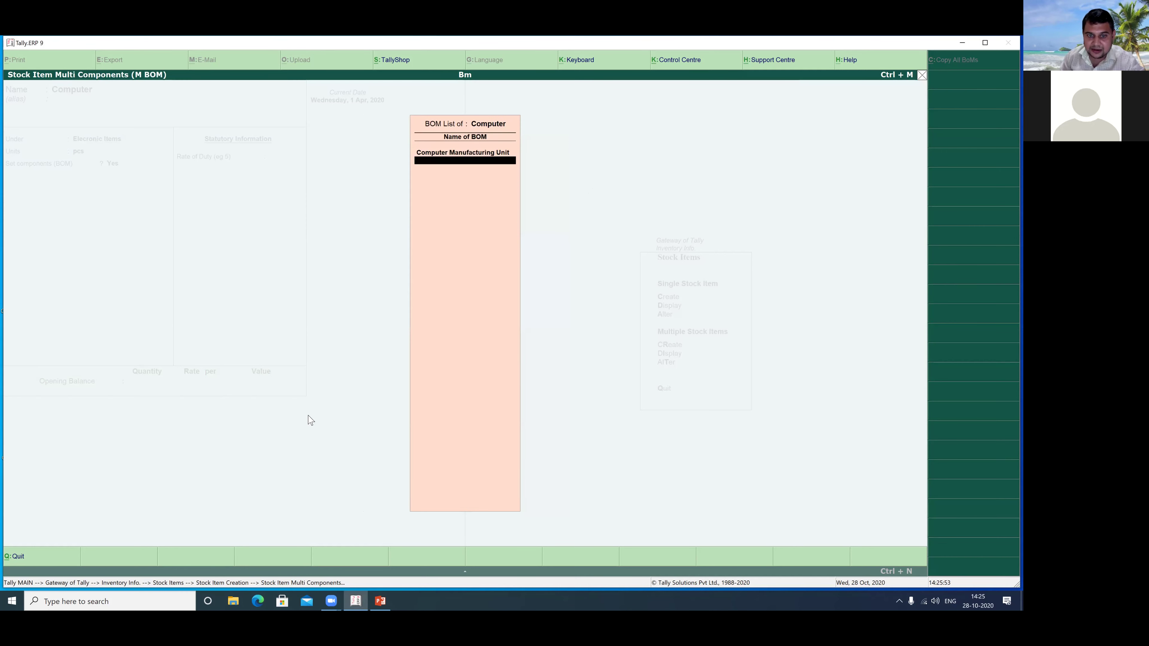
{"action": "key", "text": "Return"}
{"action": "key", "text": "Return"}
{"action": "key", "text": "Return"}
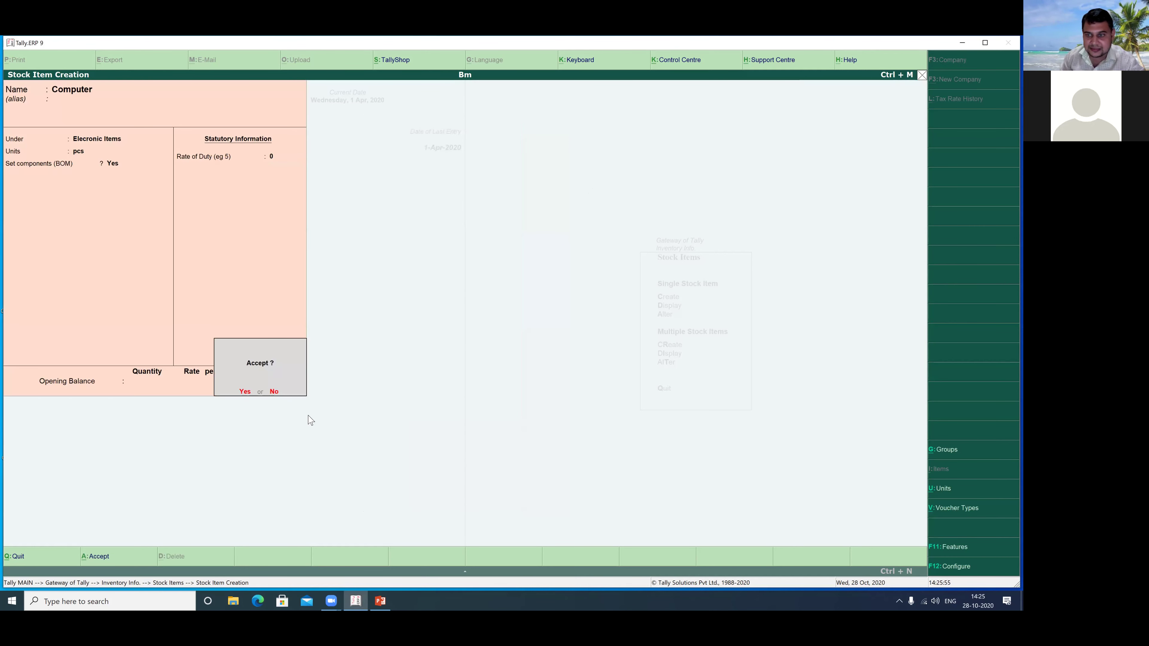
{"action": "key", "text": "Return"}
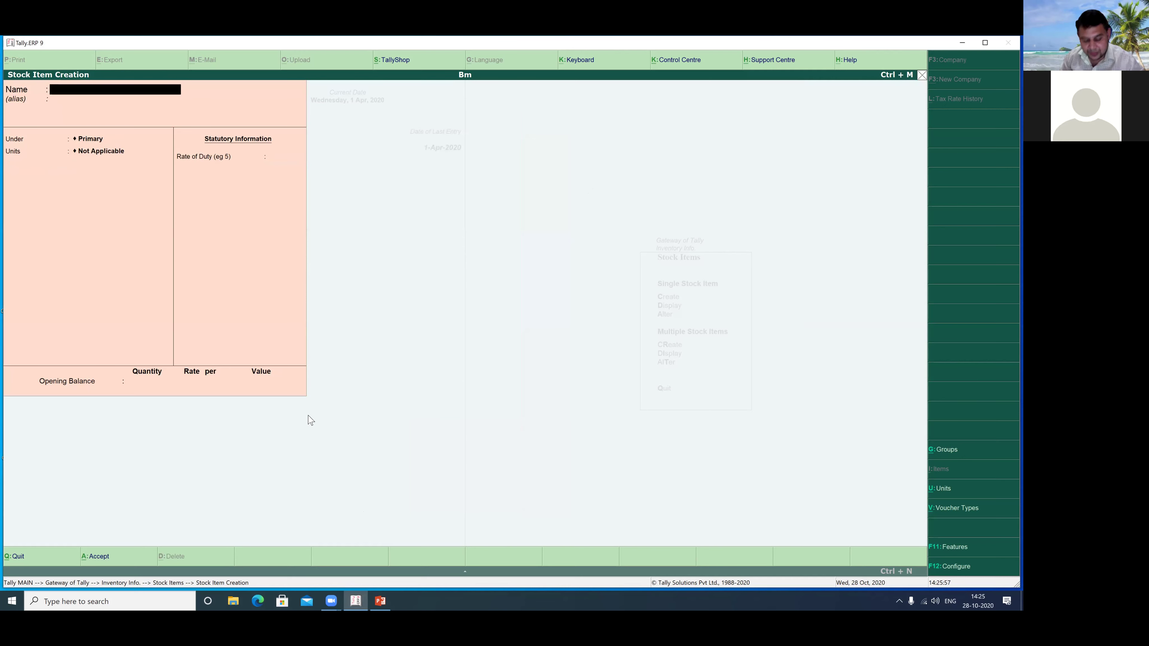
{"action": "key", "text": "Escape"}
{"action": "key", "text": "Return"}
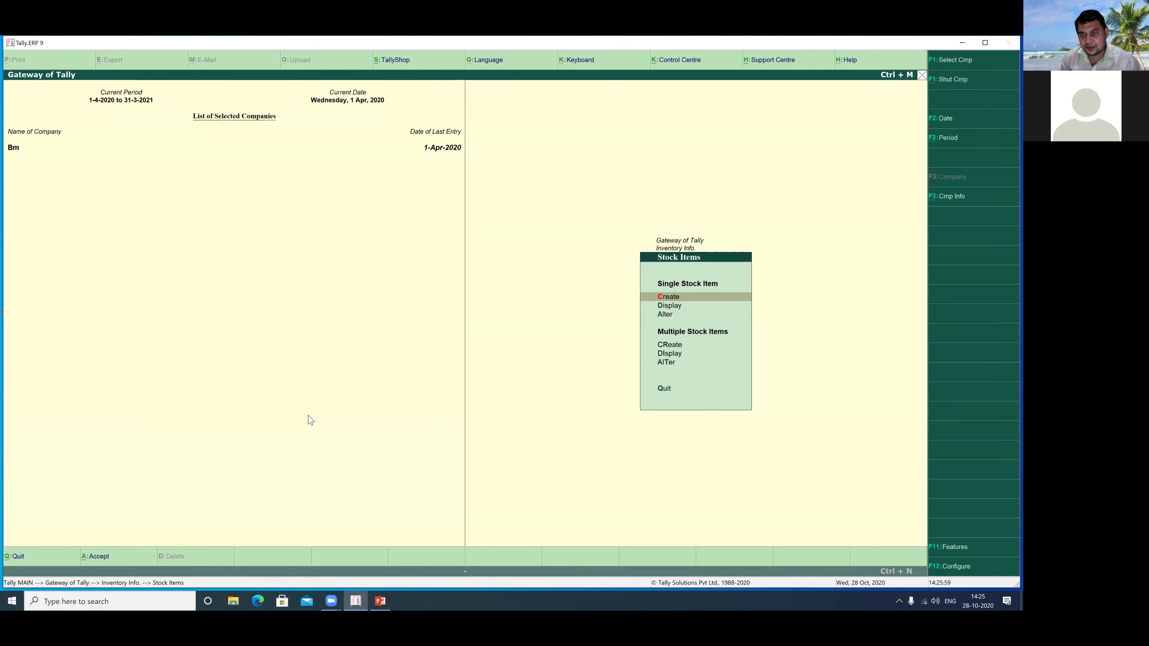
Start creating a voucher type under Inventory Info. and name it Manufacturing Voucher, leaving the alias blank
{"action": "key", "text": "Escape"}
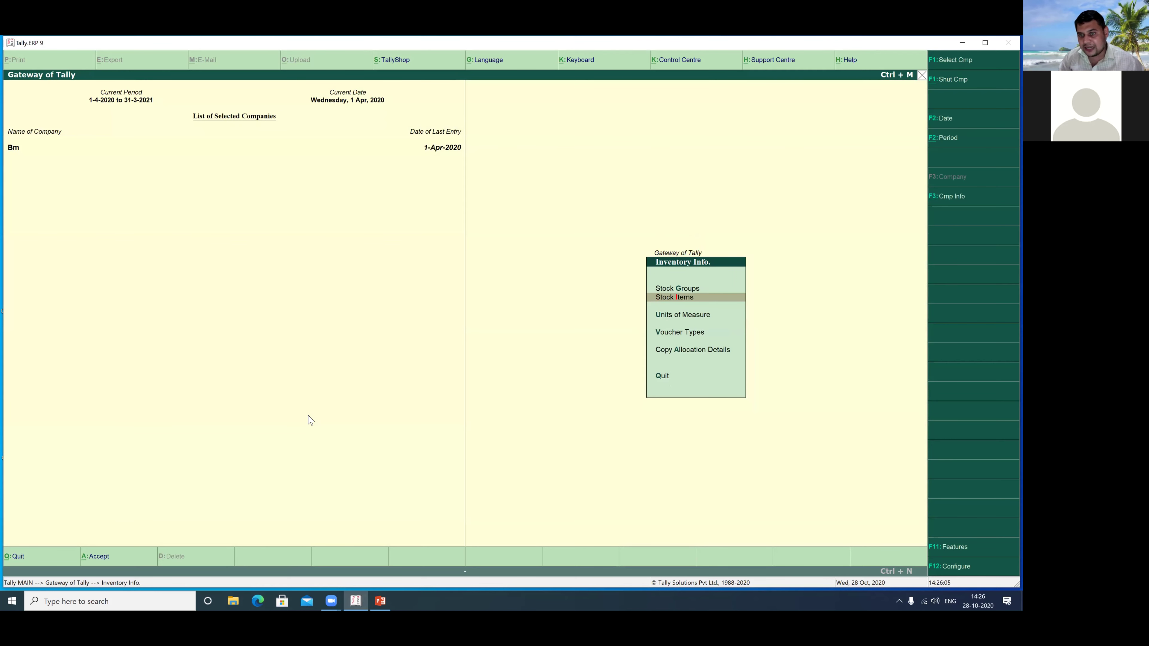
{"action": "key", "text": "Down"}
{"action": "key", "text": "Down"}
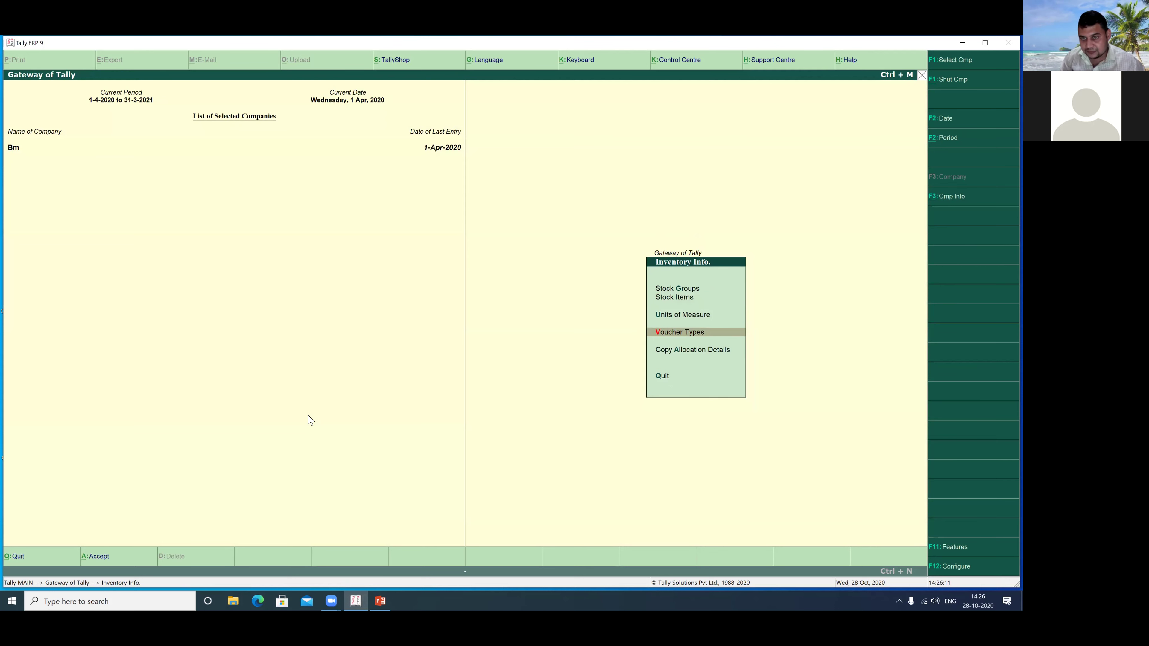
{"action": "key", "text": "Return"}
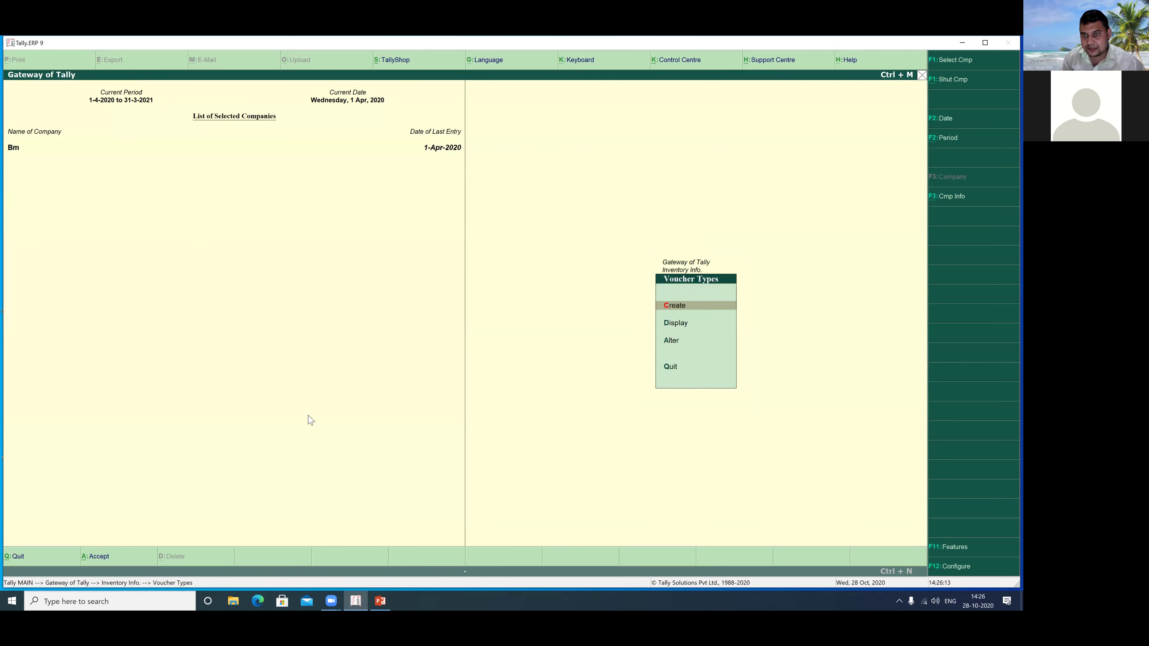
{"action": "key", "text": "Return"}
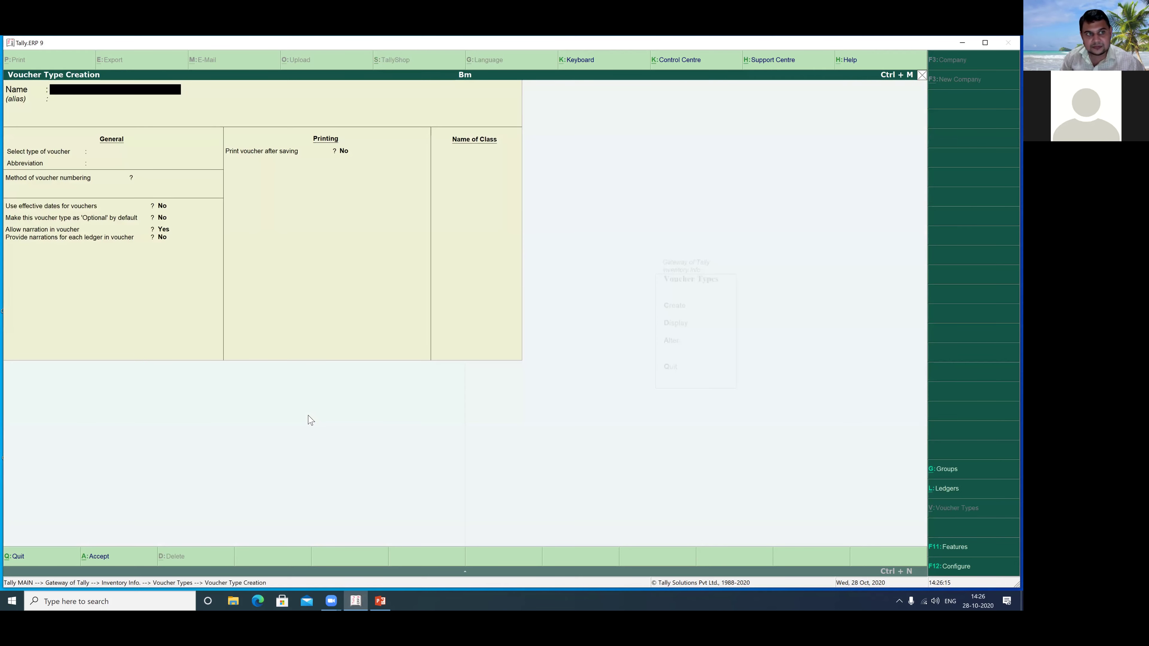
{"action": "type", "text": "M"}
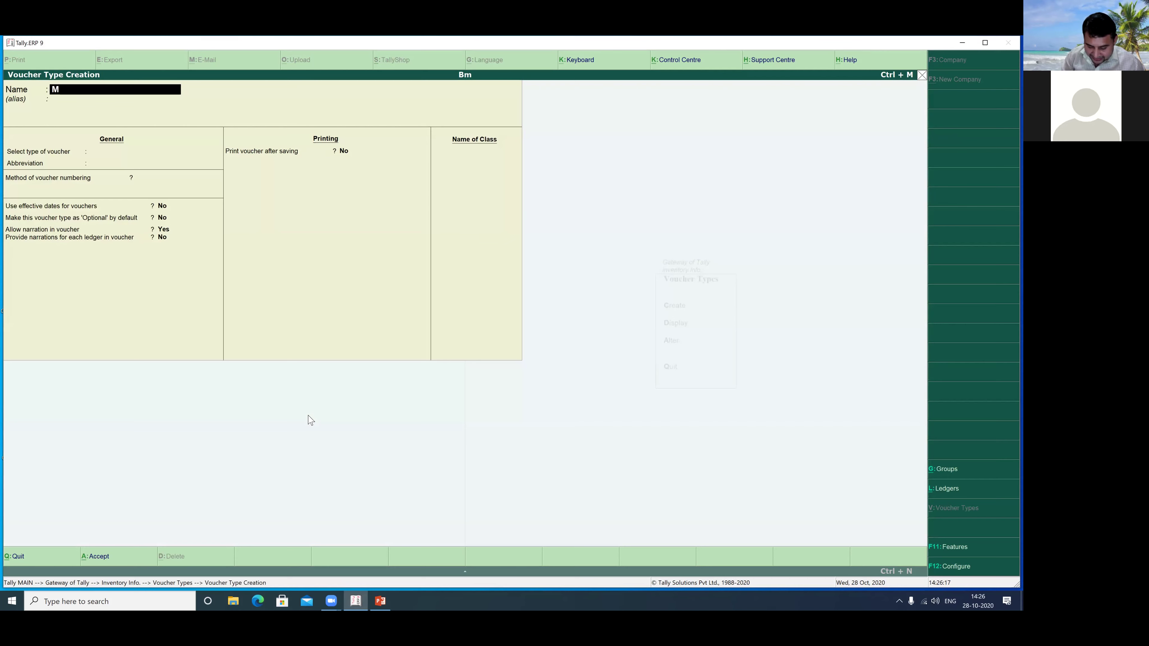
{"action": "type", "text": "anufac"}
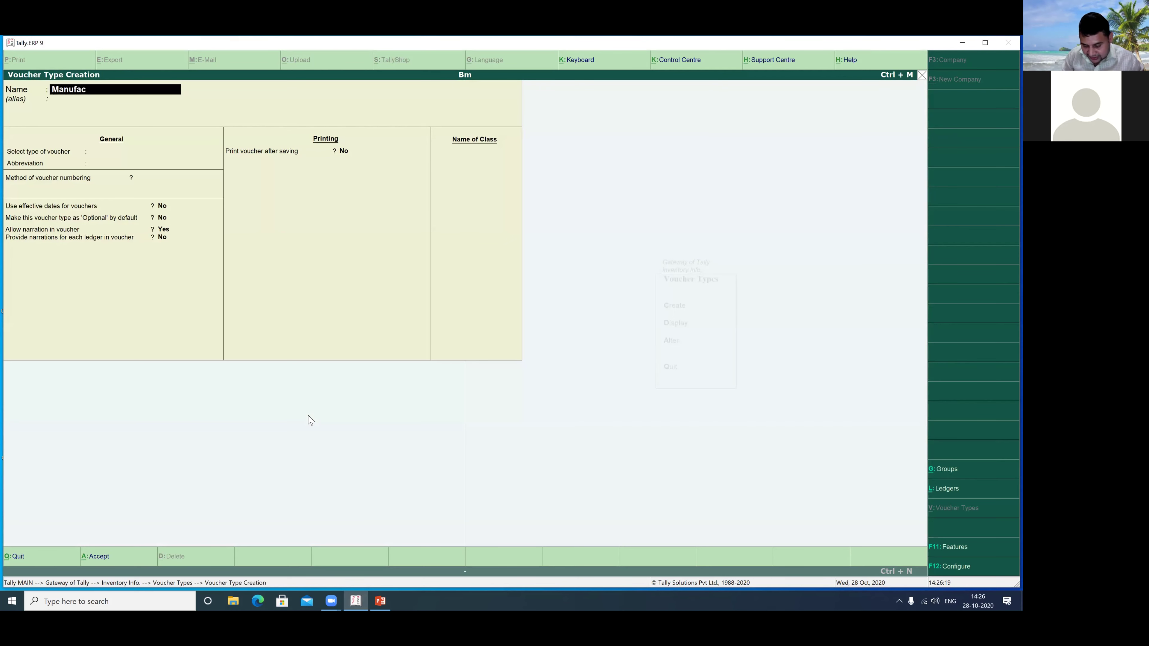
{"action": "type", "text": "turing Voucher"}
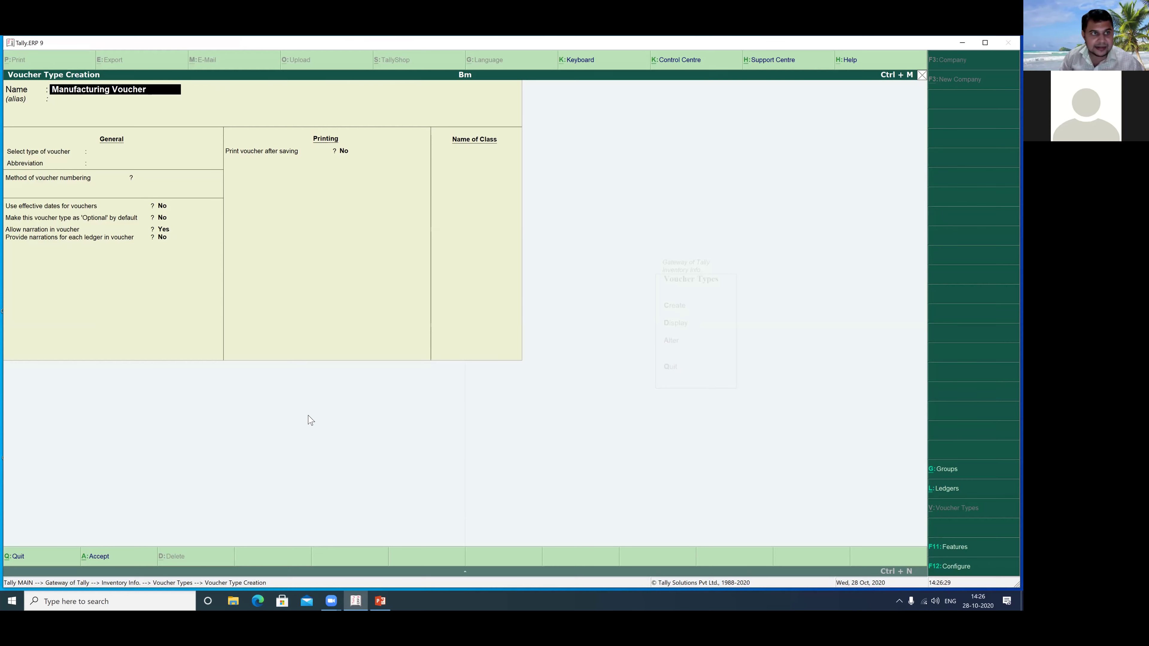
{"action": "key", "text": "Return"}
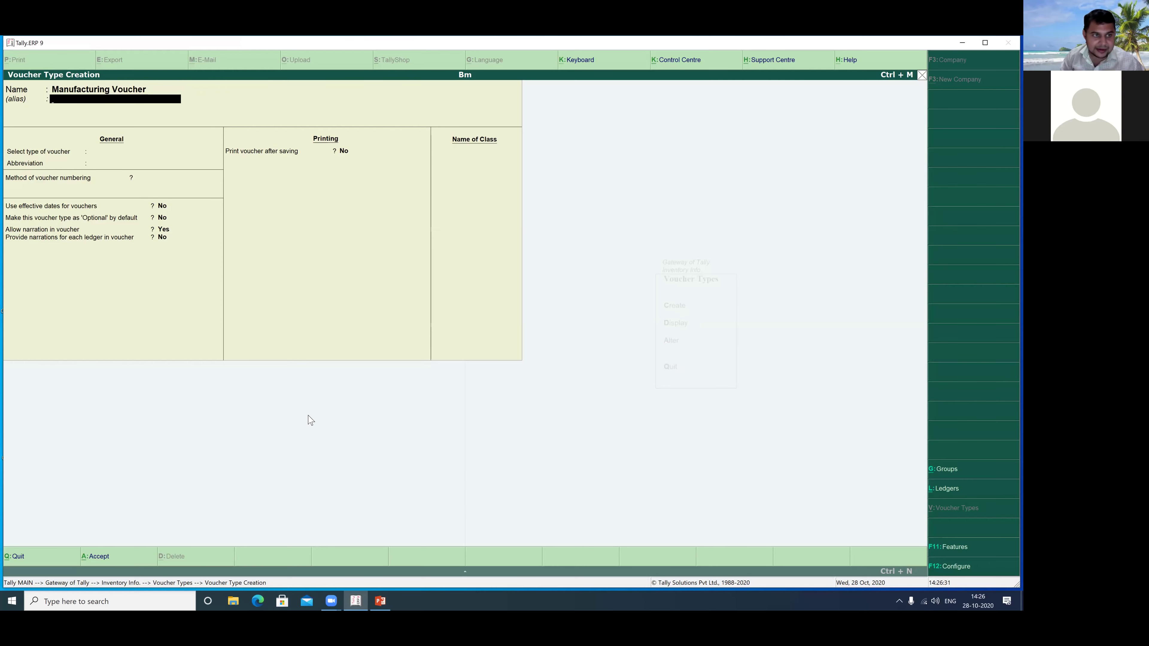
{"action": "key", "text": "Return"}
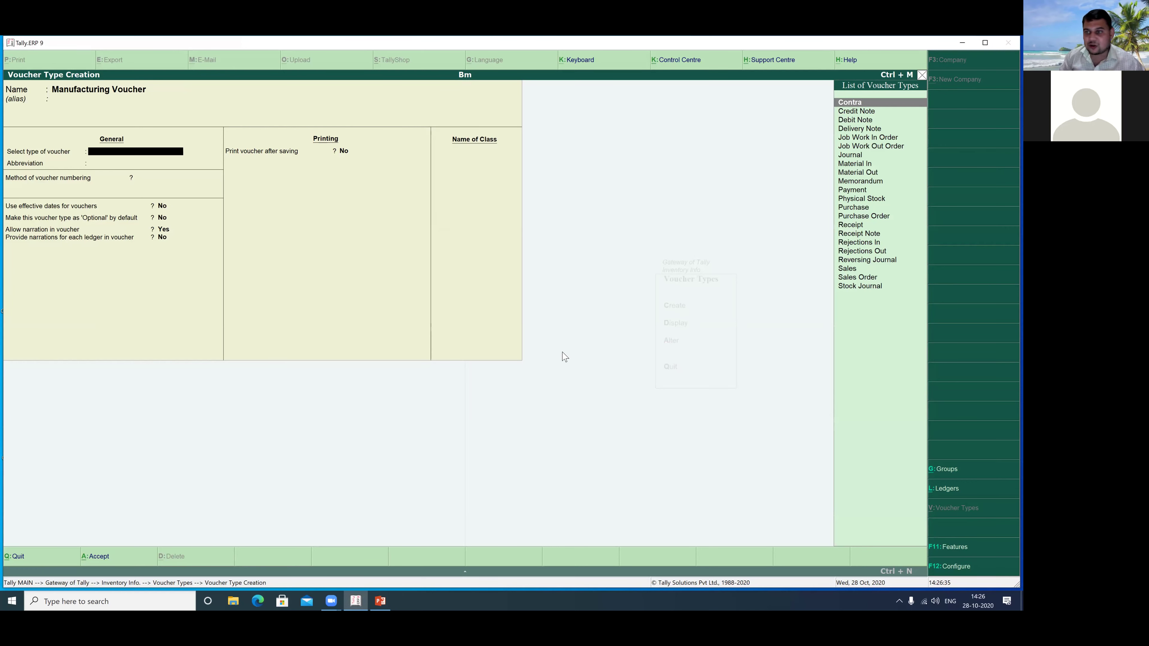
Choose Stock Journal as the type of voucher for Manufacturing Voucher
{"action": "key", "text": "Down"}
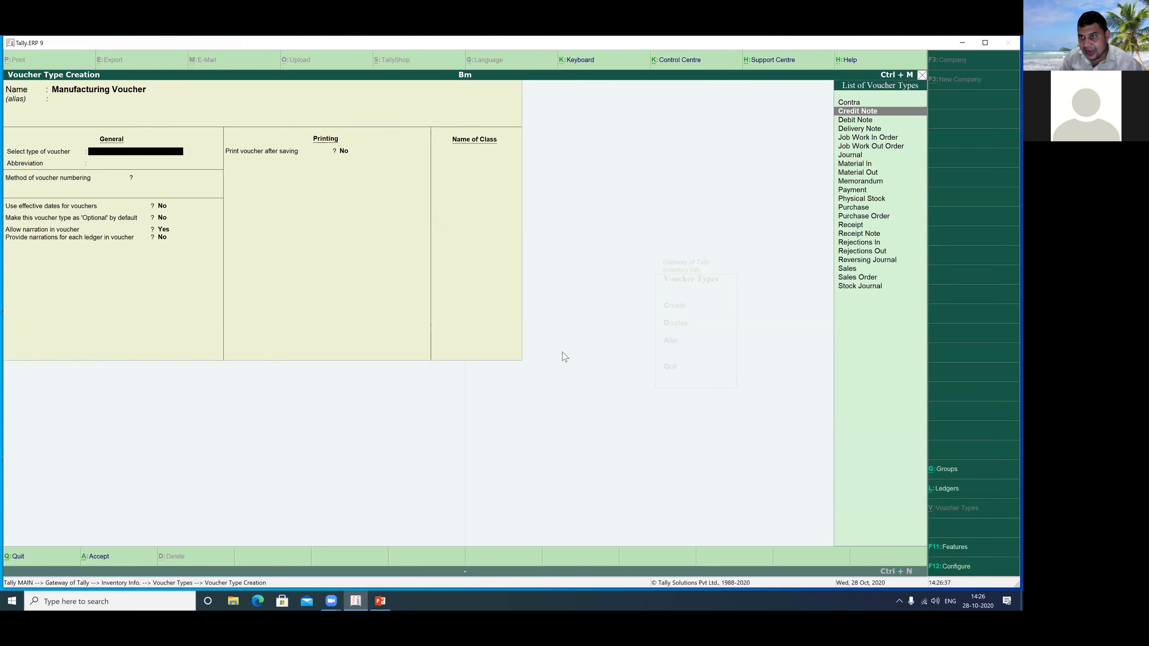
{"action": "key", "text": "Down"}
{"action": "key", "text": "Down"}
{"action": "key", "text": "Down"}
{"action": "key", "text": "Down"}
{"action": "key", "text": "Down"}
{"action": "key", "text": "Down"}
{"action": "key", "text": "Down"}
{"action": "key", "text": "Down"}
{"action": "key", "text": "Down"}
{"action": "key", "text": "Down"}
{"action": "key", "text": "Down"}
{"action": "key", "text": "Down"}
{"action": "key", "text": "Down"}
{"action": "key", "text": "Down"}
{"action": "key", "text": "Down"}
{"action": "key", "text": "Down"}
{"action": "key", "text": "Down"}
{"action": "key", "text": "Down"}
{"action": "key", "text": "Down"}
{"action": "key", "text": "Down"}
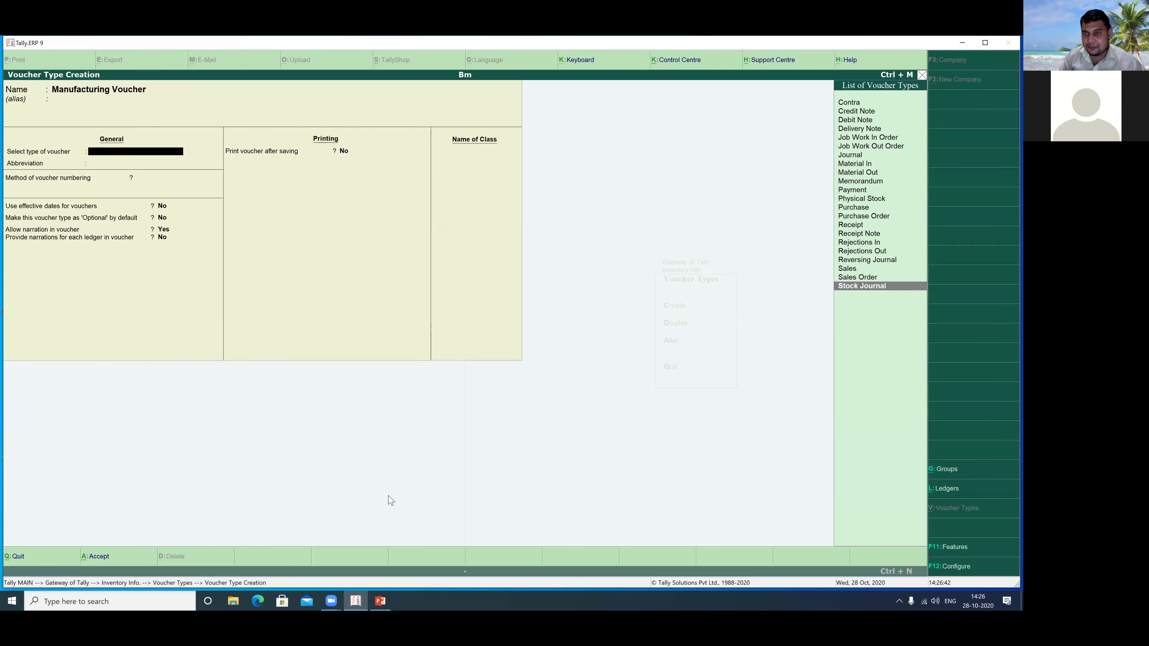
{"action": "left_click_drag", "start_coordinate": [630, 196], "coordinate": [834, 285]}
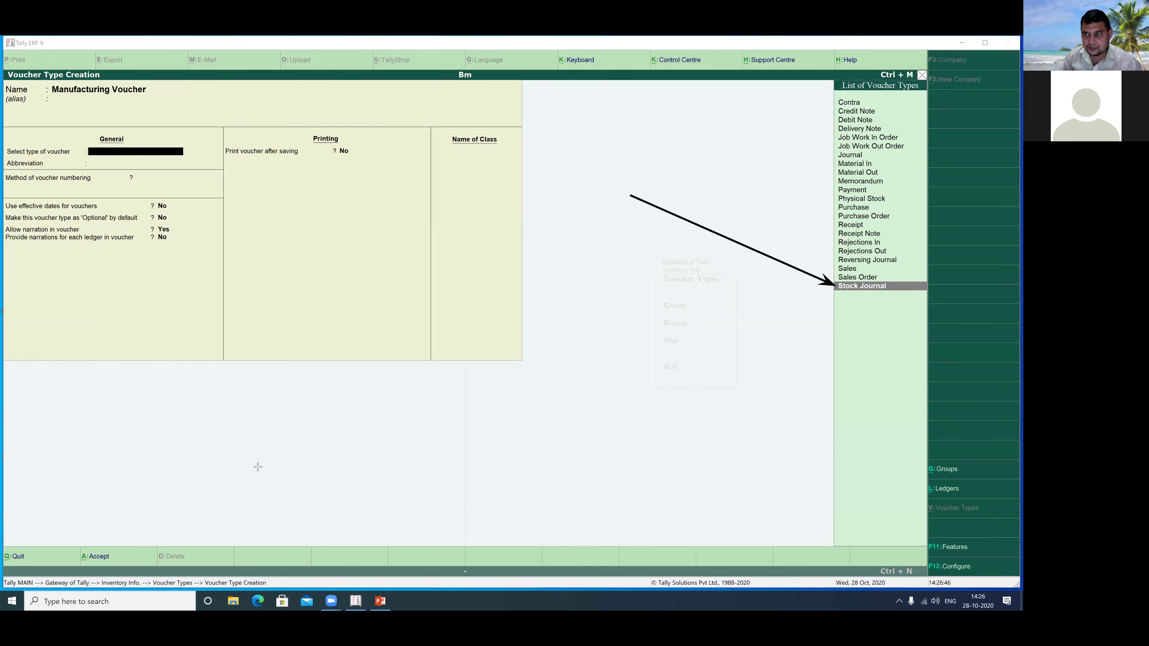
{"action": "left_click", "coordinate": [878, 287]}
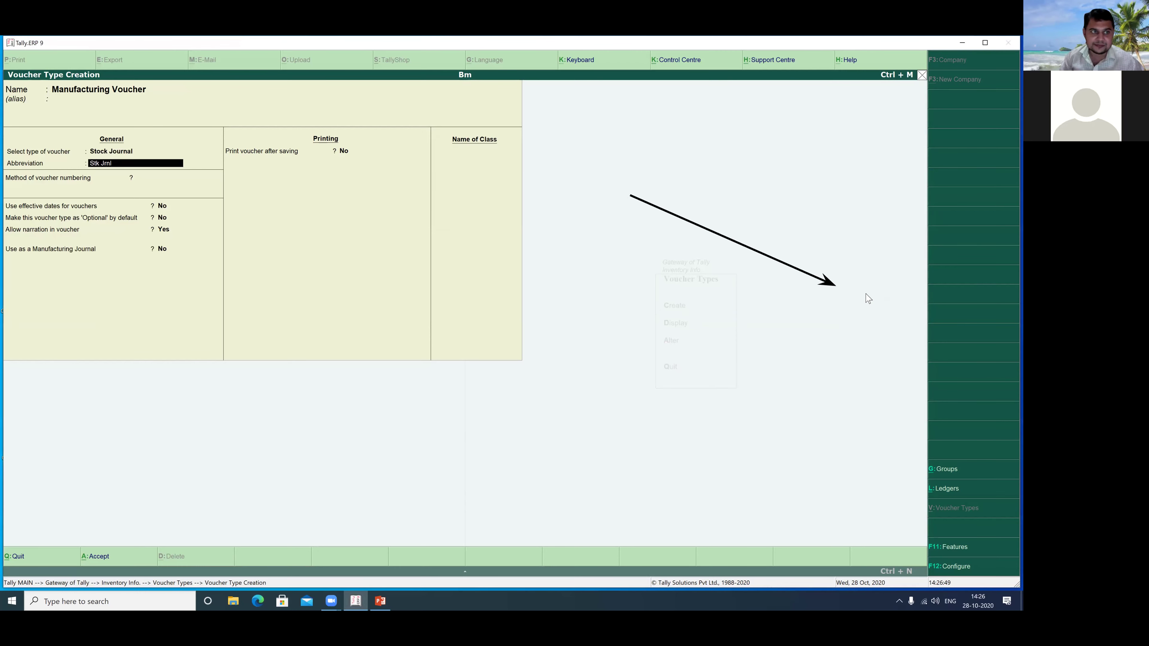
Keep the default abbreviation and set the method of voucher numbering to Automatic without advanced configuration
{"action": "key", "text": "Return"}
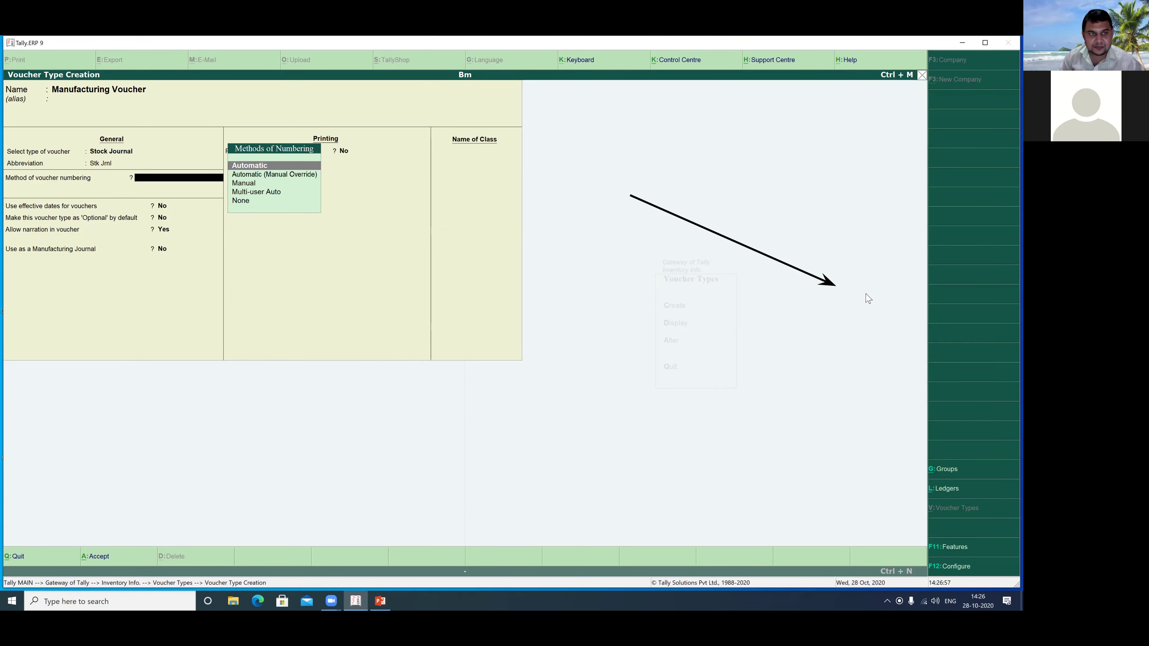
{"action": "key", "text": "Return"}
{"action": "key", "text": "Return"}
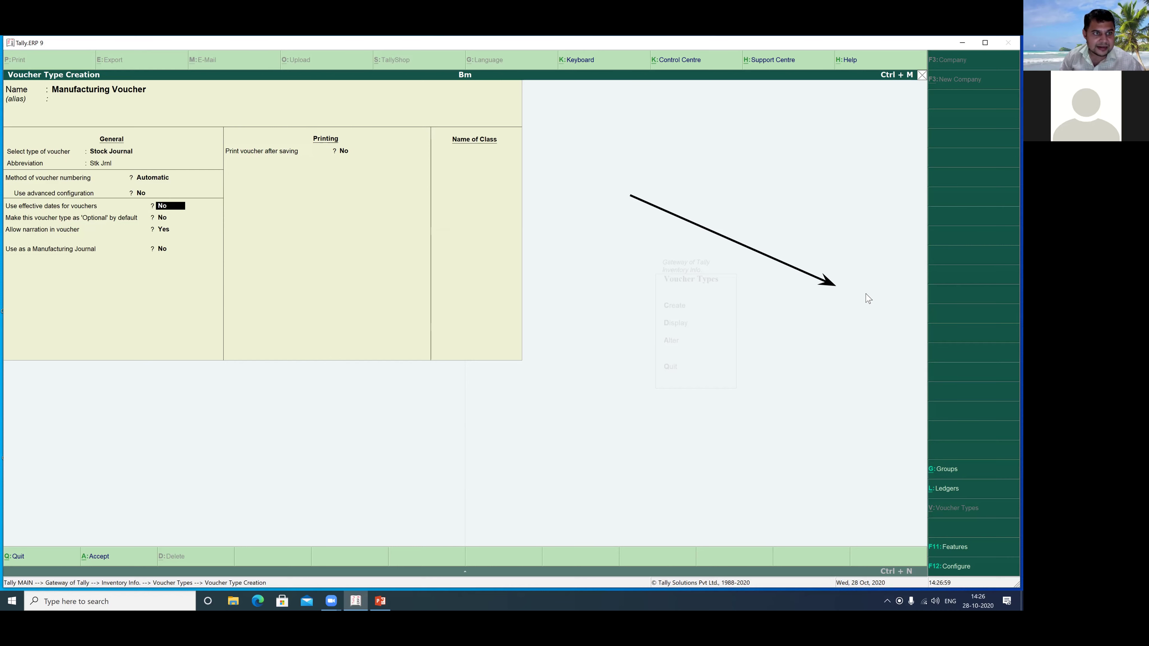
Keep the effective date, optional and narration defaults, and set Use as a Manufacturing Journal to Yes
{"action": "key", "text": "Return"}
{"action": "key", "text": "Return"}
{"action": "key", "text": "Return"}
{"action": "type", "text": "y"}
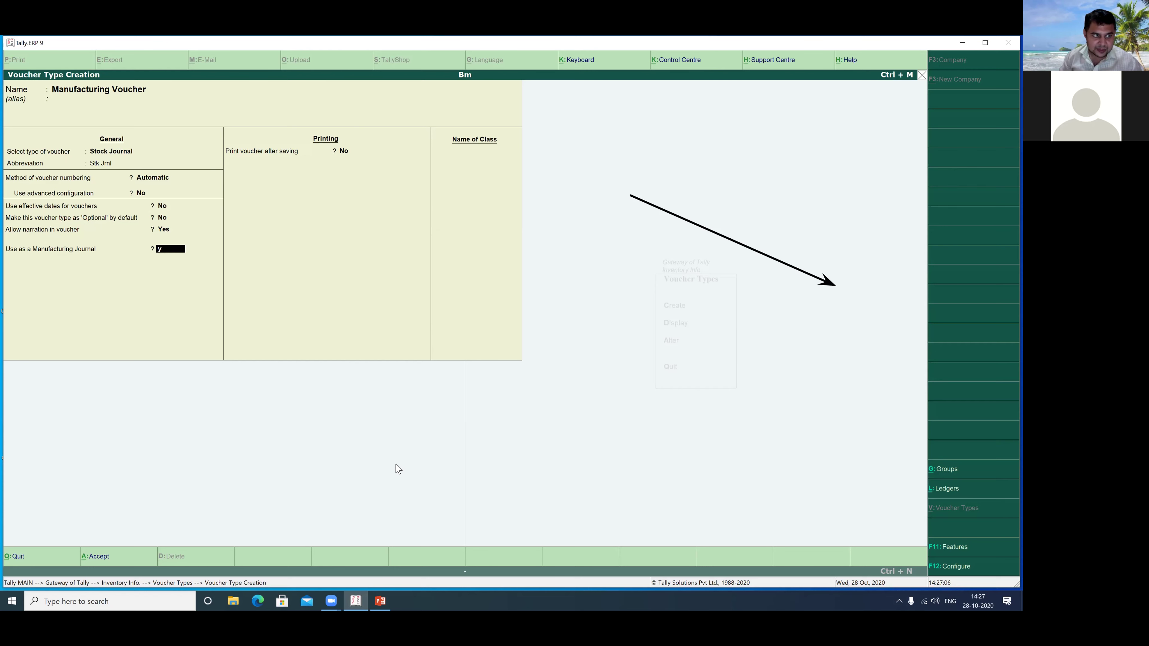
{"action": "left_click_drag", "start_coordinate": [3, 239], "coordinate": [60, 259]}
{"action": "mouse_move", "coordinate": [206, 272]}
{"action": "left_mouse_down"}
{"action": "mouse_move", "coordinate": [228, 274]}
{"action": "mouse_move", "coordinate": [208, 270]}
{"action": "left_mouse_up"}
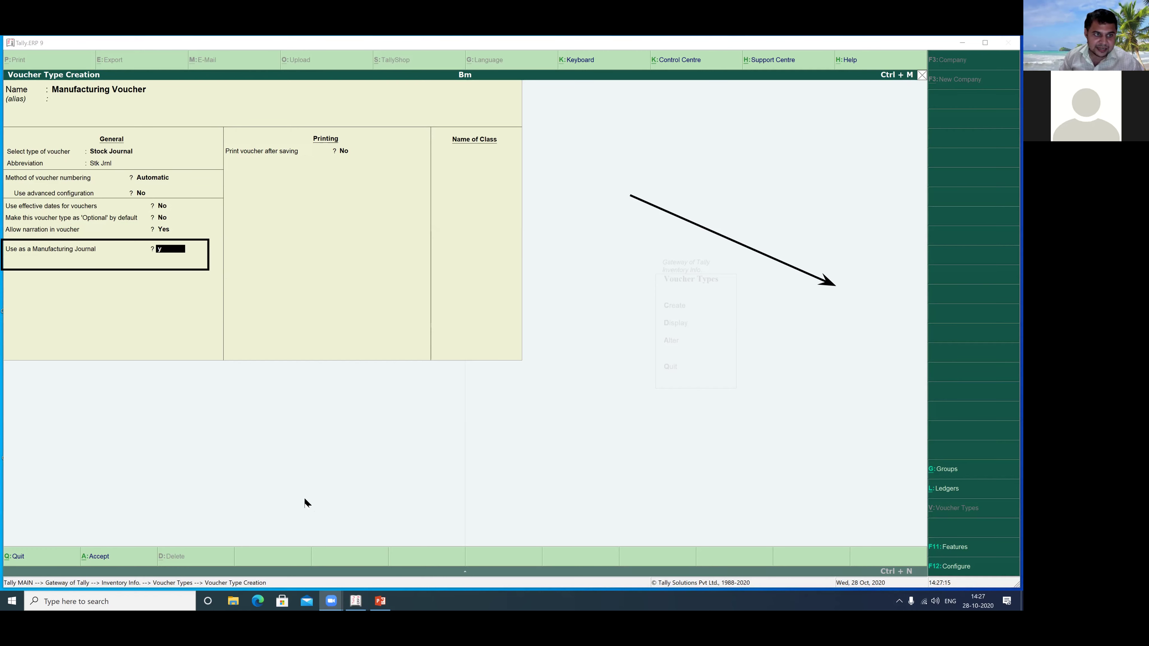
{"action": "left_click", "coordinate": [176, 255]}
{"action": "type", "text": "y"}
{"action": "key", "text": "Return"}
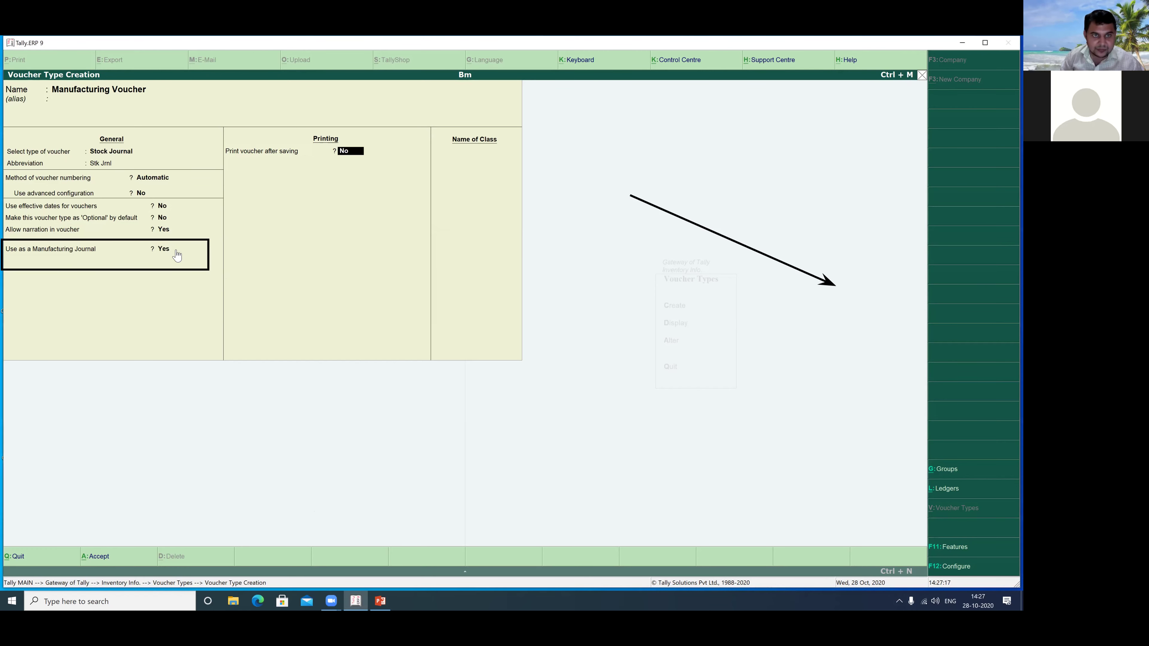
Leave Print voucher after saving at No, save the Manufacturing Voucher type, and return to Inventory Info
{"action": "key", "text": "Return"}
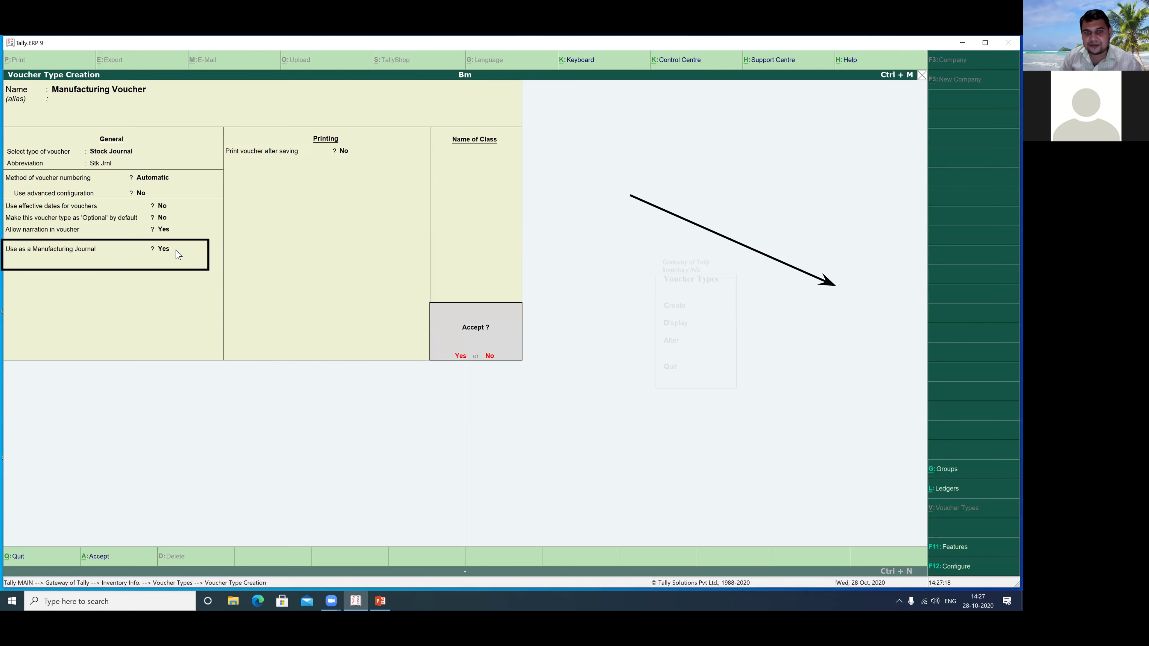
{"action": "key", "text": "Return"}
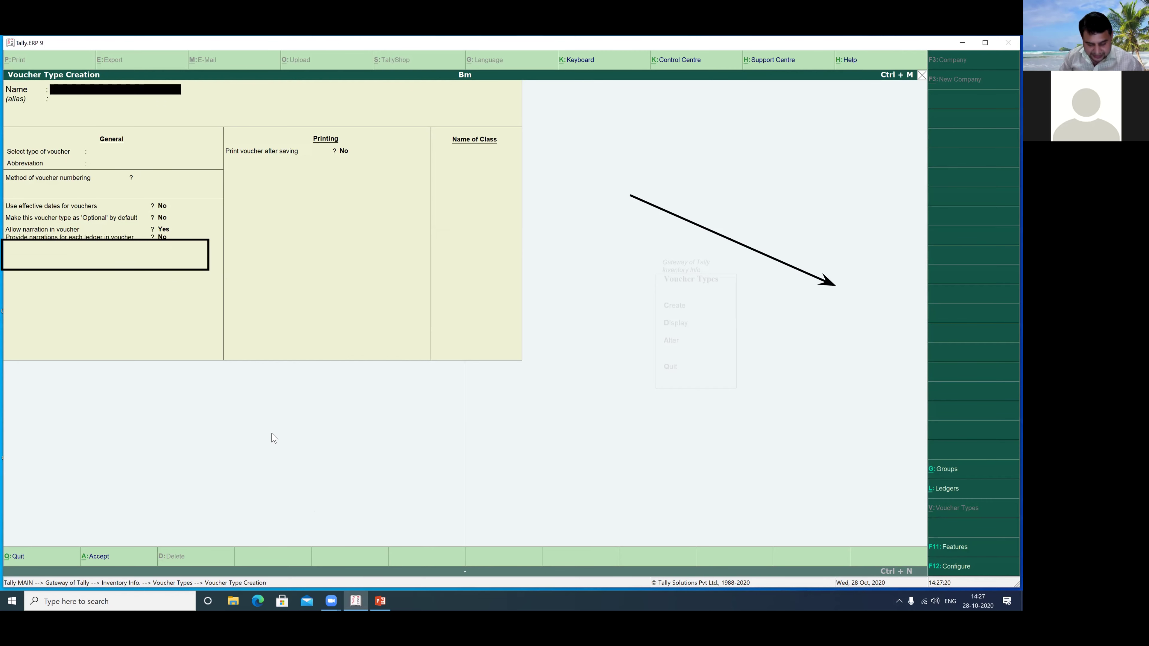
{"action": "key", "text": "Escape"}
{"action": "key", "text": "Escape"}
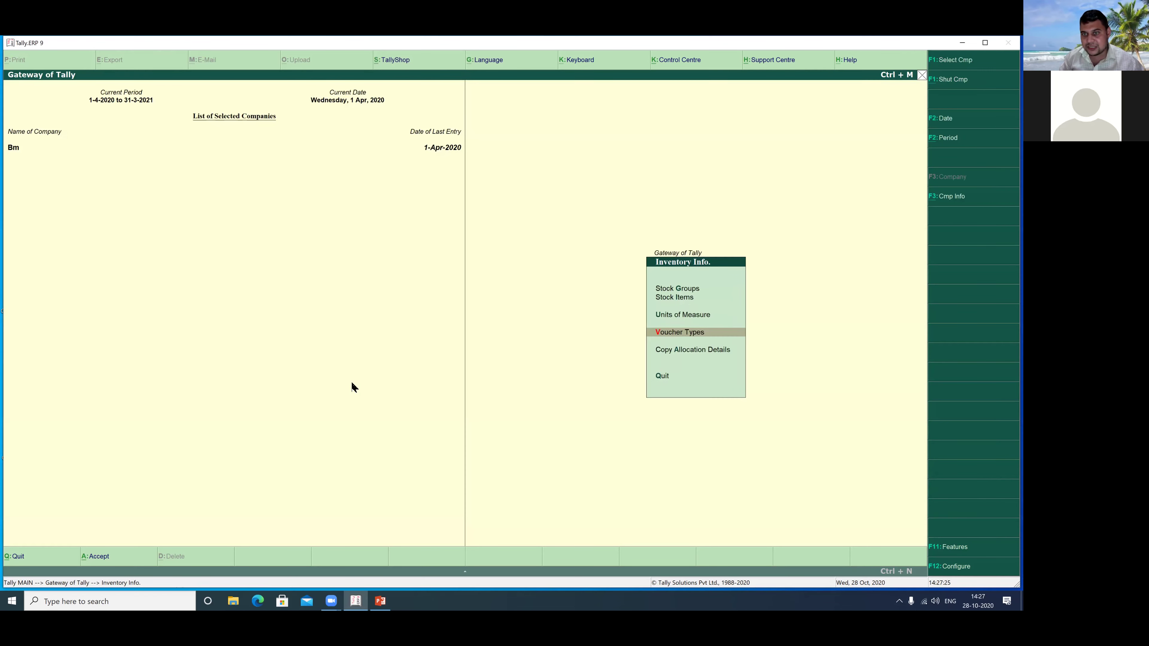
Return from Inventory Info to the Gateway of Tally and open Inventory Vouchers
{"action": "key", "text": "Escape"}
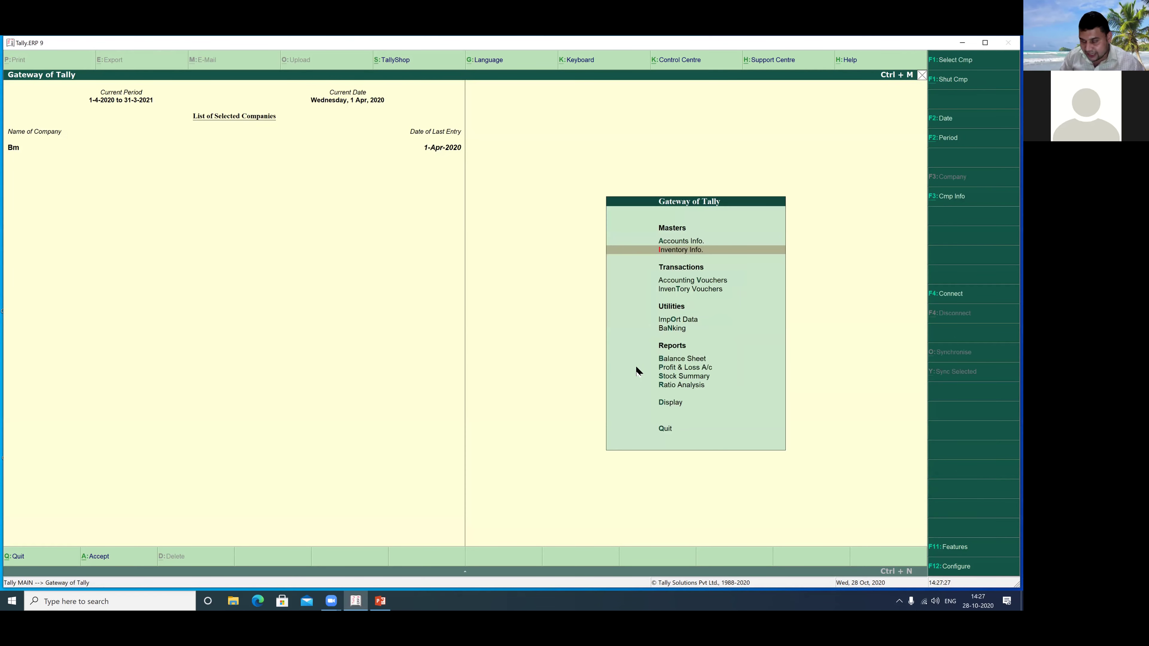
{"action": "key", "text": "Down"}
{"action": "key", "text": "Down"}
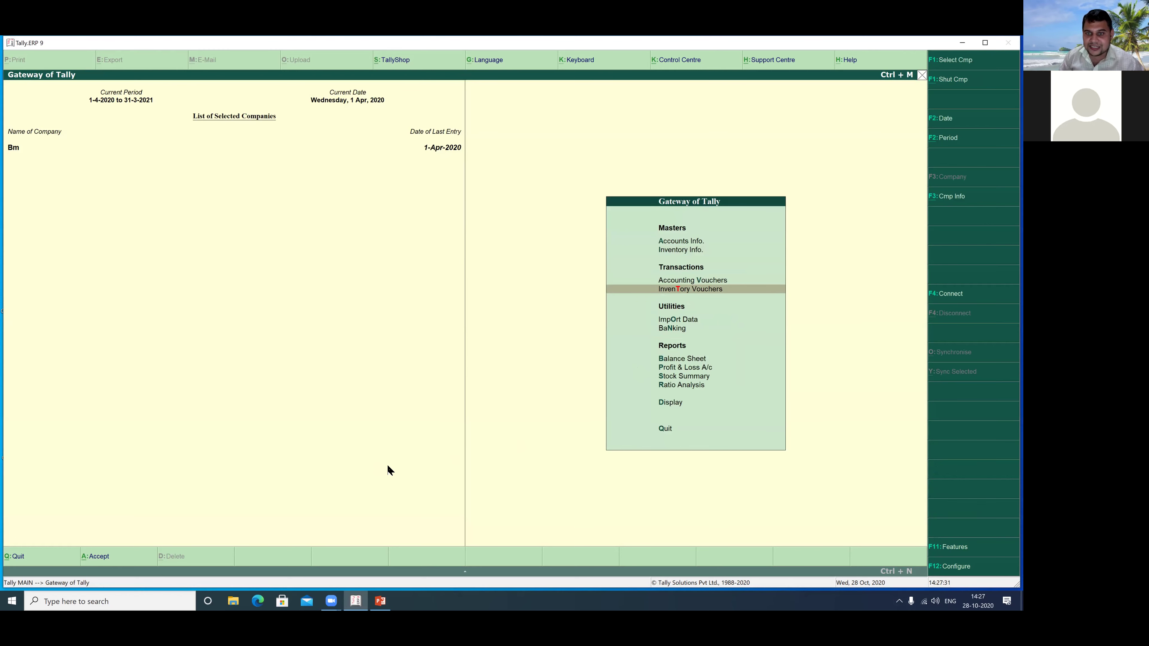
{"action": "left_click_drag", "start_coordinate": [584, 280], "coordinate": [796, 300]}
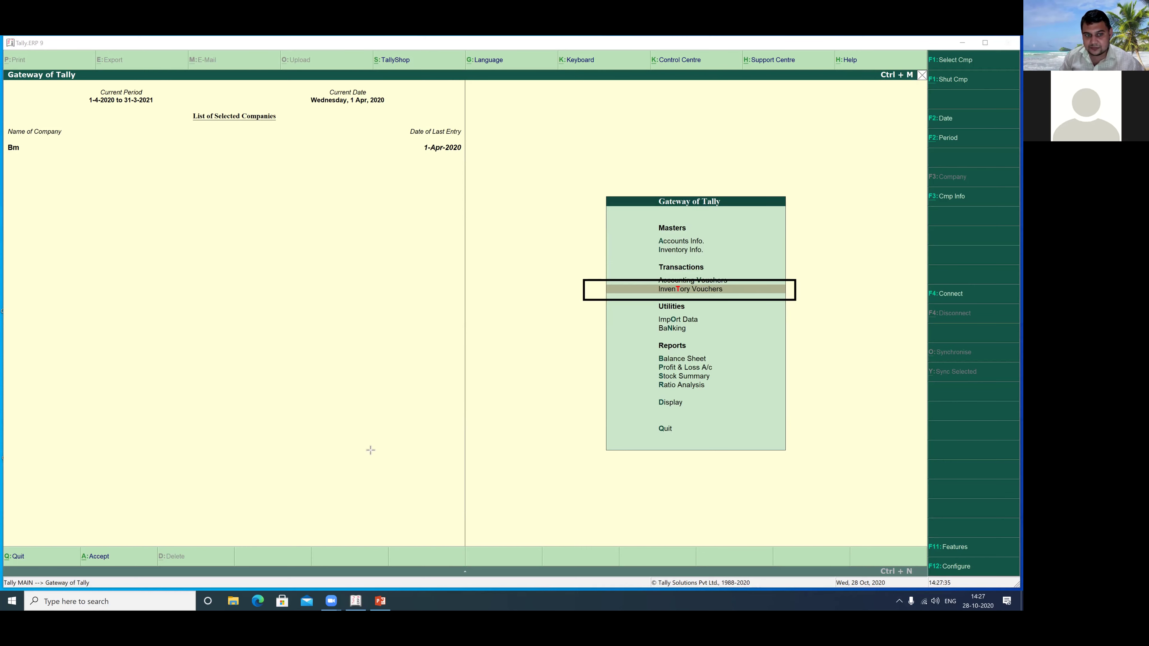
{"action": "left_click", "coordinate": [692, 291]}
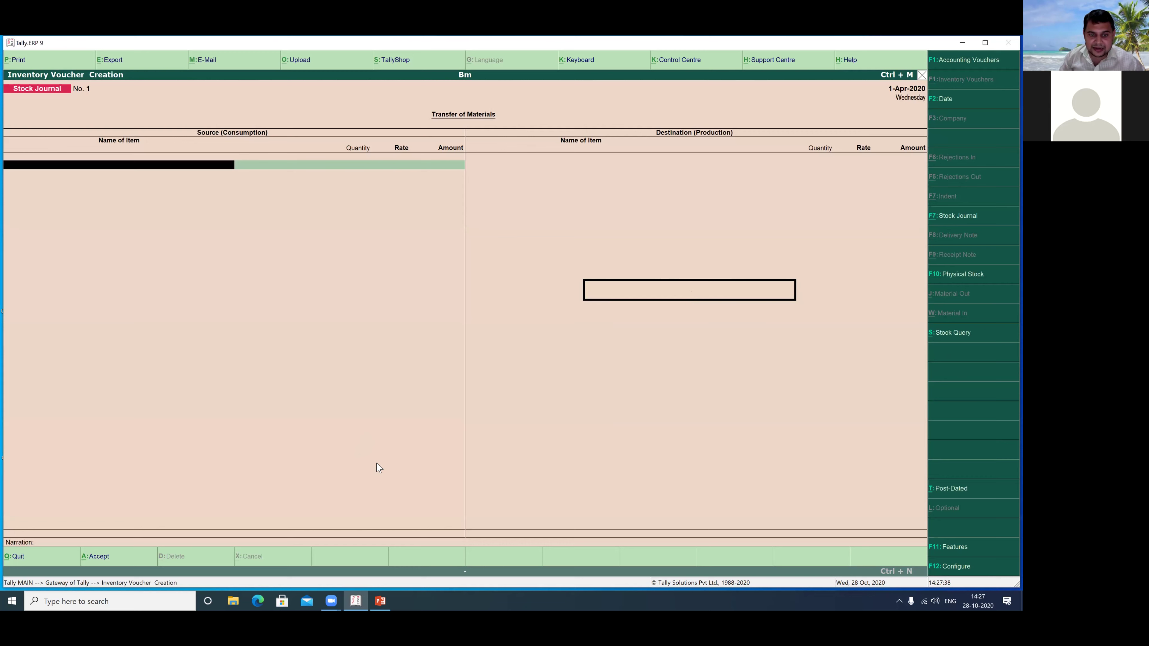
{"action": "mouse_move", "coordinate": [267, 309]}
{"action": "left_mouse_down"}
{"action": "mouse_move", "coordinate": [275, 358]}
{"action": "mouse_move", "coordinate": [284, 328]}
{"action": "left_mouse_up"}
{"action": "mouse_move", "coordinate": [288, 346]}
{"action": "left_mouse_down"}
{"action": "mouse_move", "coordinate": [296, 337]}
{"action": "mouse_move", "coordinate": [286, 344]}
{"action": "left_mouse_up"}
{"action": "mouse_move", "coordinate": [297, 302]}
{"action": "left_mouse_down"}
{"action": "mouse_move", "coordinate": [314, 337]}
{"action": "mouse_move", "coordinate": [333, 330]}
{"action": "mouse_move", "coordinate": [338, 308]}
{"action": "left_mouse_up"}
{"action": "left_click_drag", "start_coordinate": [270, 331], "coordinate": [295, 322]}
{"action": "mouse_move", "coordinate": [362, 300]}
{"action": "left_mouse_down"}
{"action": "mouse_move", "coordinate": [398, 292]}
{"action": "mouse_move", "coordinate": [388, 312]}
{"action": "left_mouse_up"}
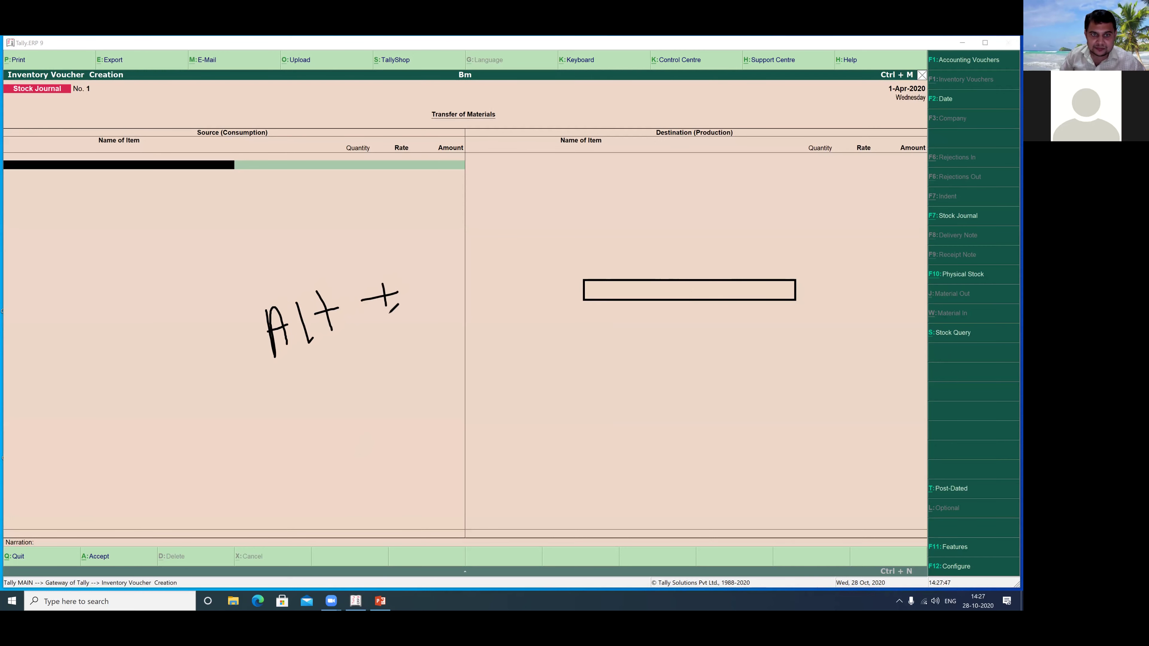
{"action": "mouse_move", "coordinate": [405, 270]}
{"action": "left_mouse_down"}
{"action": "mouse_move", "coordinate": [413, 310]}
{"action": "mouse_move", "coordinate": [424, 264]}
{"action": "mouse_move", "coordinate": [429, 283]}
{"action": "mouse_move", "coordinate": [462, 304]}
{"action": "mouse_move", "coordinate": [476, 277]}
{"action": "left_mouse_up"}
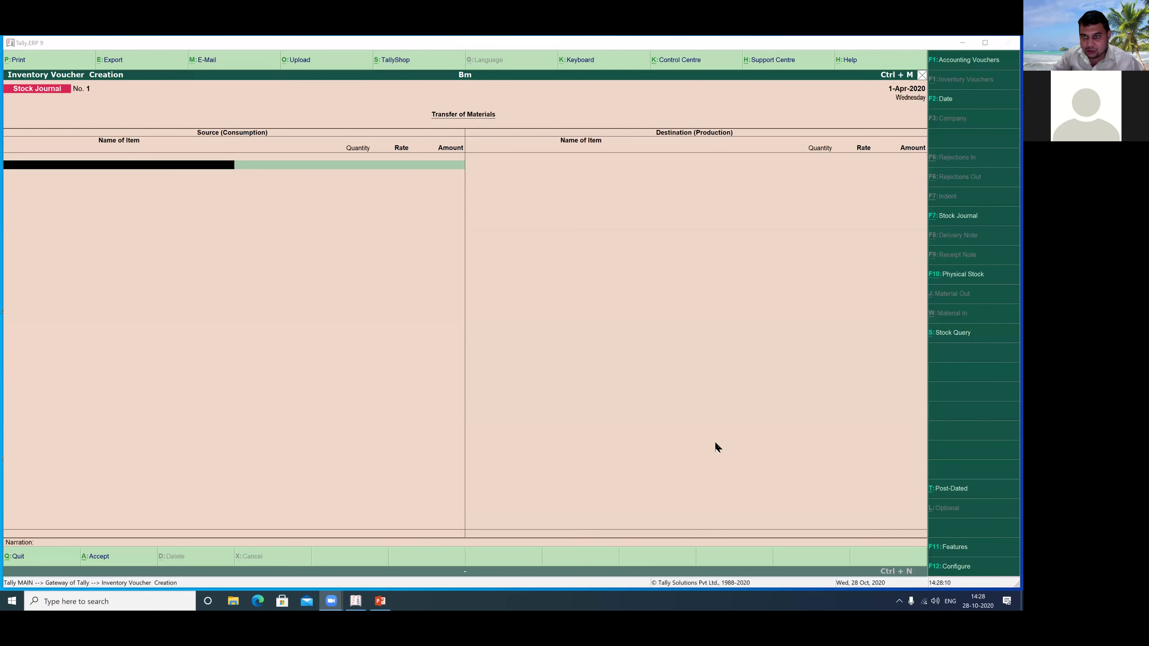
{"action": "left_click_drag", "start_coordinate": [638, 199], "coordinate": [928, 216]}
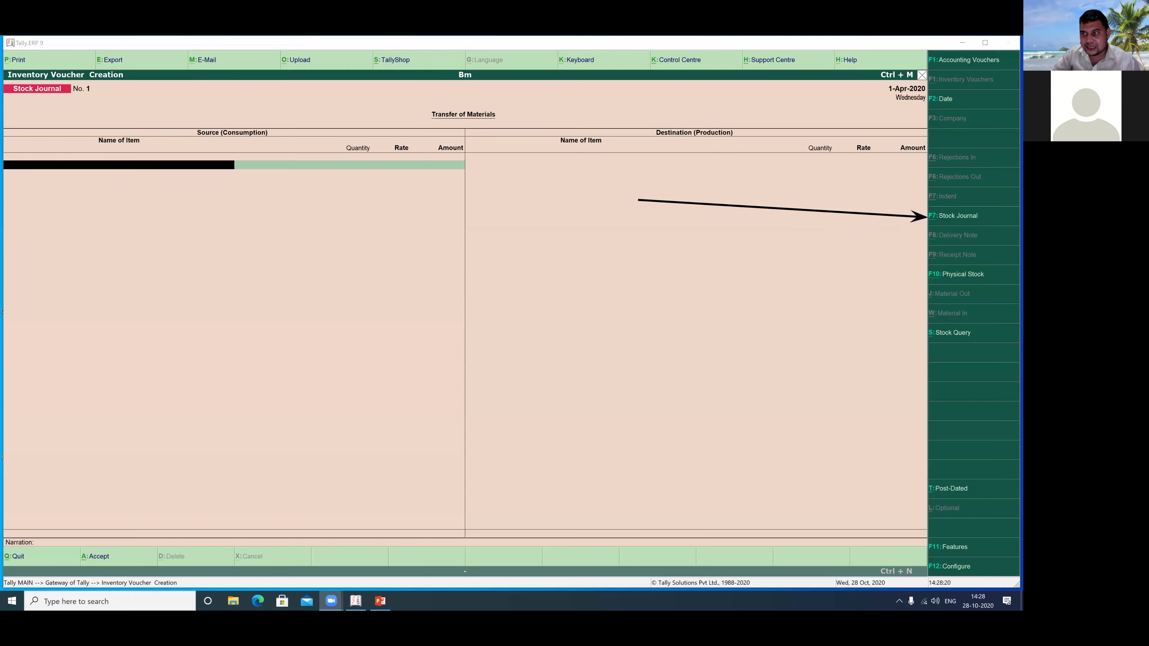
Change the voucher type from Stock Journal to Manufacturing Voucher
{"action": "key", "text": "F7"}
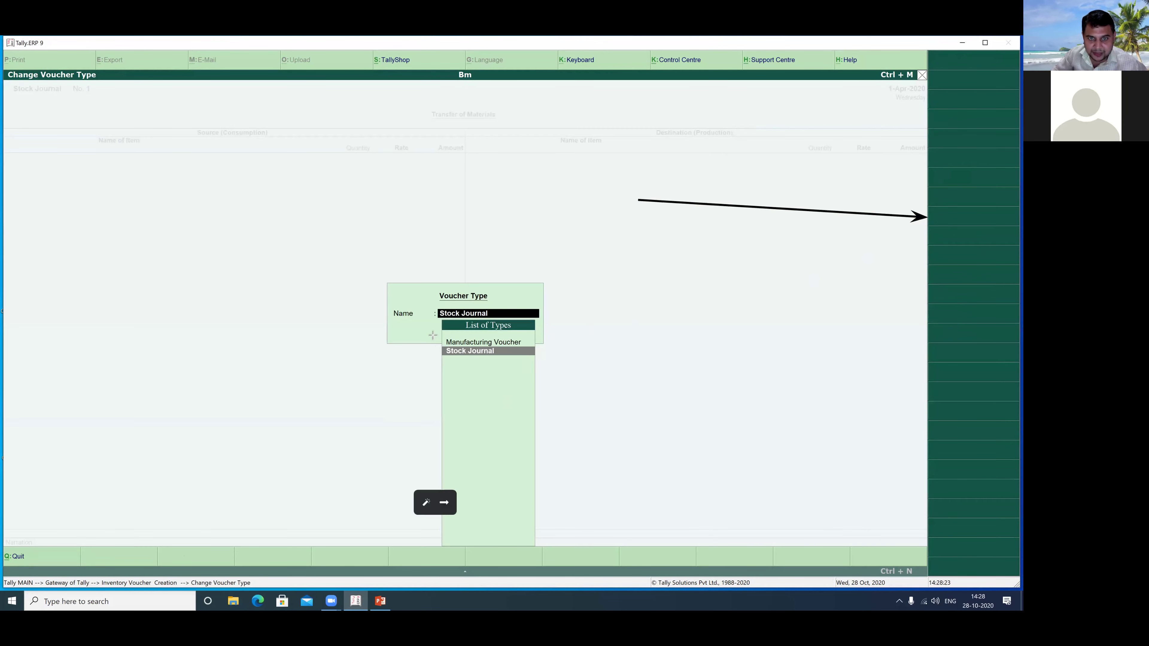
{"action": "left_click_drag", "start_coordinate": [430, 332], "coordinate": [543, 348]}
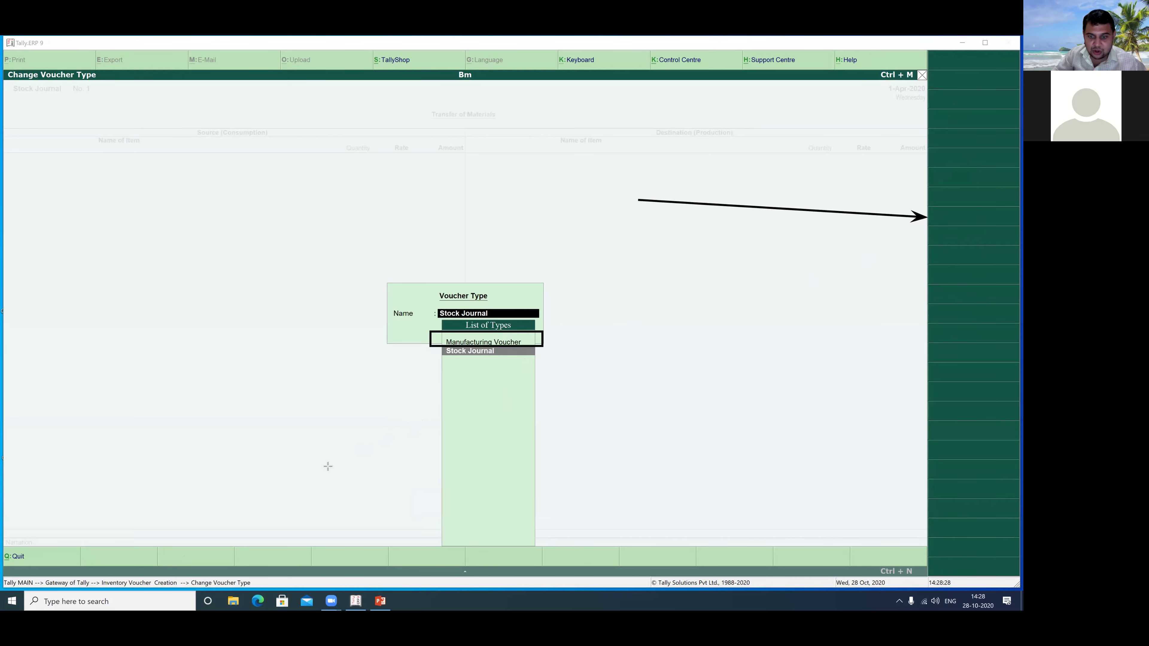
{"action": "left_click", "coordinate": [488, 343]}
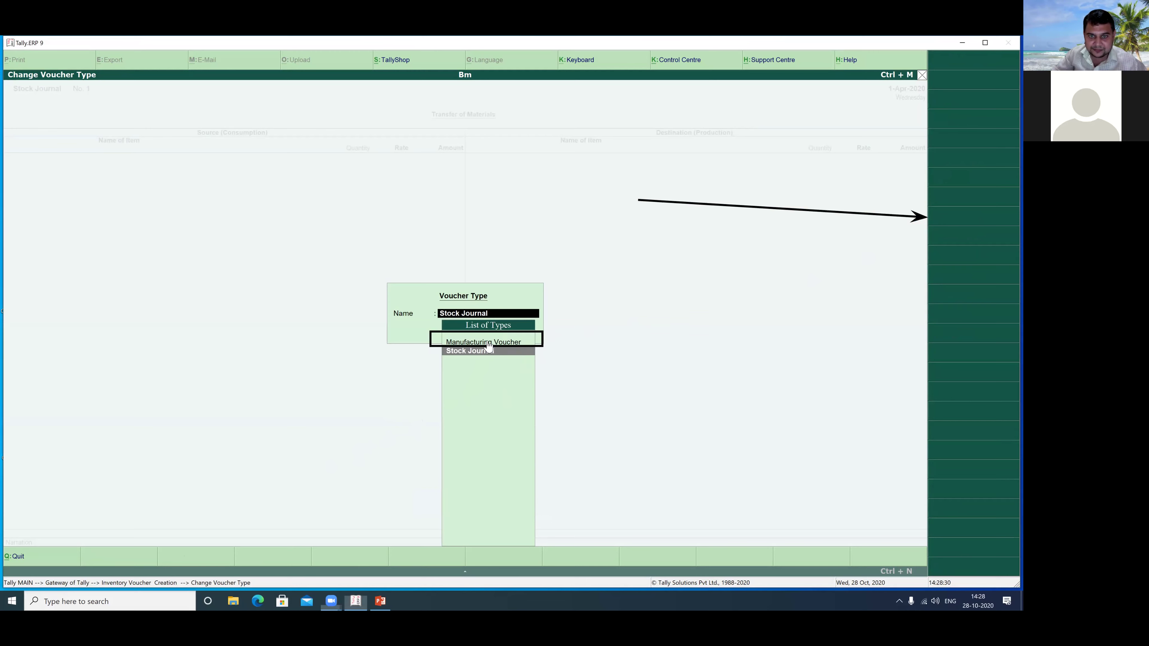
{"action": "left_click", "coordinate": [488, 342]}
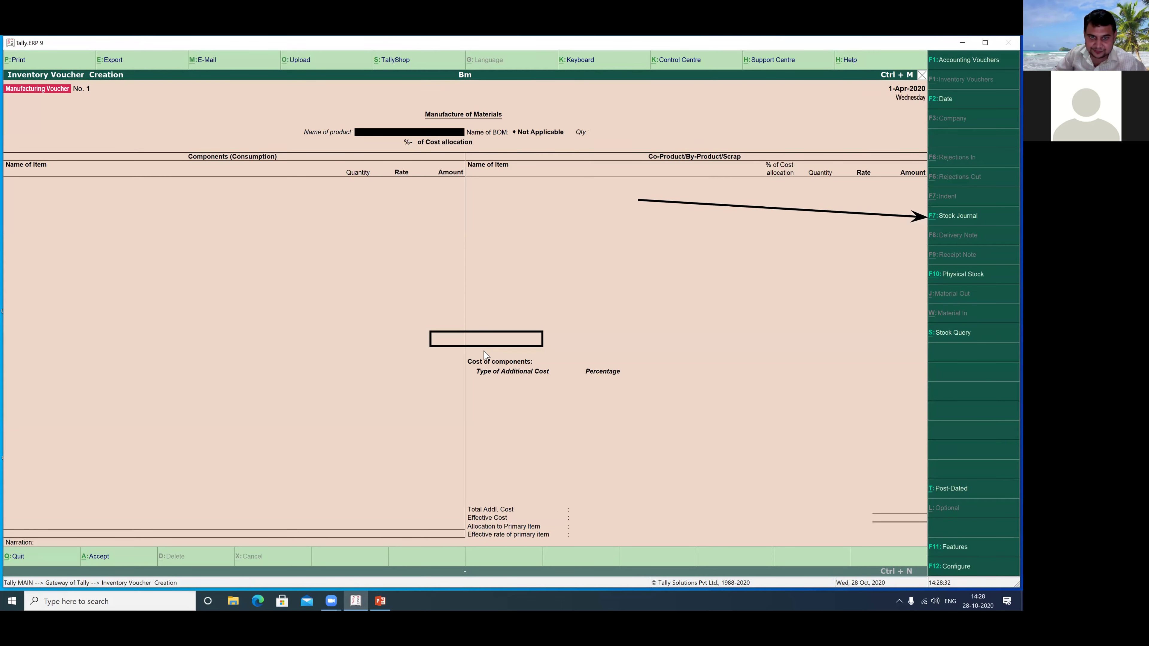
{"action": "left_click", "coordinate": [572, 459]}
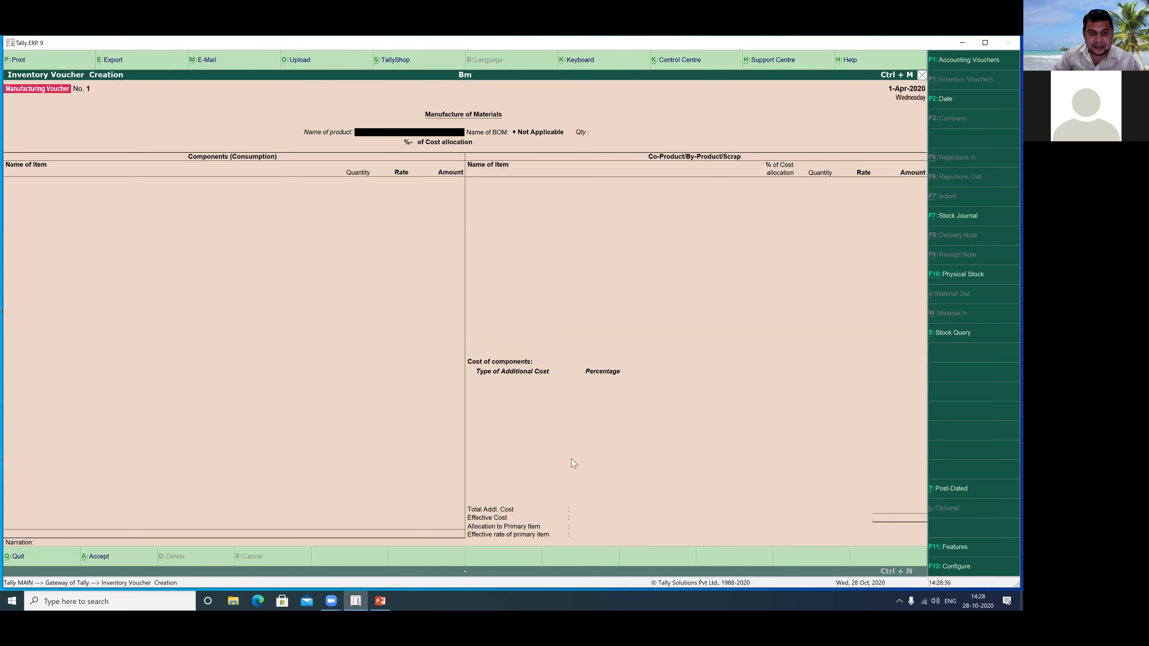
Select Computer as the product to manufacture, with the Computer Manufacturing Unit bill of materials
{"action": "left_click_drag", "start_coordinate": [291, 113], "coordinate": [482, 143]}
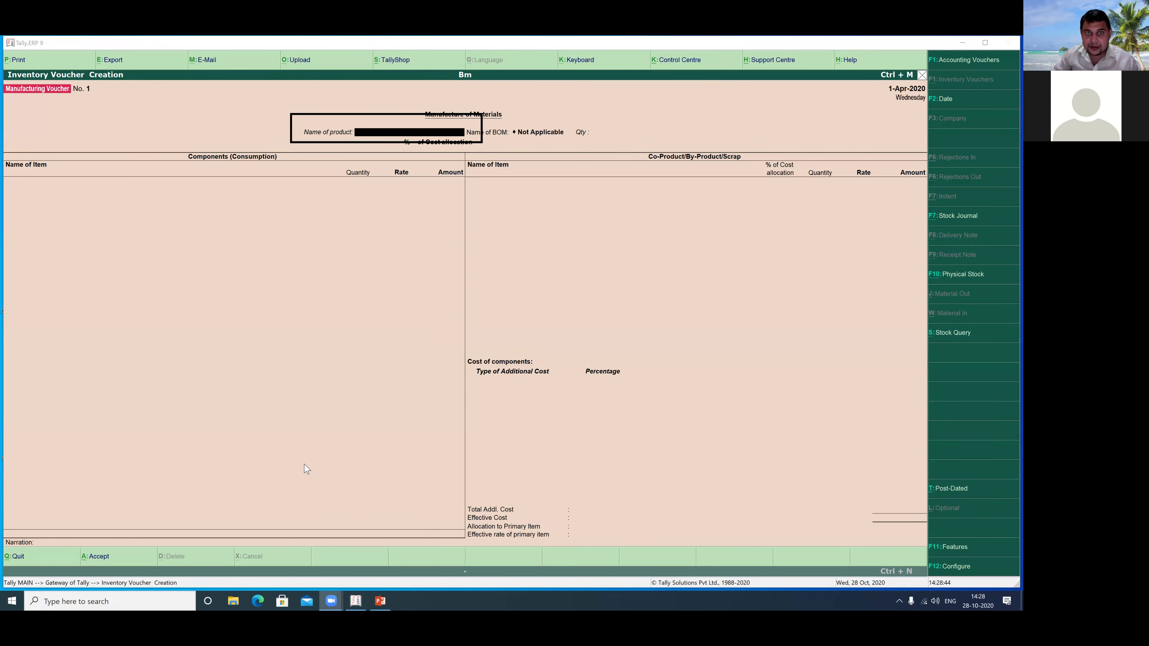
{"action": "left_click", "coordinate": [372, 134]}
{"action": "type", "text": "C"}
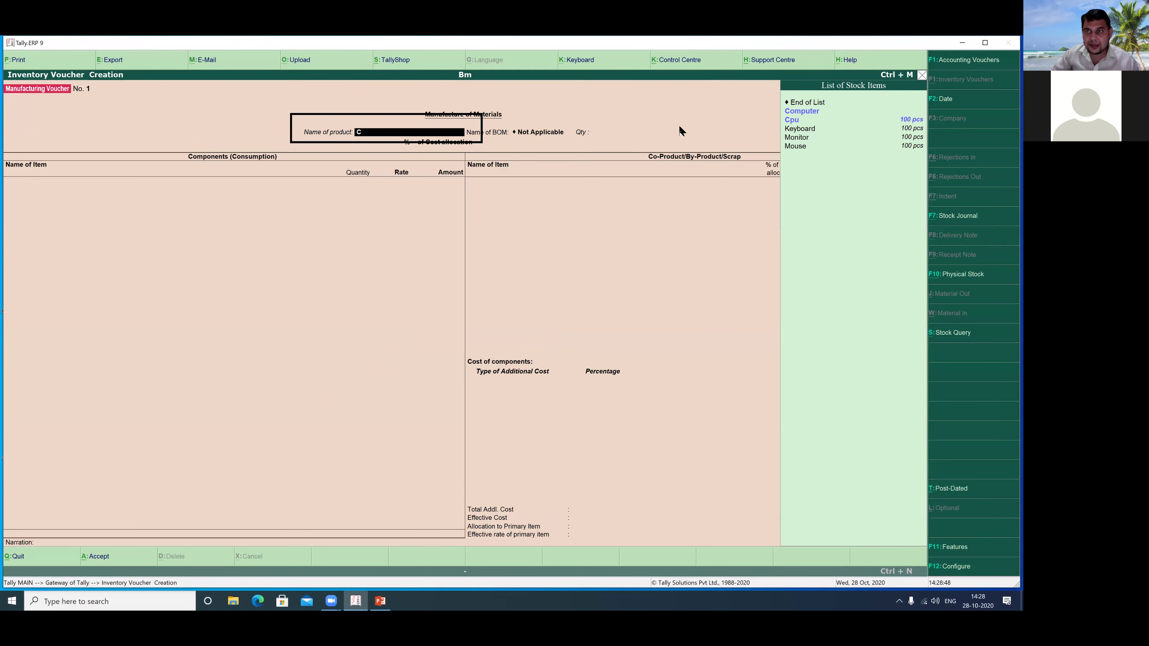
{"action": "key", "text": "Up"}
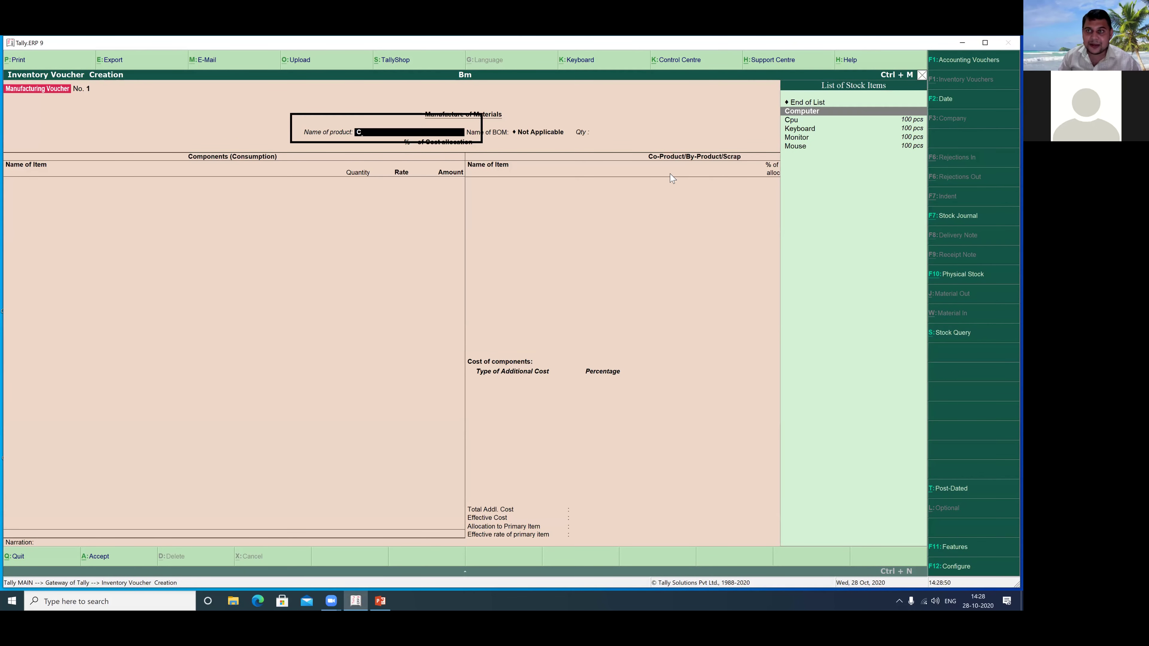
{"action": "key", "text": "Return"}
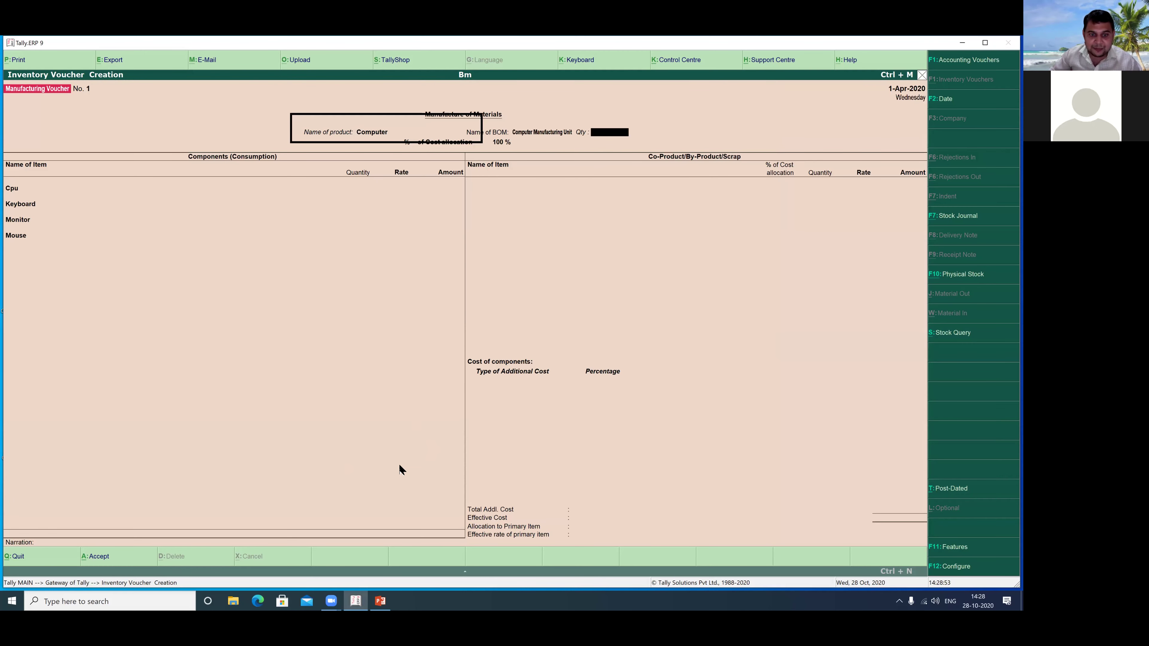
Keep the Computer Manufacturing Unit bill of materials and set the quantity to manufacture to 10 pcs
{"action": "mouse_move", "coordinate": [586, 121]}
{"action": "left_mouse_down"}
{"action": "mouse_move", "coordinate": [621, 143]}
{"action": "mouse_move", "coordinate": [656, 142]}
{"action": "left_mouse_up"}
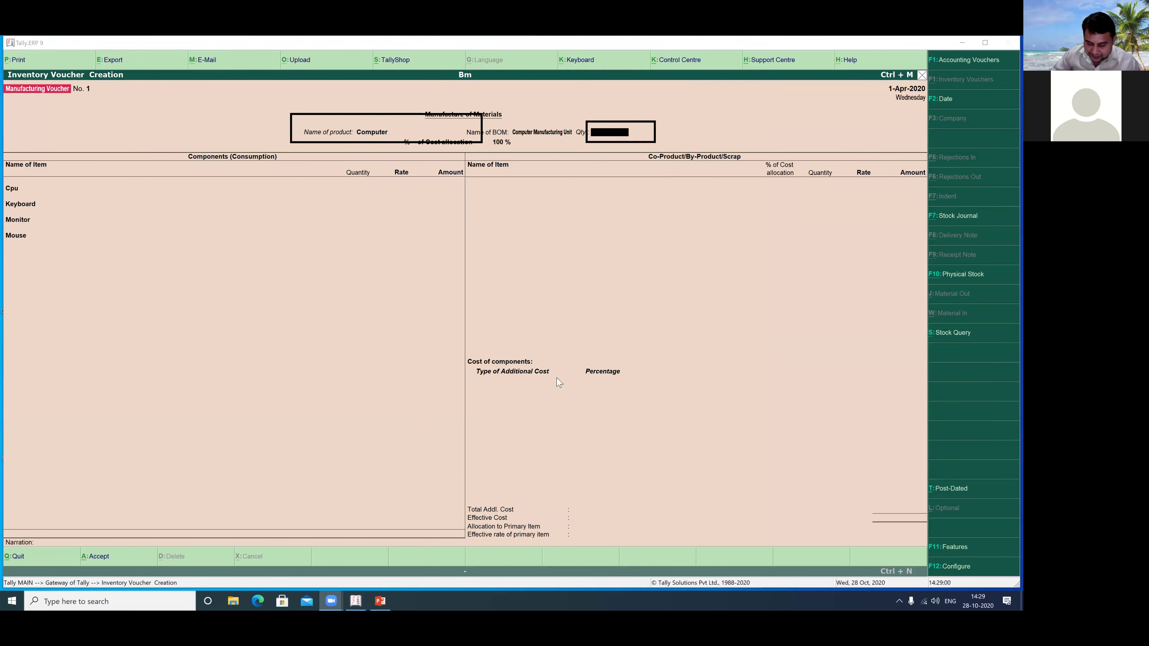
{"action": "left_click", "coordinate": [392, 309]}
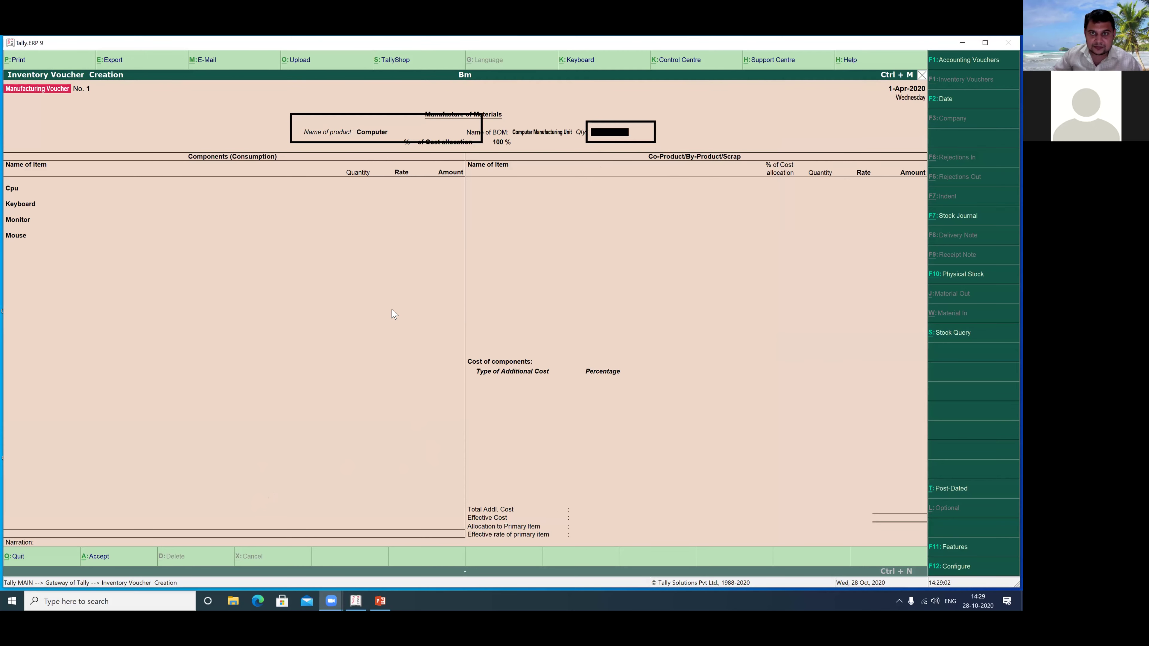
{"action": "type", "text": "1"}
{"action": "key", "text": "BackSpace"}
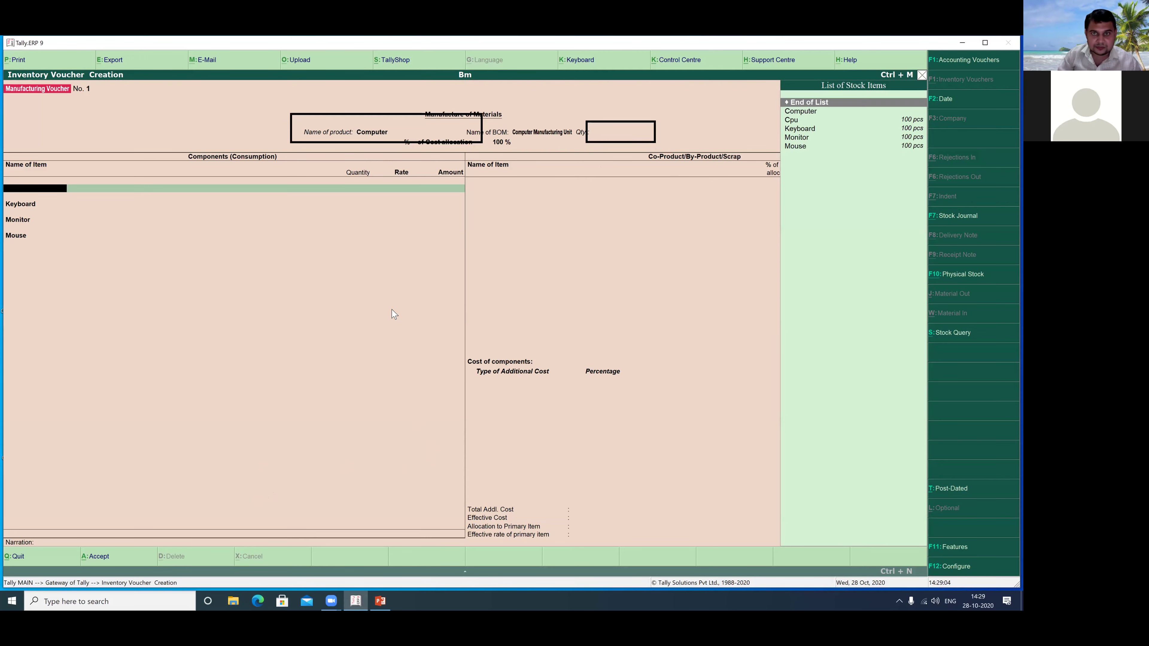
{"action": "key", "text": "BackSpace"}
{"action": "key", "text": "BackSpace"}
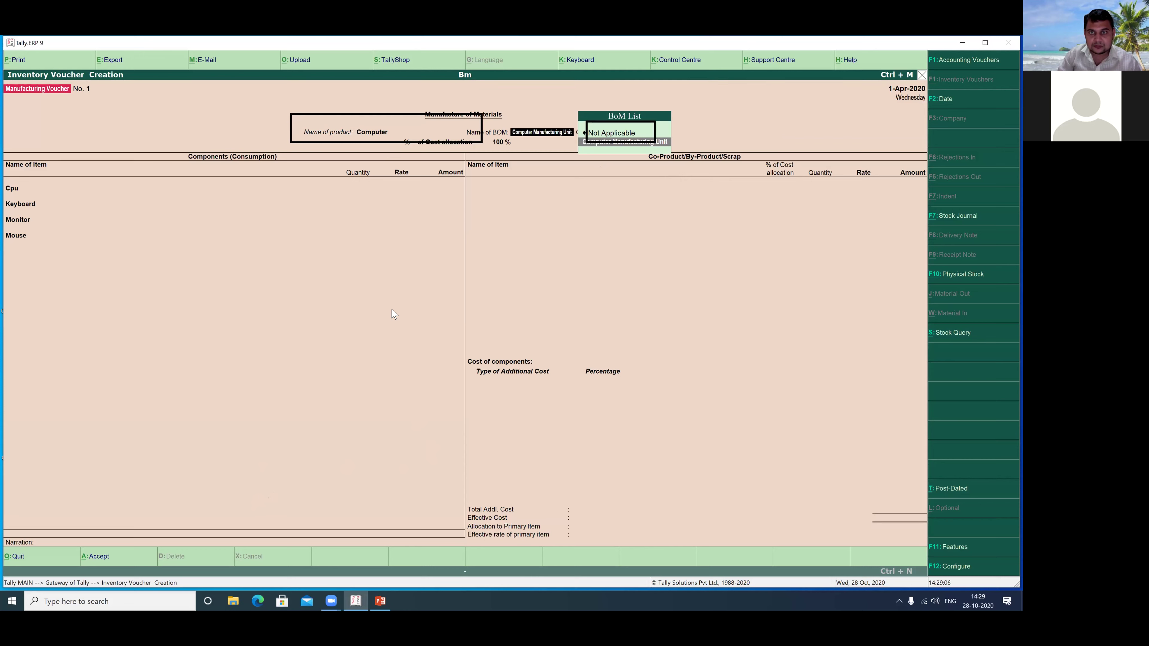
{"action": "key", "text": "Return"}
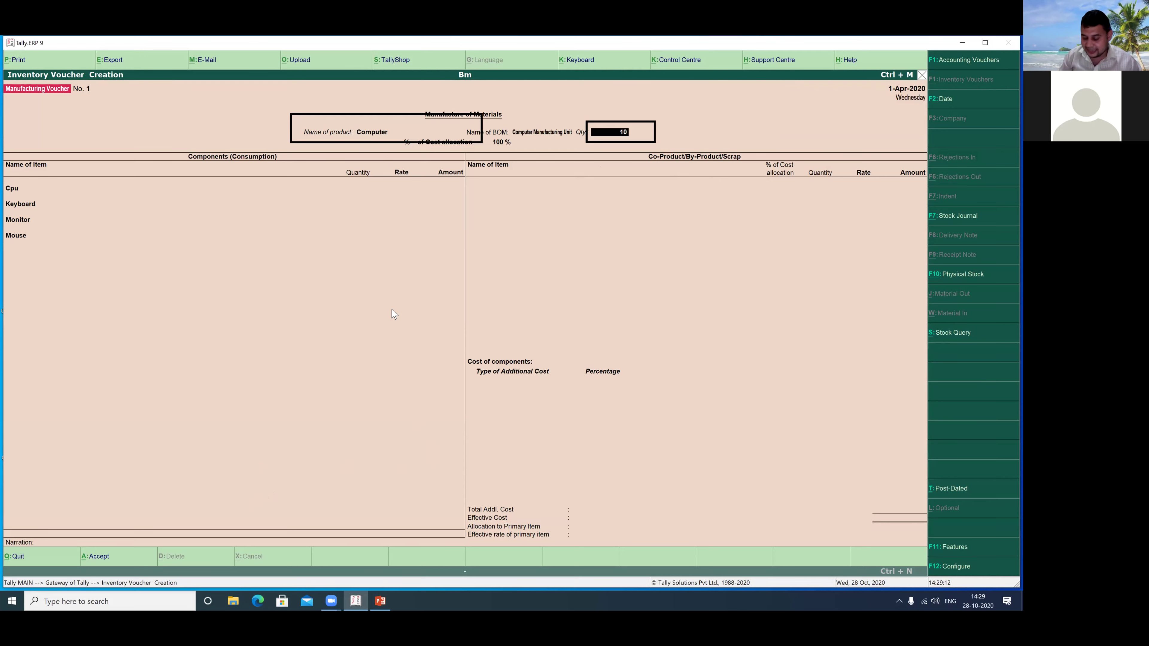
{"action": "key", "text": "Return"}
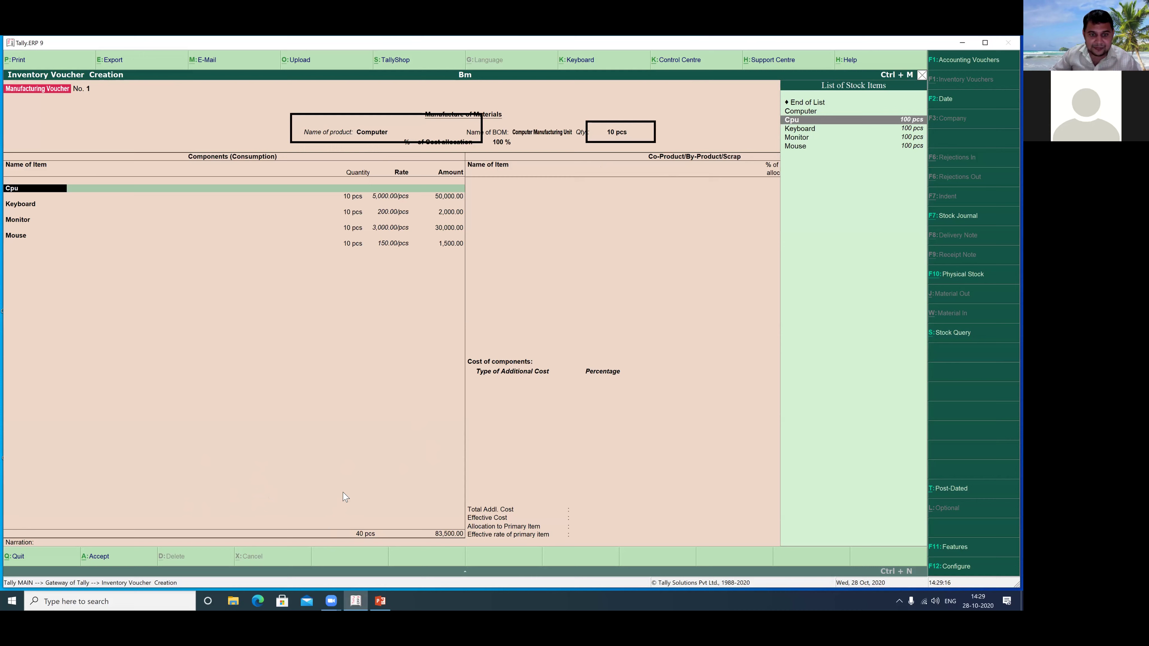
Accept the prefilled Cpu, Keyboard, Monitor and Mouse lines and end the co-product and additional cost lists without entries
{"action": "left_click_drag", "start_coordinate": [323, 177], "coordinate": [483, 285]}
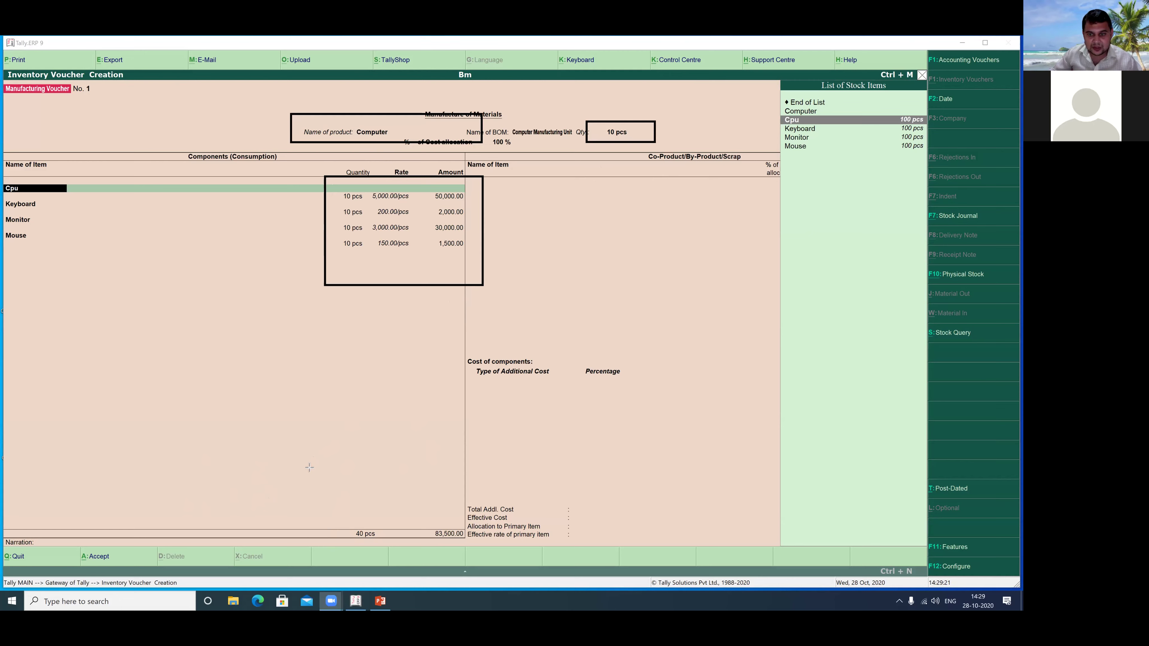
{"action": "left_click", "coordinate": [567, 499]}
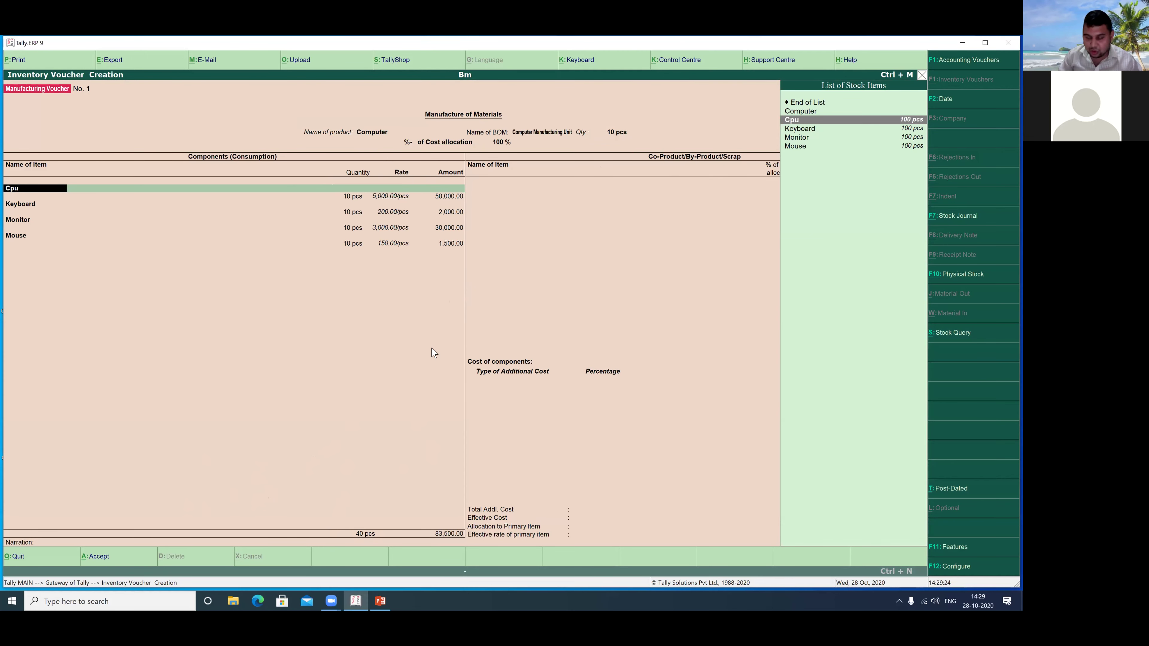
{"action": "key", "text": "Return"}
{"action": "key", "text": "Return"}
{"action": "key", "text": "Return"}
{"action": "key", "text": "Return"}
{"action": "key", "text": "Return"}
{"action": "key", "text": "Return"}
{"action": "key", "text": "Return"}
{"action": "key", "text": "Return"}
{"action": "key", "text": "Return"}
{"action": "key", "text": "Return"}
{"action": "key", "text": "Return"}
{"action": "key", "text": "Return"}
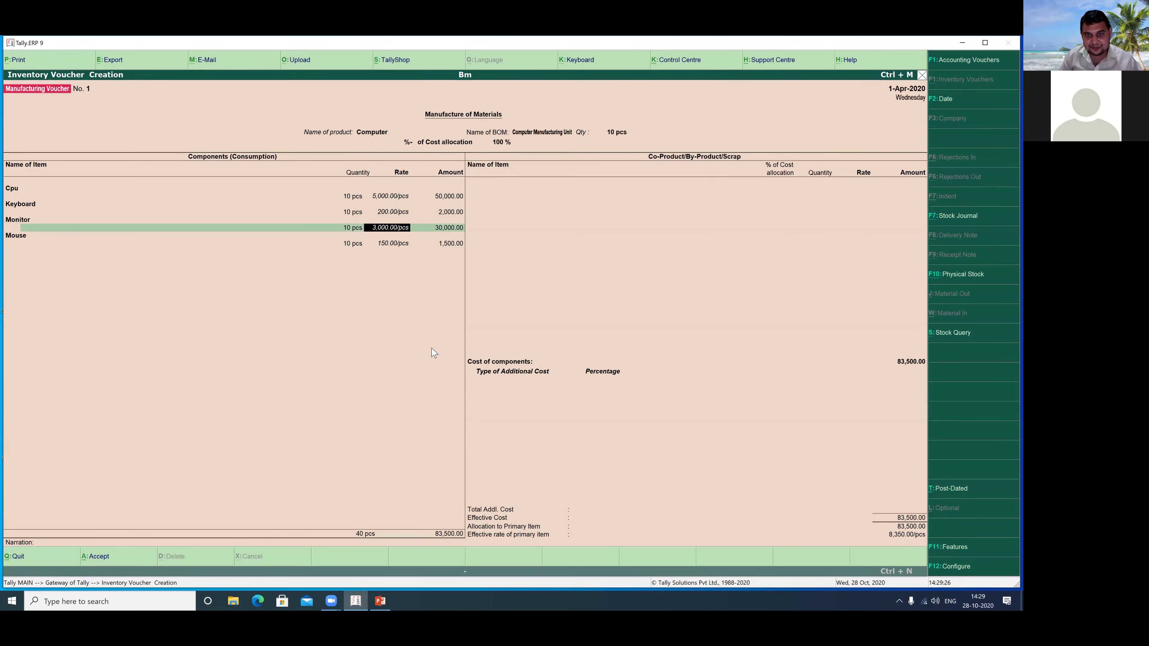
{"action": "key", "text": "Return"}
{"action": "key", "text": "Return"}
{"action": "key", "text": "Return"}
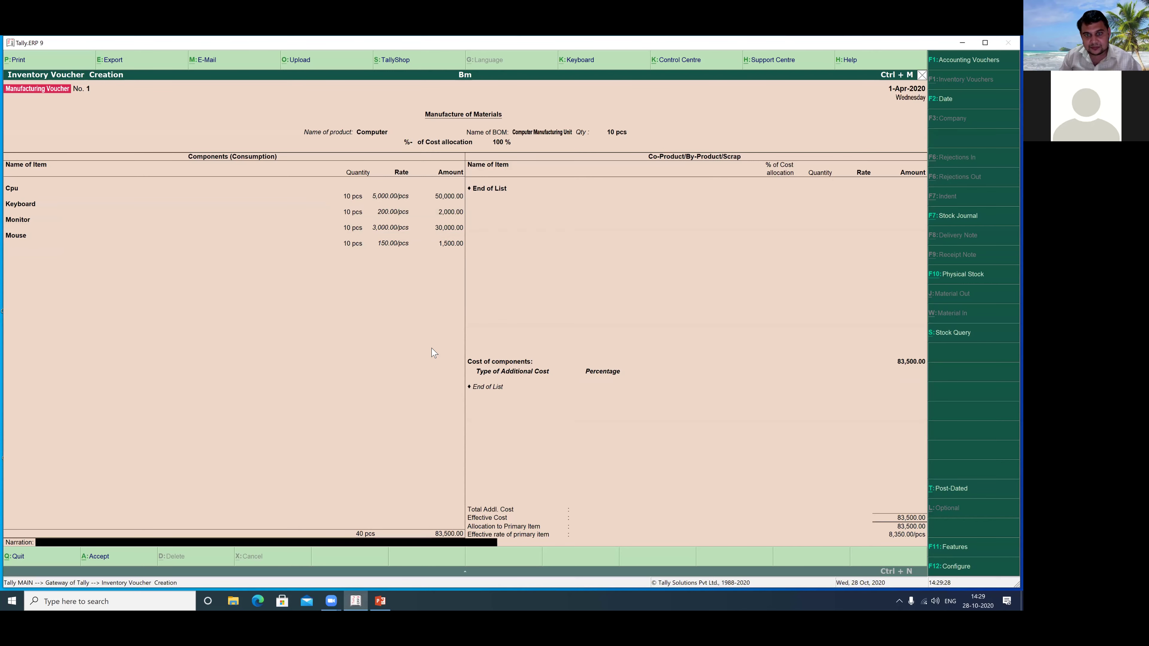
Leave additional costs and narration empty, save the manufacturing voucher, and quit back to the Gateway of Tally
{"action": "key", "text": "BackSpace"}
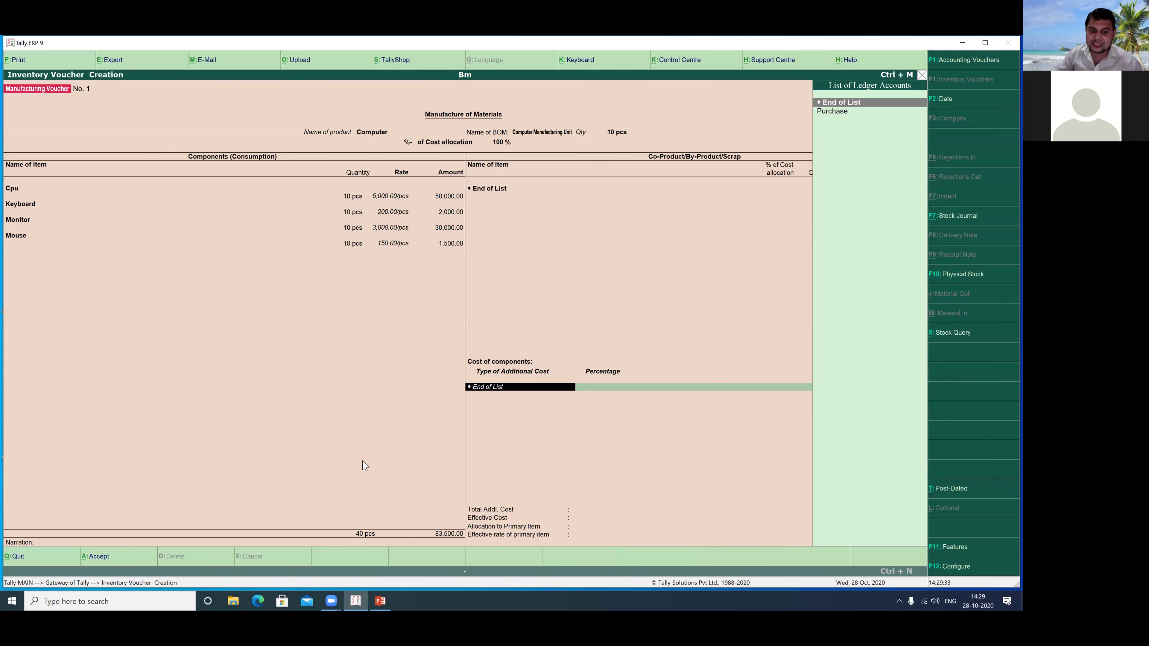
{"action": "left_click_drag", "start_coordinate": [441, 368], "coordinate": [591, 412]}
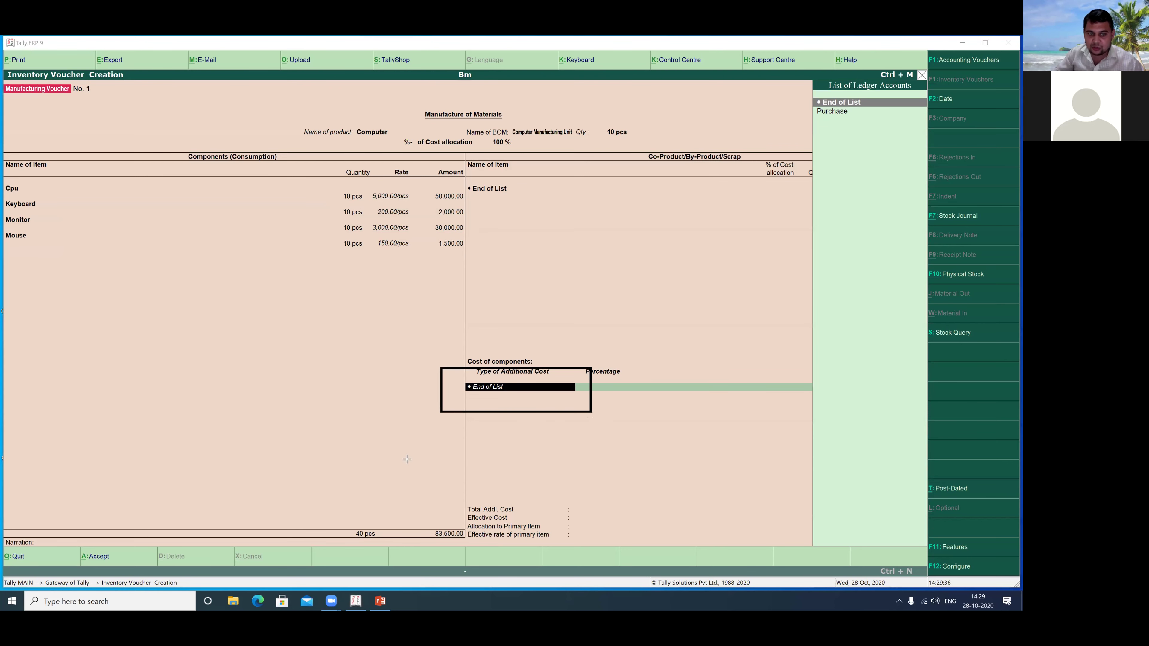
{"action": "left_click", "coordinate": [335, 409]}
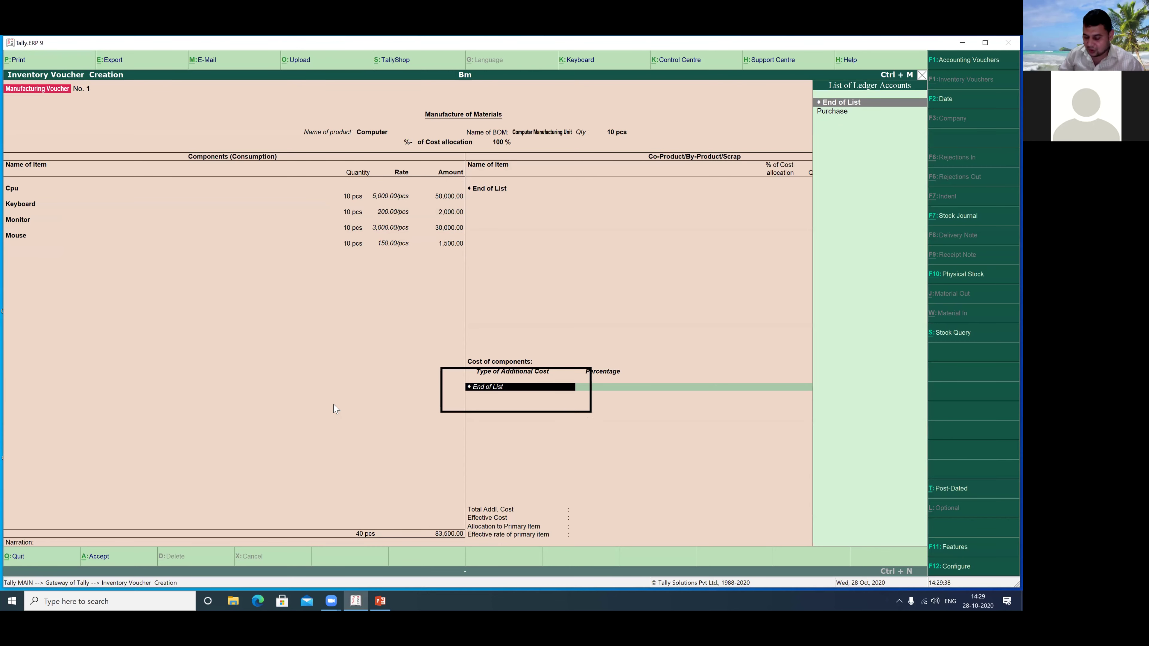
{"action": "key", "text": "Return"}
{"action": "key", "text": "Return"}
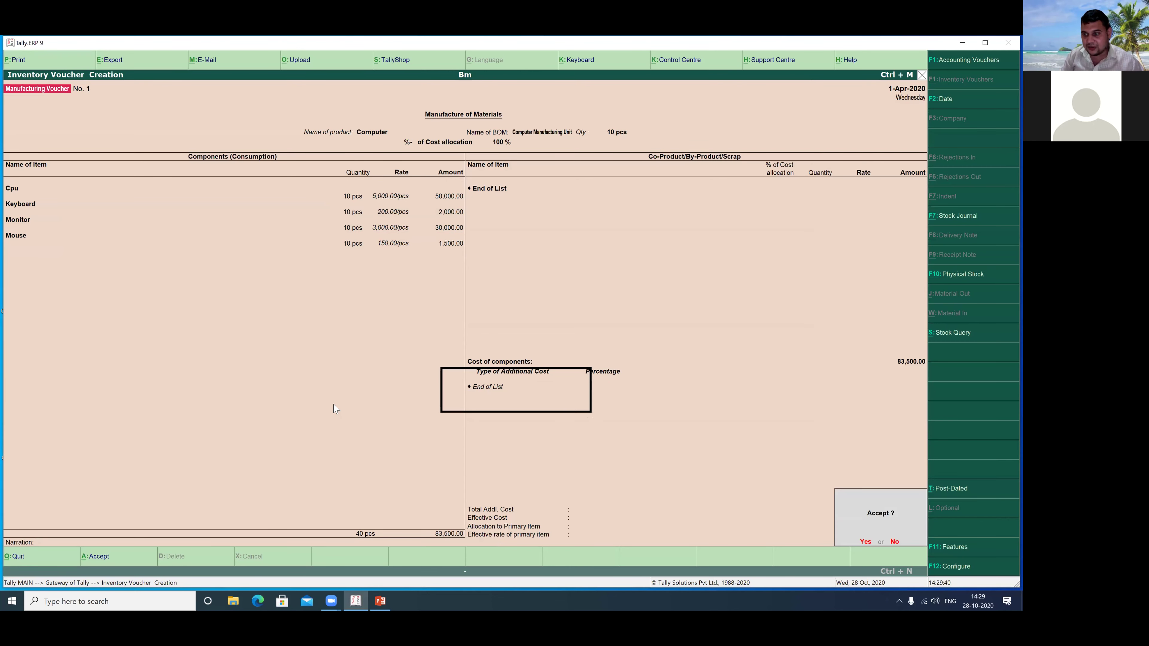
{"action": "key", "text": "Return"}
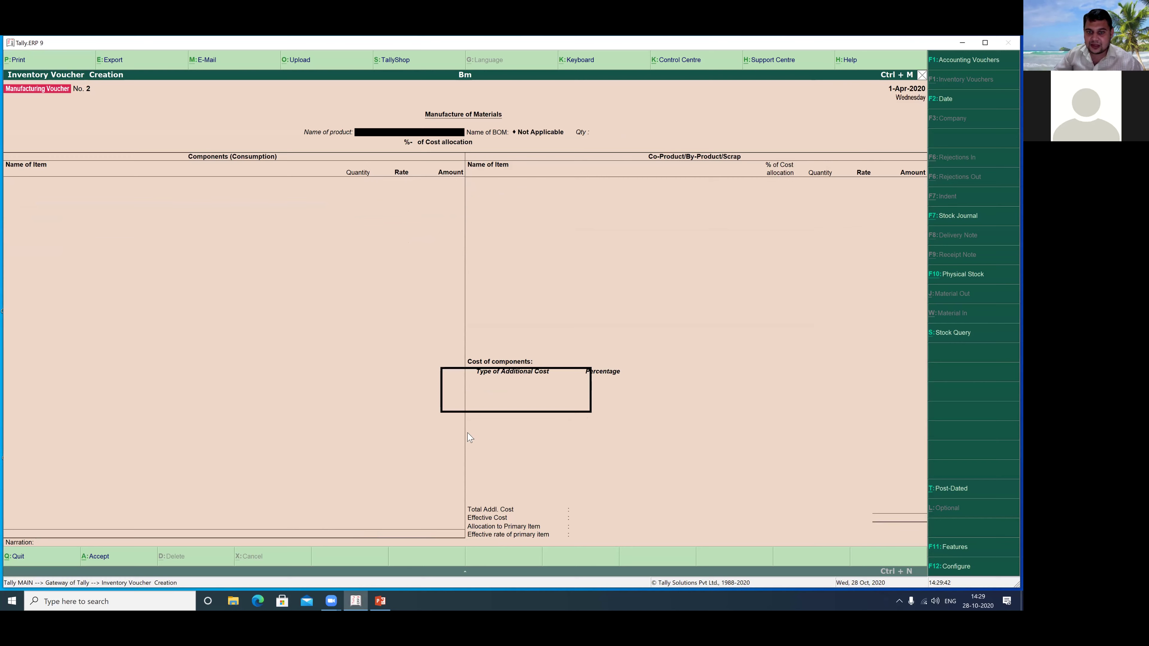
{"action": "key", "text": "Escape"}
{"action": "key", "text": "Return"}
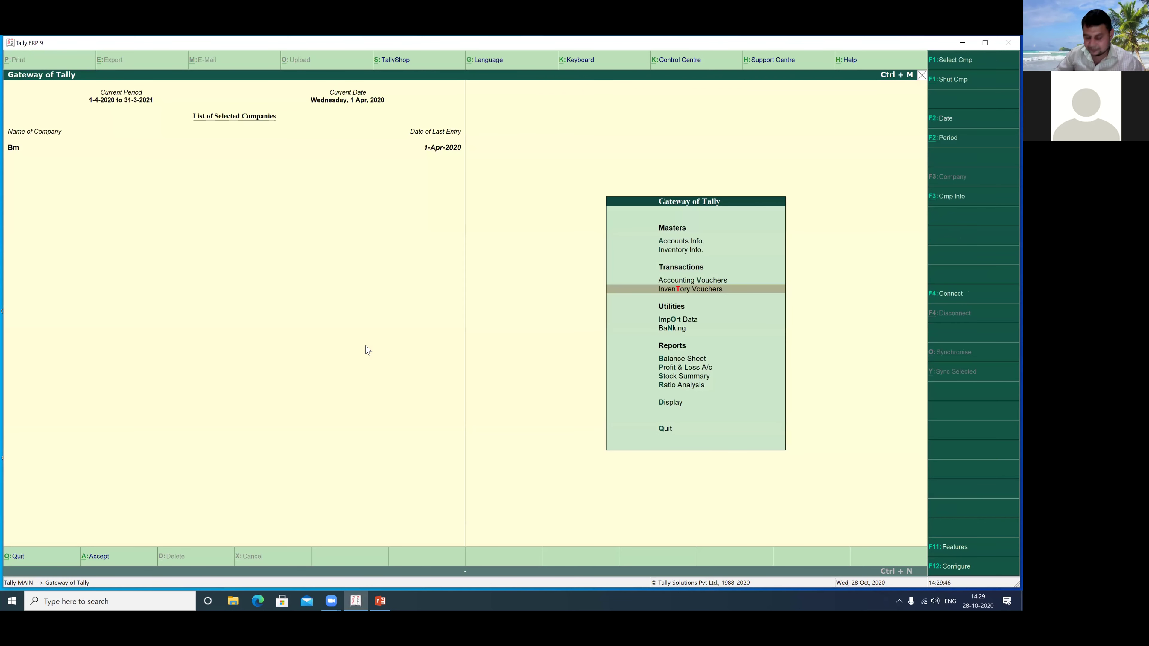
Open the Stock Summary for the Elecronic Items group and examine the closing quantities of Computer and its components
{"action": "key", "text": "Down"}
{"action": "key", "text": "Down"}
{"action": "key", "text": "Down"}
{"action": "key", "text": "Down"}
{"action": "key", "text": "Down"}
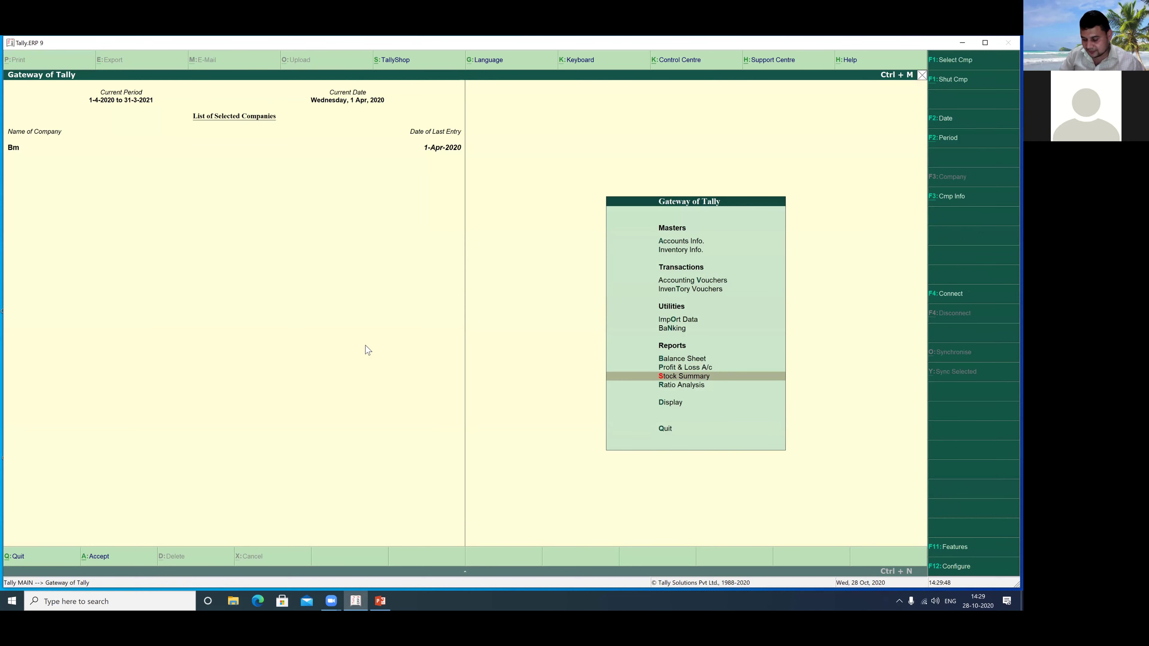
{"action": "key", "text": "Return"}
{"action": "key", "text": "Return"}
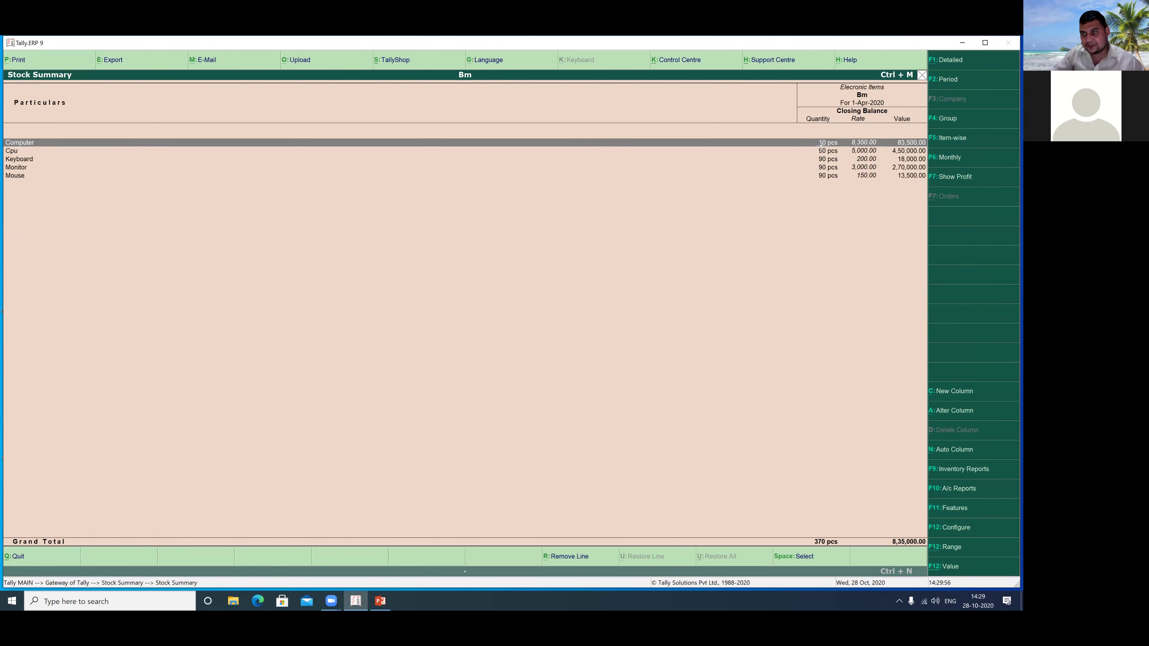
{"action": "left_click_drag", "start_coordinate": [804, 131], "coordinate": [936, 144]}
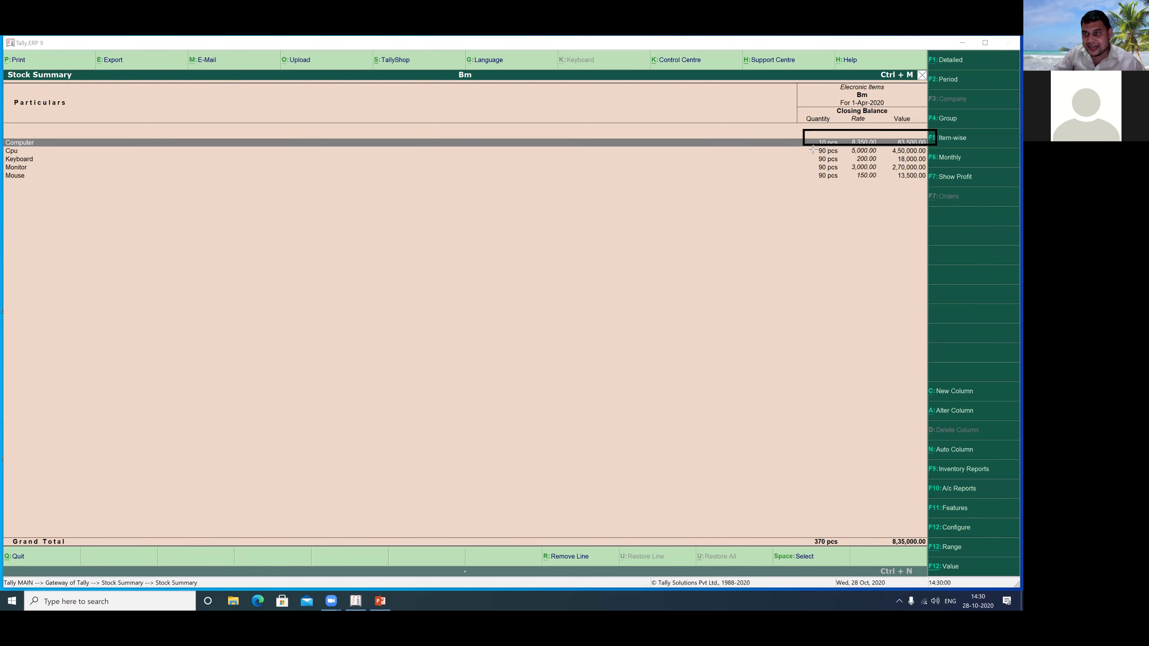
{"action": "left_click_drag", "start_coordinate": [812, 146], "coordinate": [853, 188]}
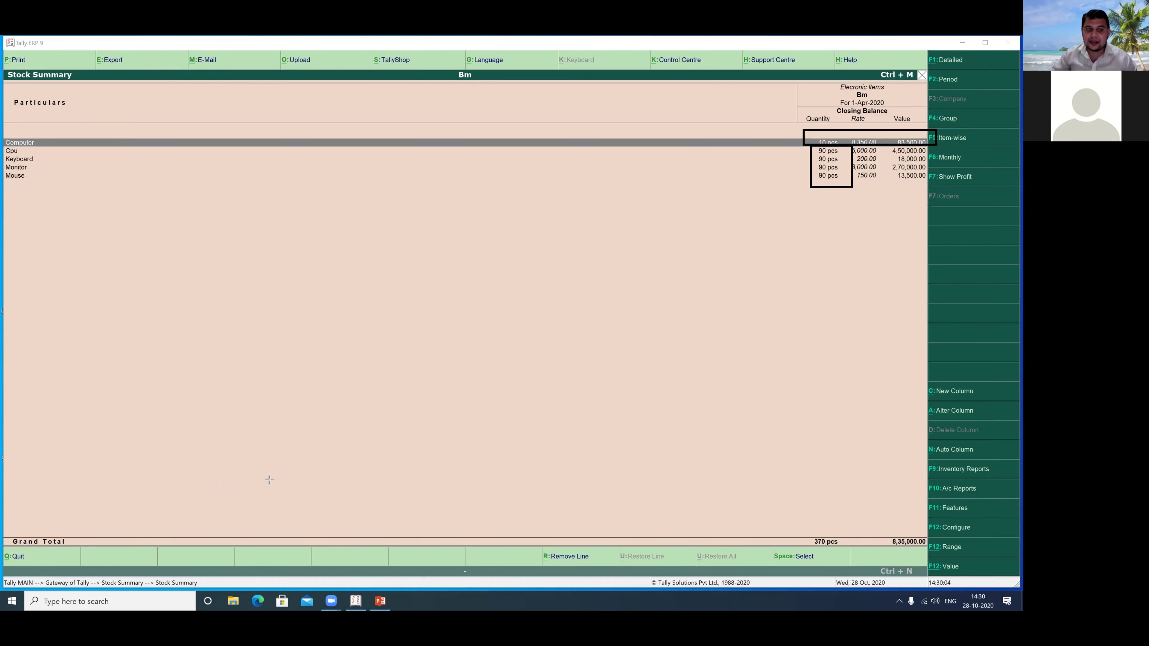